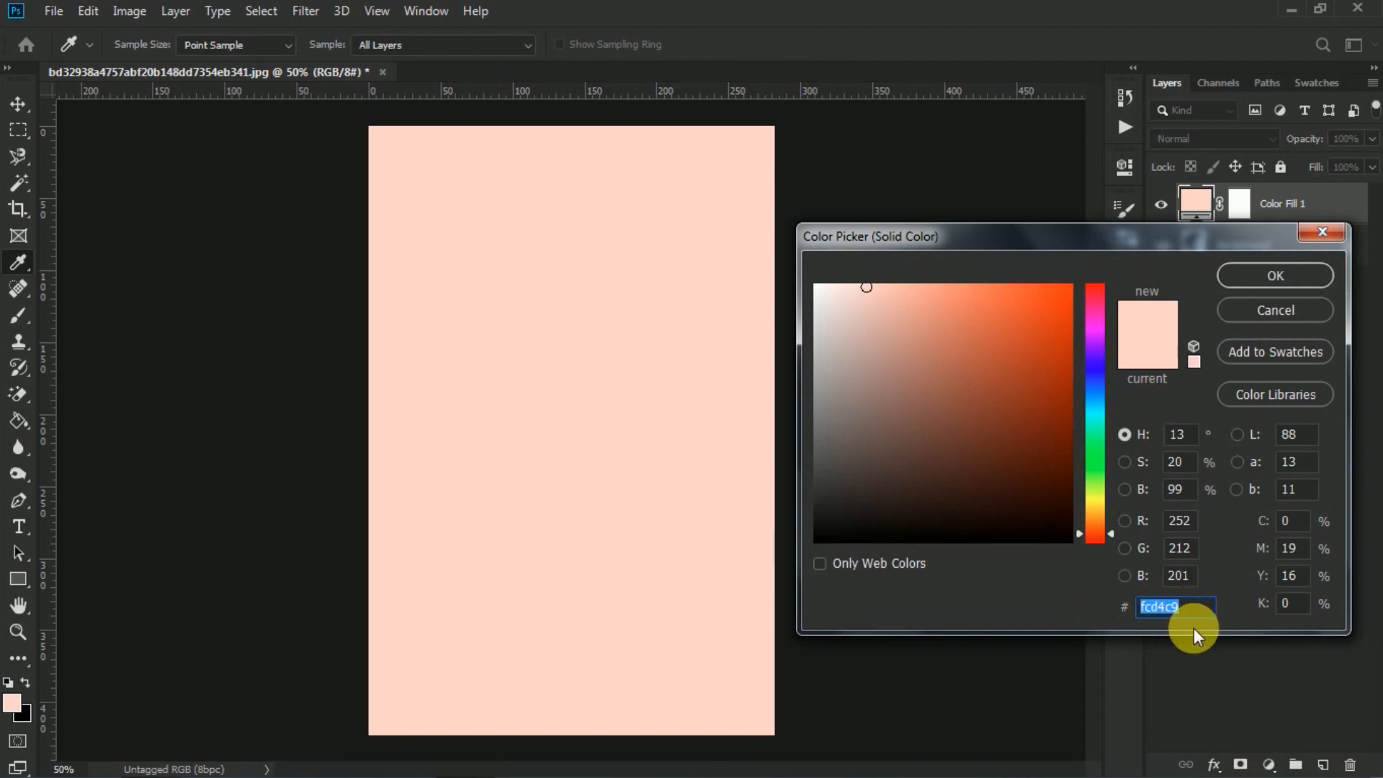
Set the solid color fill to #f7d0be and change its layer blend mode to Color.
text(f7)
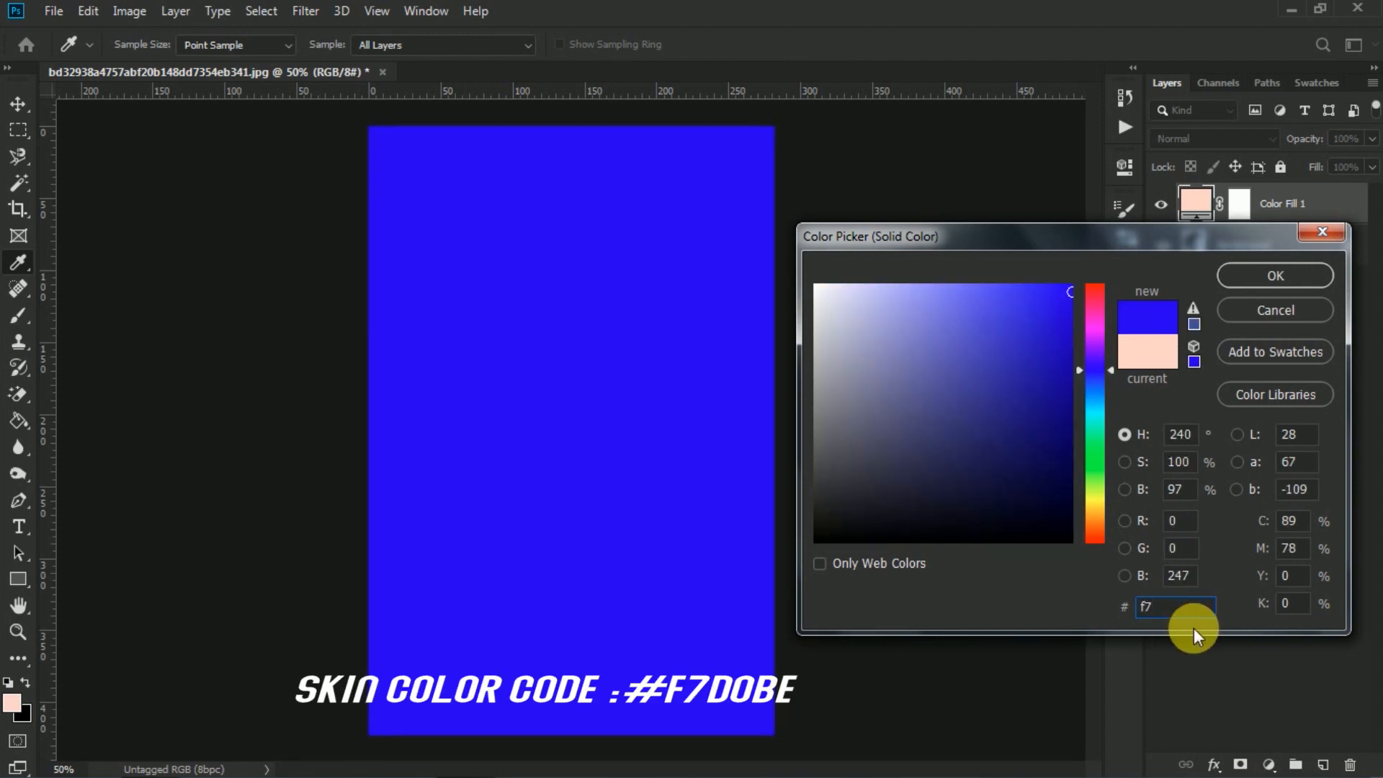
text(d0b)
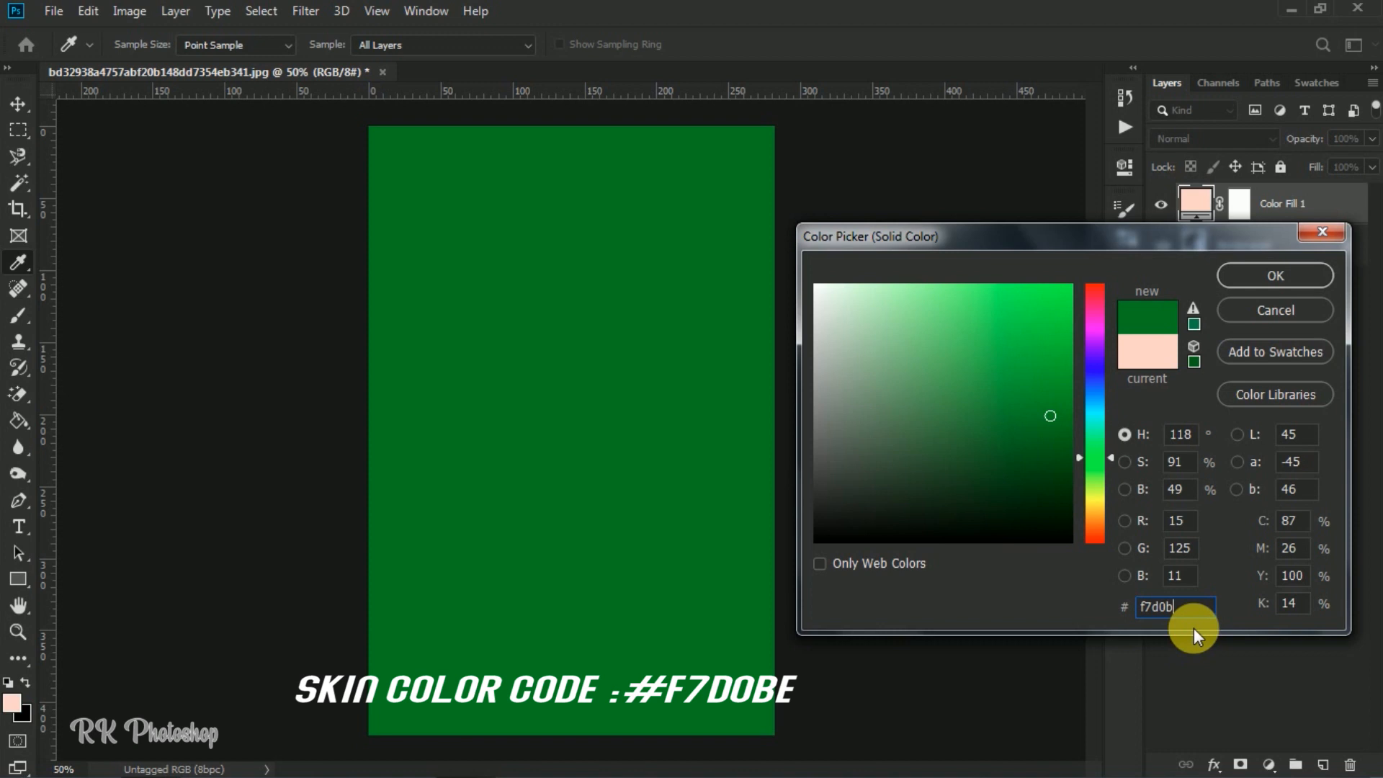
text(e)
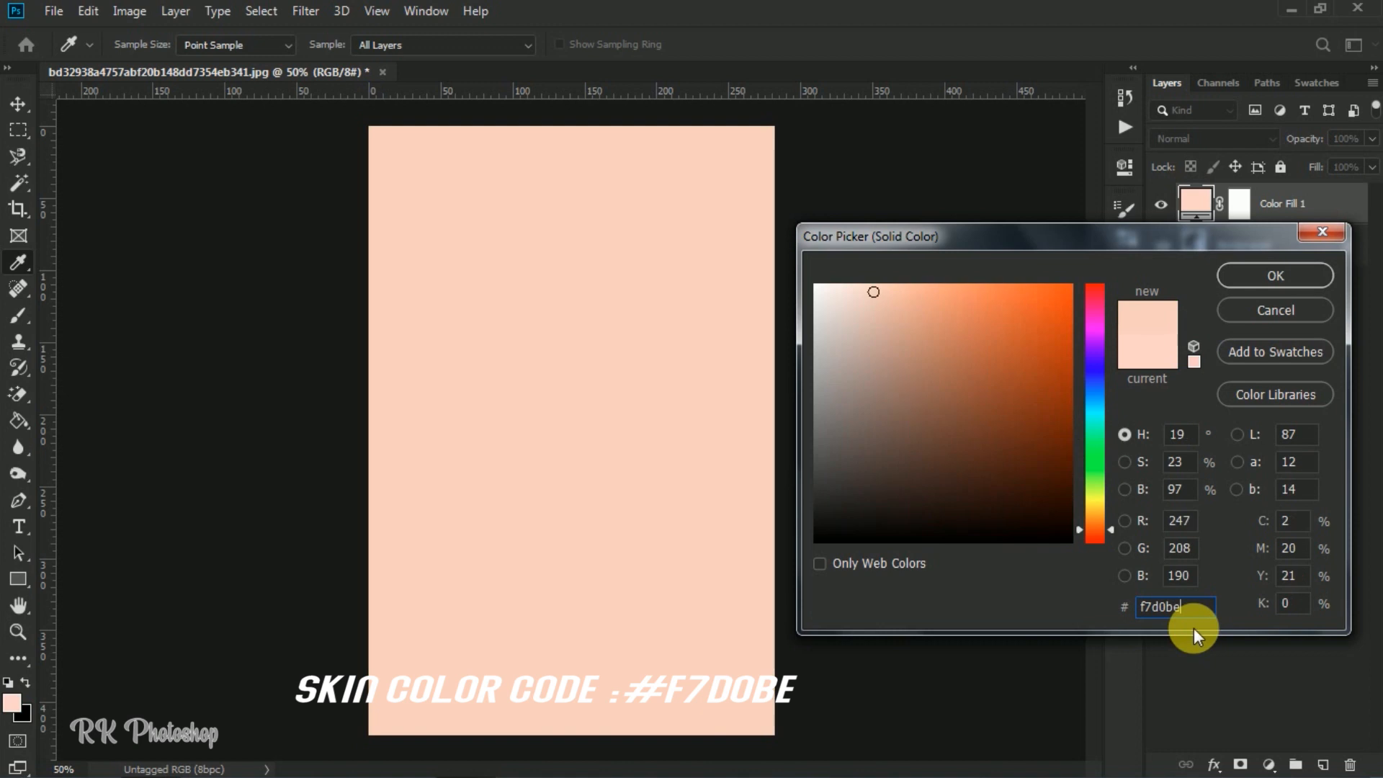
click(1246, 277)
click(1272, 139)
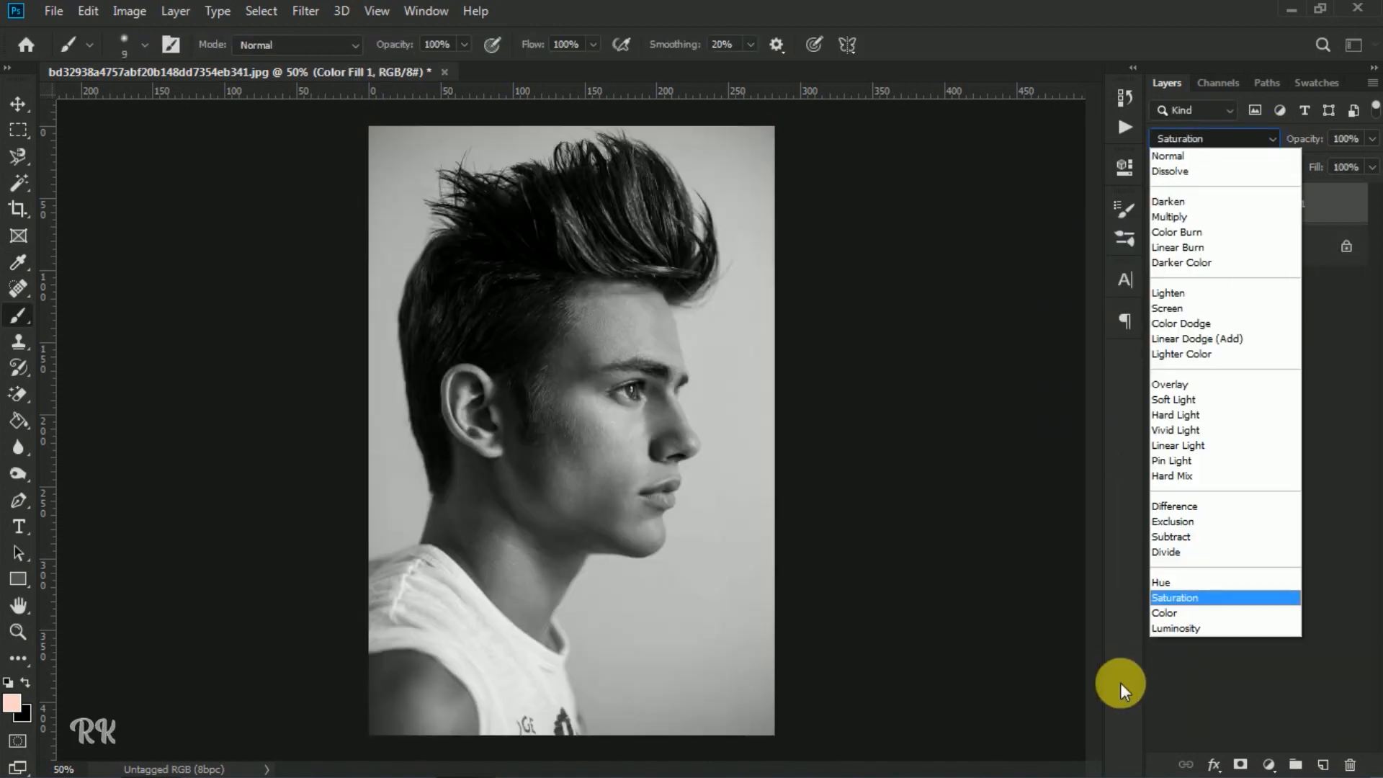
click(1160, 613)
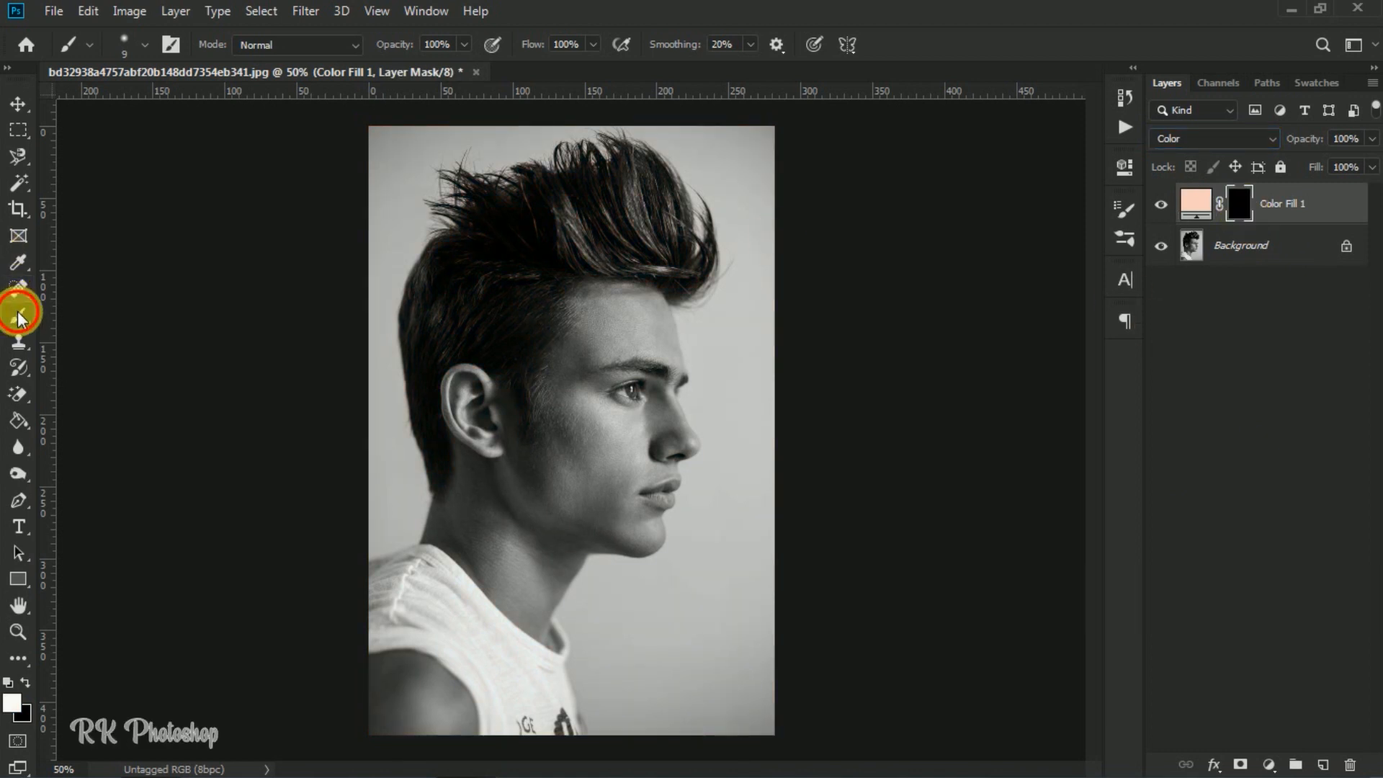
Paint white on the Color Fill 1 mask over the forehead, following the hairline and the front edge of the brow.
scroll(609, 368, up, 3)
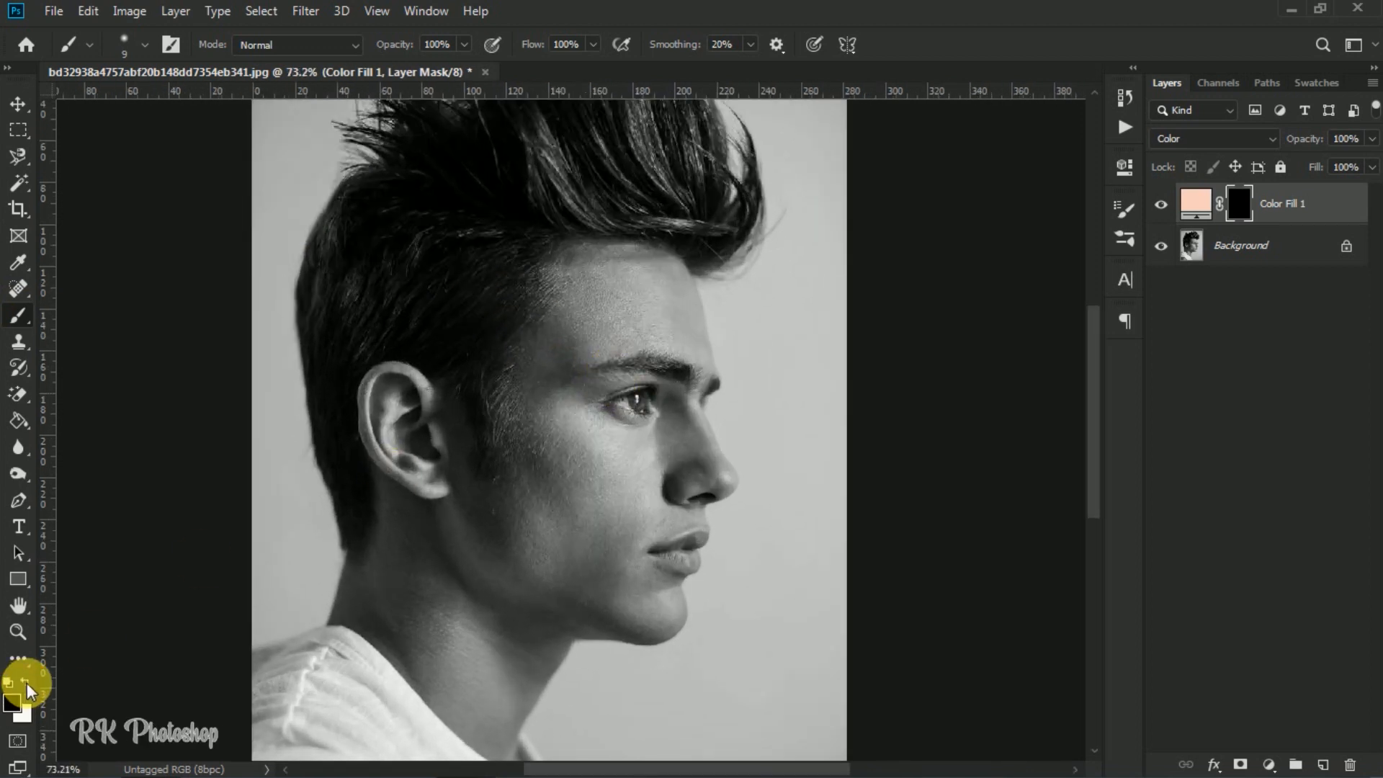
click(27, 683)
scroll(609, 316, up, 2)
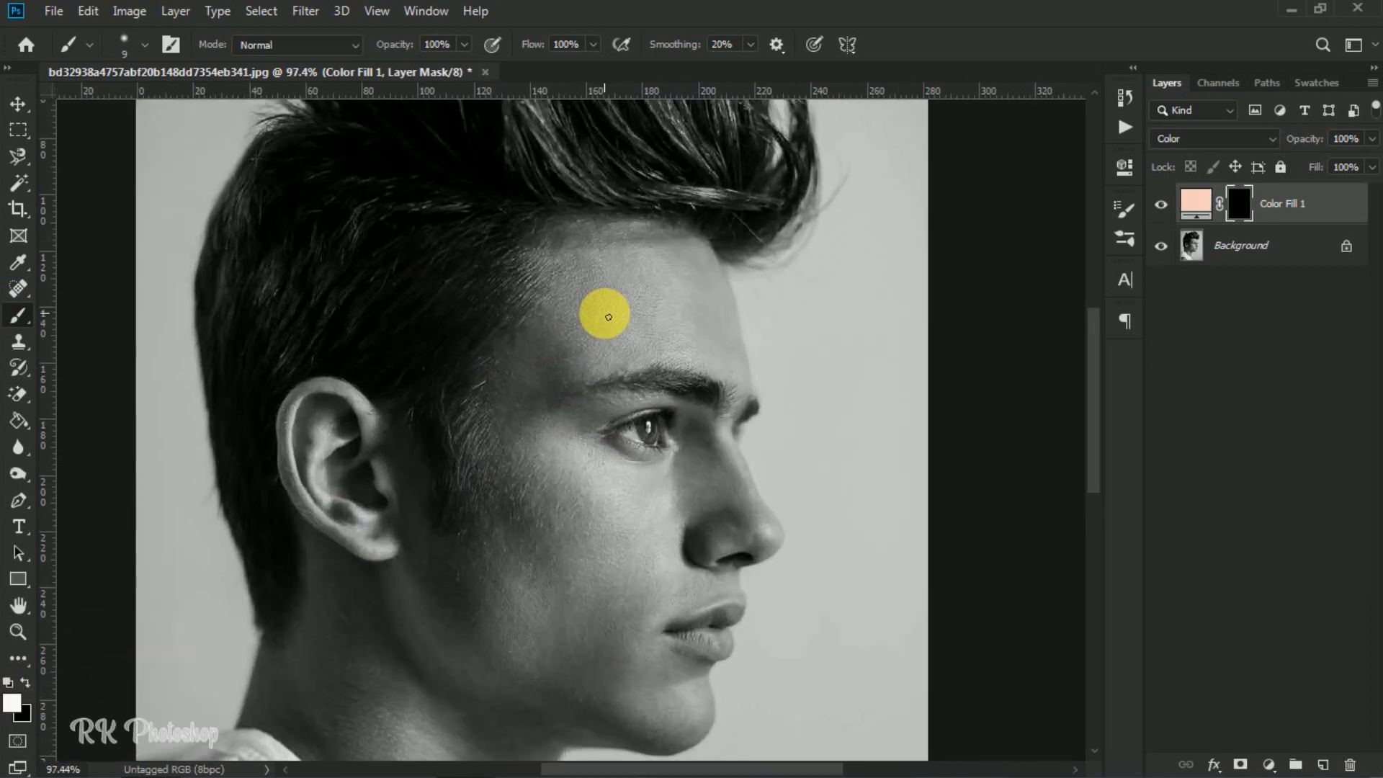
drag(608, 317, 679, 315)
scroll(628, 319, up, 7)
scroll(646, 330, up, 2)
scroll(685, 317, right, 2)
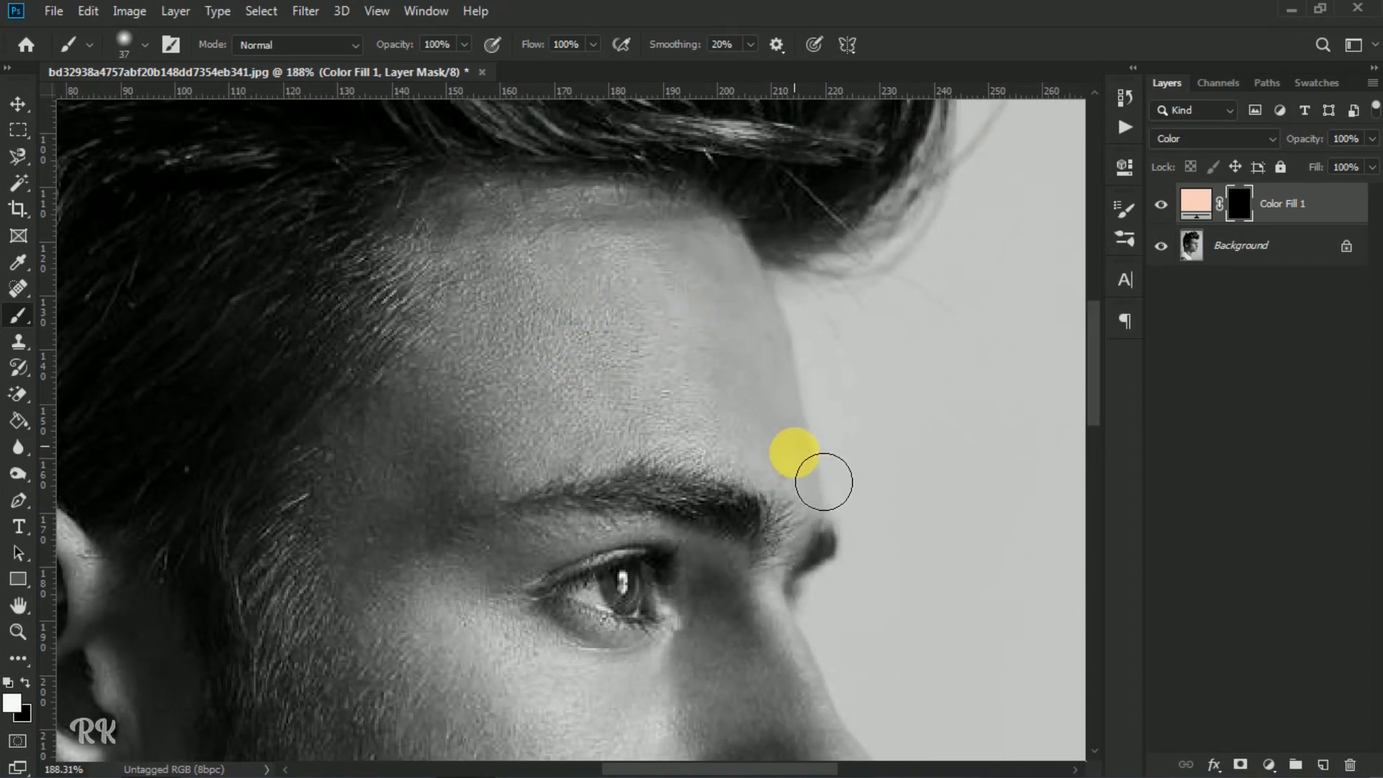
mouse_move(773, 458)
mouse_down()
mouse_move(805, 471)
mouse_move(719, 296)
mouse_up()
mouse_move(676, 253)
mouse_down()
mouse_move(538, 226)
mouse_move(727, 246)
mouse_move(712, 243)
mouse_move(773, 299)
mouse_move(725, 268)
mouse_move(783, 358)
mouse_up()
drag(806, 419, 804, 429)
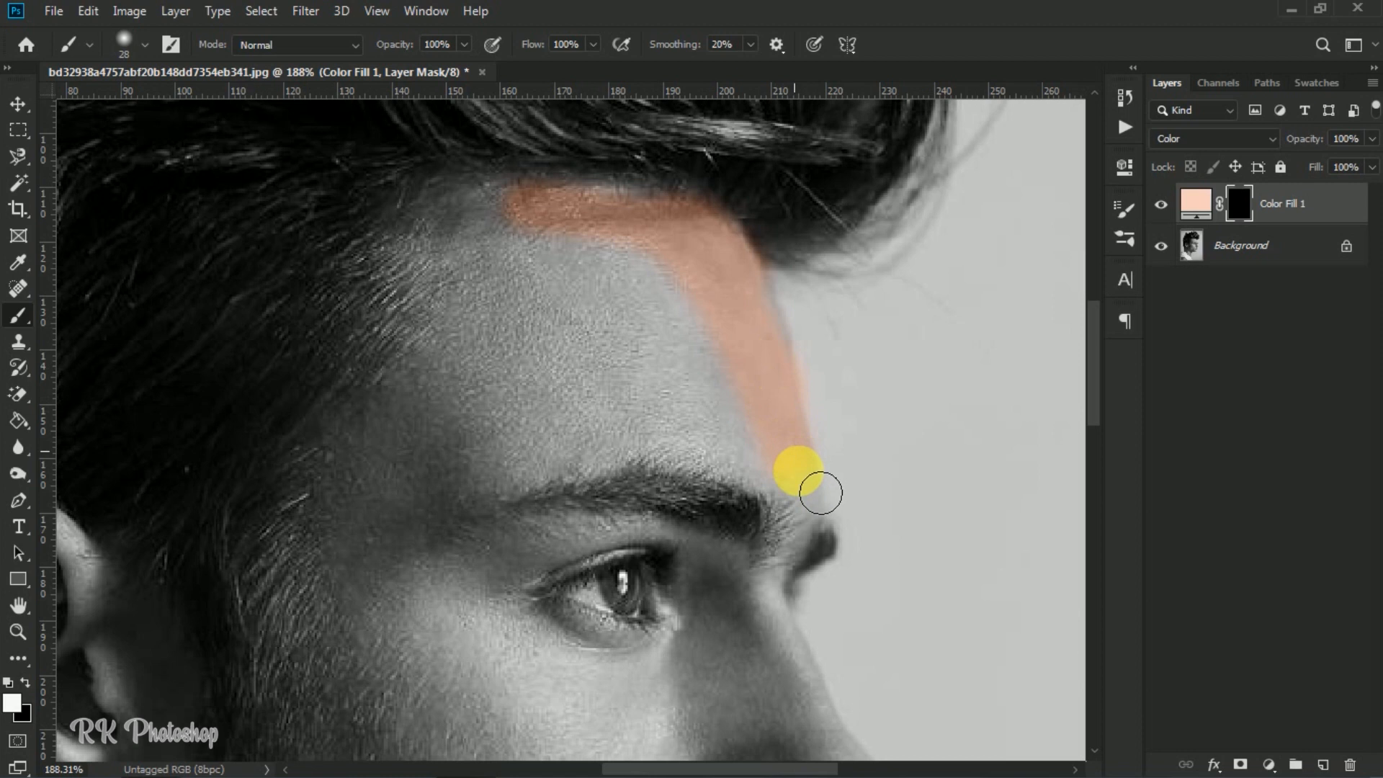
Paint the skin color onto the bridge, tip and side of the nose with white on the mask.
mouse_move(821, 523)
mouse_down()
mouse_move(710, 277)
mouse_move(610, 222)
mouse_move(688, 267)
mouse_move(761, 345)
mouse_move(781, 331)
mouse_move(624, 226)
mouse_move(456, 229)
mouse_move(499, 258)
mouse_move(443, 274)
mouse_move(638, 319)
mouse_move(767, 482)
mouse_move(659, 336)
mouse_move(687, 431)
mouse_move(678, 377)
mouse_move(440, 304)
mouse_move(443, 350)
mouse_move(443, 319)
mouse_move(595, 376)
mouse_move(645, 443)
mouse_move(514, 494)
mouse_move(507, 446)
mouse_move(427, 428)
mouse_move(431, 411)
mouse_move(350, 492)
mouse_move(410, 422)
mouse_move(445, 427)
mouse_move(475, 507)
mouse_move(374, 538)
mouse_move(458, 515)
mouse_move(348, 595)
mouse_move(458, 397)
mouse_move(378, 433)
mouse_move(536, 399)
mouse_move(549, 376)
mouse_move(713, 353)
mouse_move(816, 388)
mouse_move(794, 517)
mouse_move(840, 565)
mouse_move(887, 665)
mouse_move(878, 588)
mouse_up()
scroll(349, 593, down, 3)
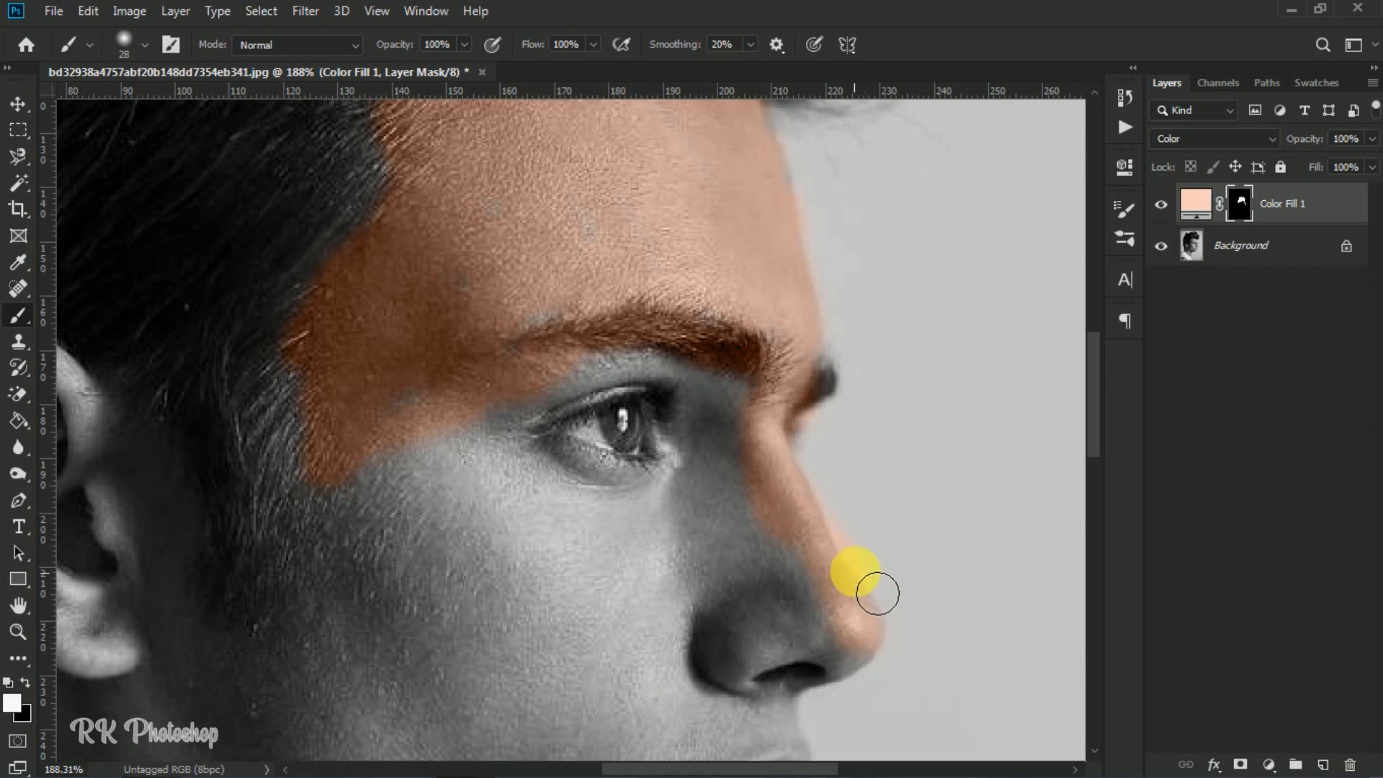
click(25, 681)
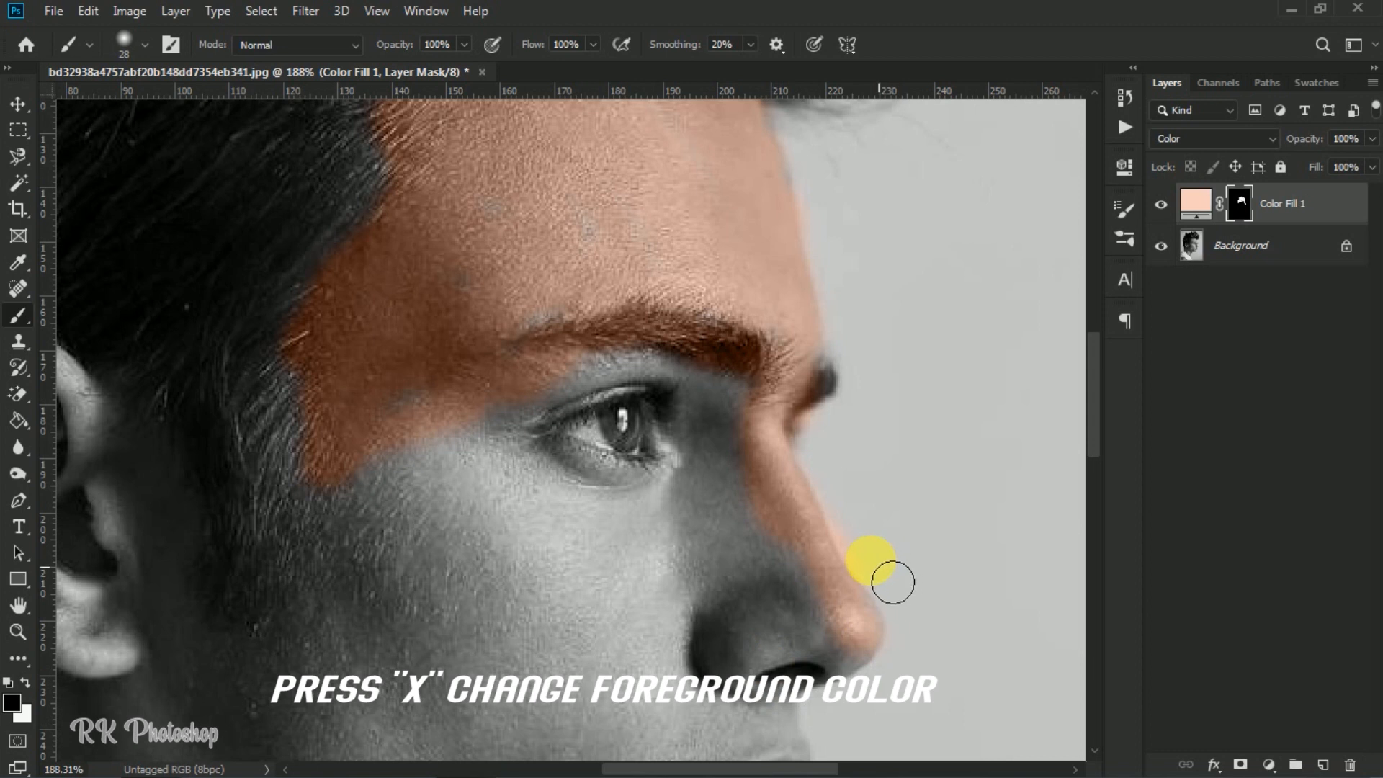
click(24, 681)
mouse_move(778, 546)
mouse_down()
mouse_move(775, 562)
mouse_move(725, 411)
mouse_move(832, 676)
mouse_up()
key(x)
key(x)
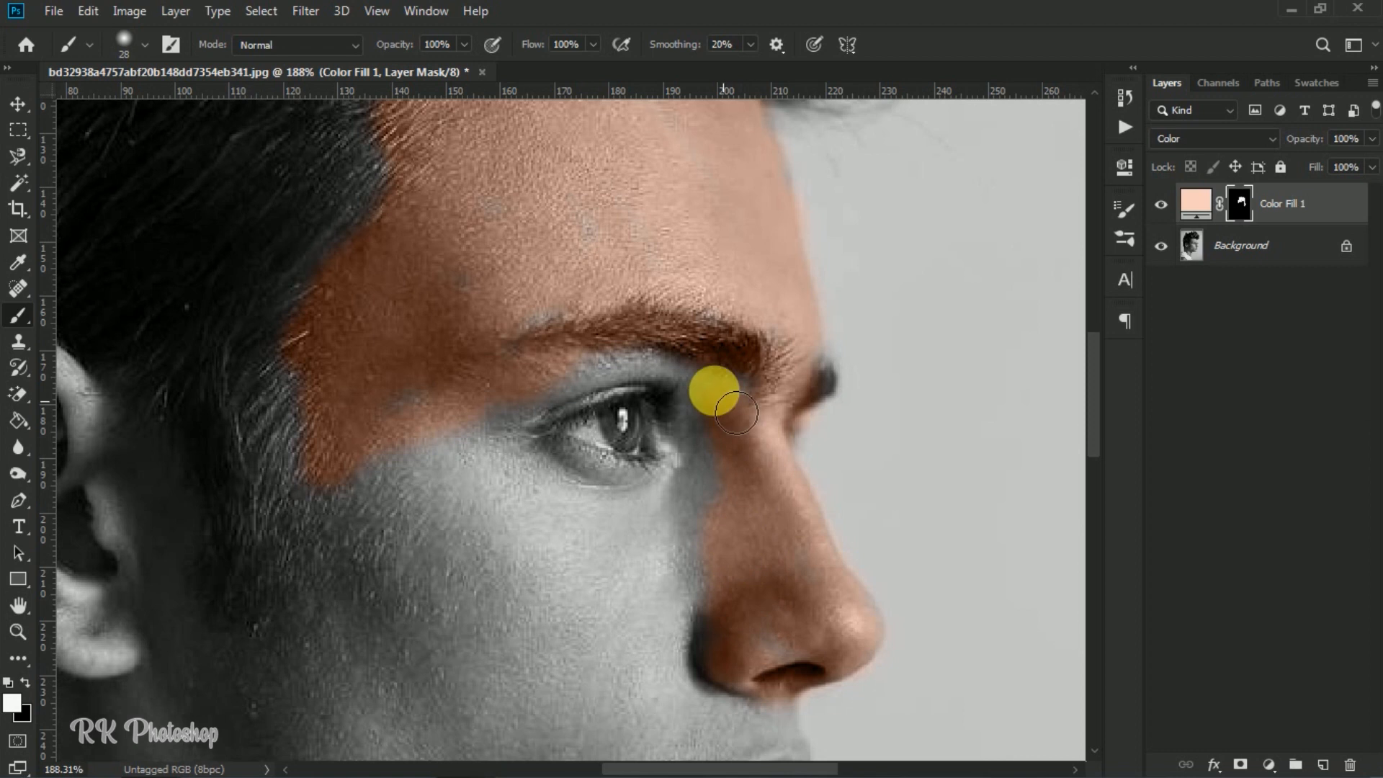
Paint the skin color around the eye and onto the upper cheek, using a size 10 brush close to the eyelids.
mouse_move(409, 454)
mouse_down()
mouse_move(471, 513)
mouse_move(582, 499)
mouse_move(669, 514)
mouse_move(714, 433)
mouse_move(704, 616)
mouse_move(614, 525)
mouse_up()
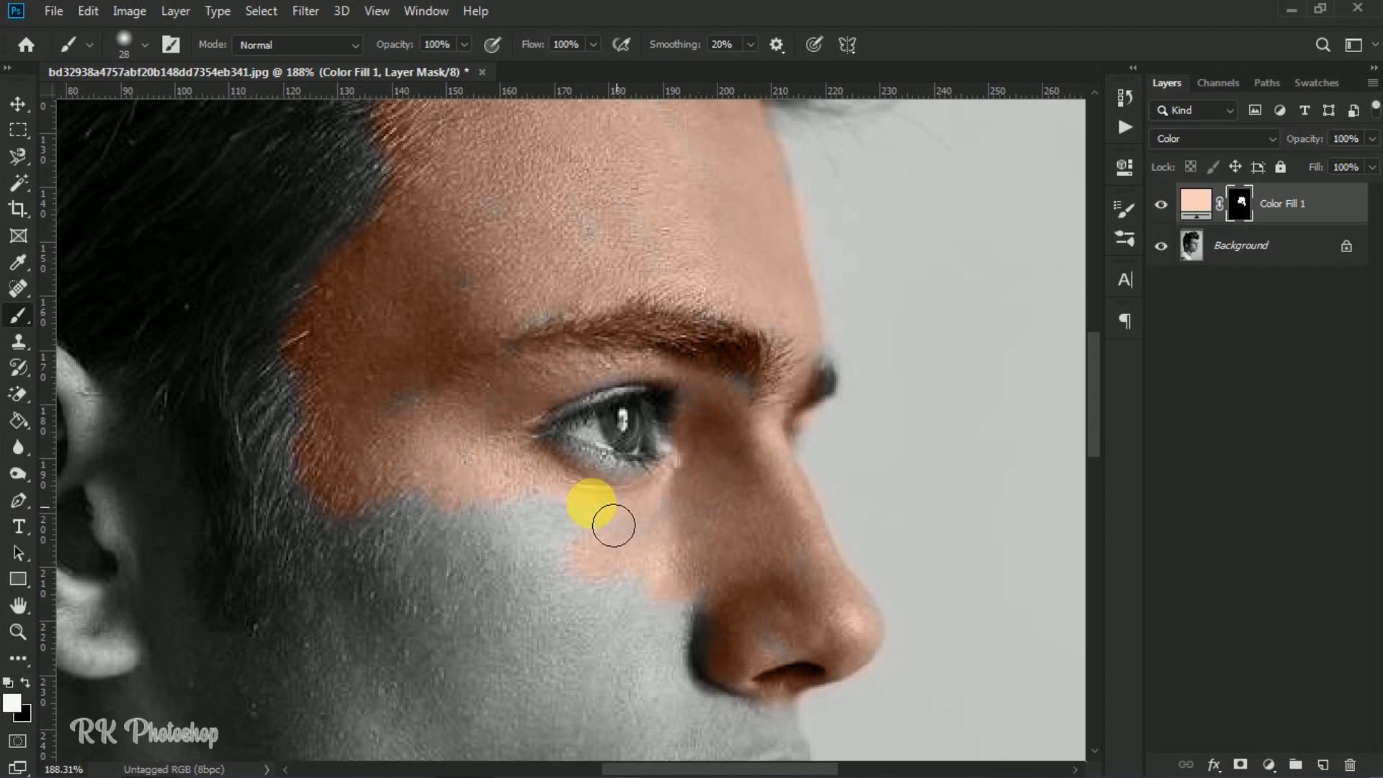
scroll(589, 467, up, 4)
key([)
key([)
key([)
key([)
drag(545, 438, 731, 507)
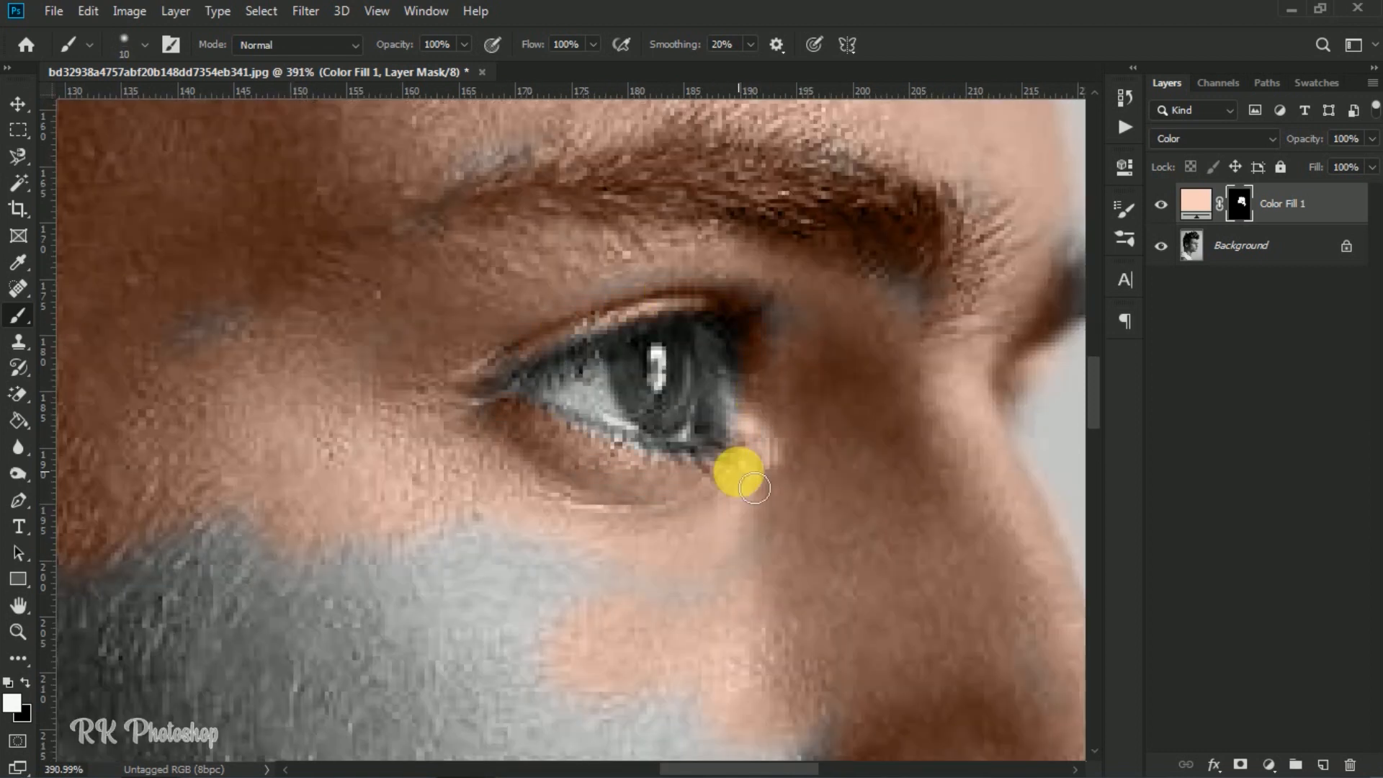
Paint the skin color over the rest of the cheek with a larger brush.
scroll(734, 469, down, 2)
scroll(714, 431, down, 1)
key(])
key(])
key(])
mouse_move(324, 332)
mouse_down()
mouse_move(469, 409)
mouse_move(580, 416)
mouse_move(708, 517)
mouse_move(796, 512)
mouse_move(827, 583)
mouse_up()
scroll(745, 389, down, 2)
key(])
key(])
key(])
mouse_move(454, 362)
mouse_down()
mouse_move(490, 486)
mouse_move(572, 461)
mouse_move(693, 510)
mouse_move(747, 578)
mouse_move(388, 545)
mouse_move(336, 392)
mouse_move(462, 548)
mouse_move(419, 599)
mouse_move(334, 563)
mouse_move(361, 522)
mouse_move(592, 623)
mouse_move(469, 549)
mouse_move(683, 423)
mouse_move(665, 468)
mouse_move(692, 548)
mouse_move(780, 426)
mouse_move(765, 389)
mouse_up()
Paint the skin color around the mouth and over the chin, leaving the lips unpainted and using a fine brush below the lower lip.
scroll(333, 565, down, 2)
scroll(781, 389, up, 7)
drag(875, 440, 748, 472)
scroll(683, 628, down, 2)
scroll(683, 628, right, 2)
mouse_move(661, 657)
mouse_down()
mouse_move(685, 626)
mouse_move(501, 520)
mouse_move(577, 706)
mouse_move(593, 554)
mouse_move(556, 612)
mouse_move(590, 532)
mouse_move(607, 378)
mouse_move(674, 422)
mouse_move(579, 563)
mouse_move(586, 515)
mouse_up()
scroll(556, 612, down, 3)
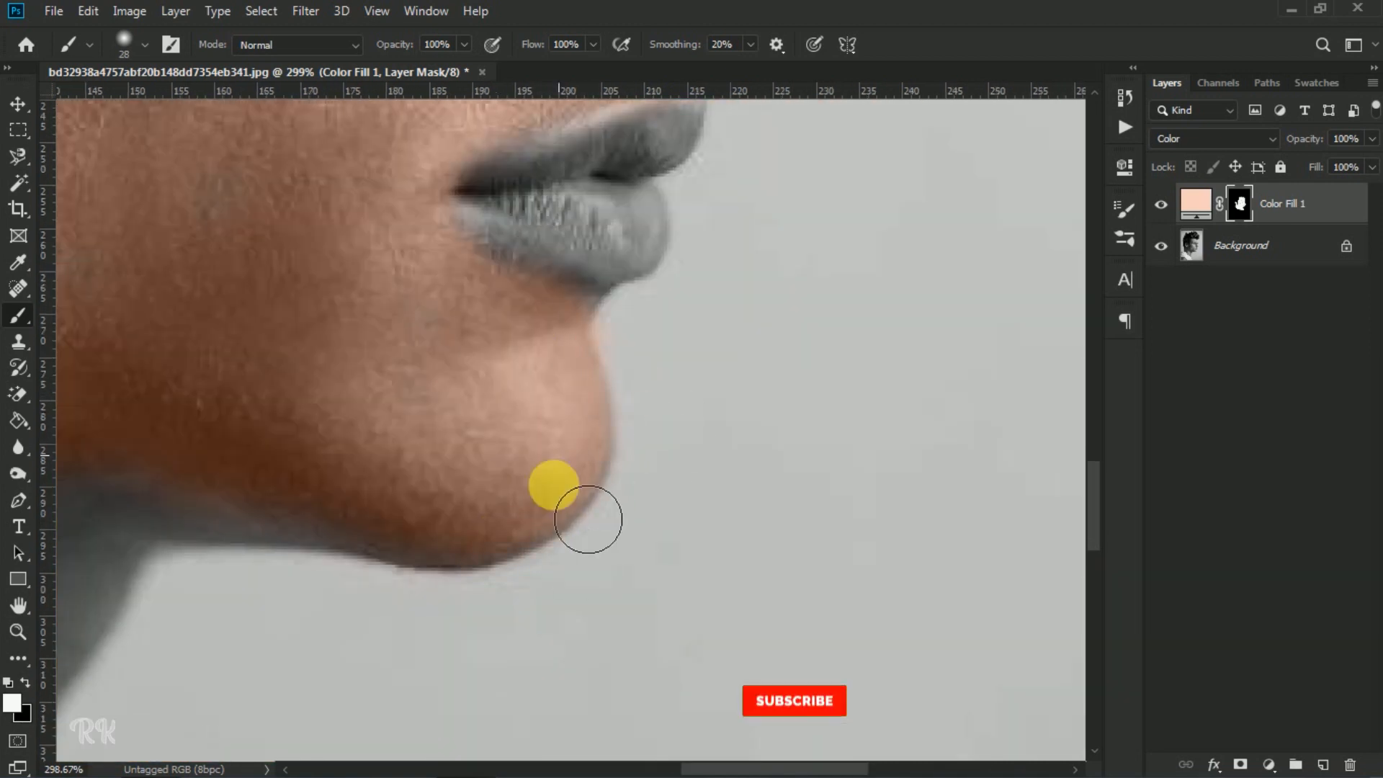
scroll(340, 453, down, 2)
scroll(630, 243, right, 1)
scroll(735, 296, up, 5)
drag(800, 278, 765, 281)
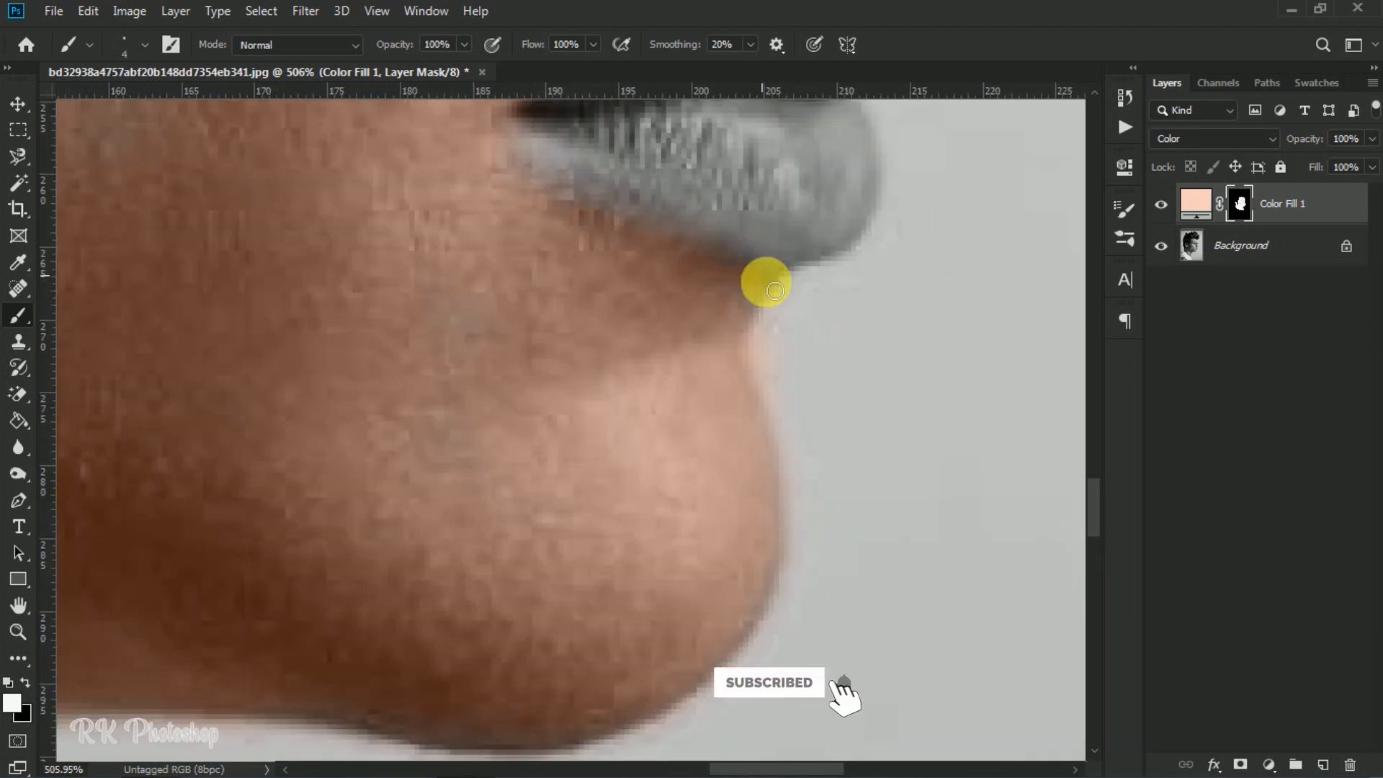
Paint the skin color over the ear and the area just below it.
scroll(641, 295, down, 4)
scroll(654, 361, up, 3)
scroll(776, 389, down, 4)
scroll(424, 420, up, 1)
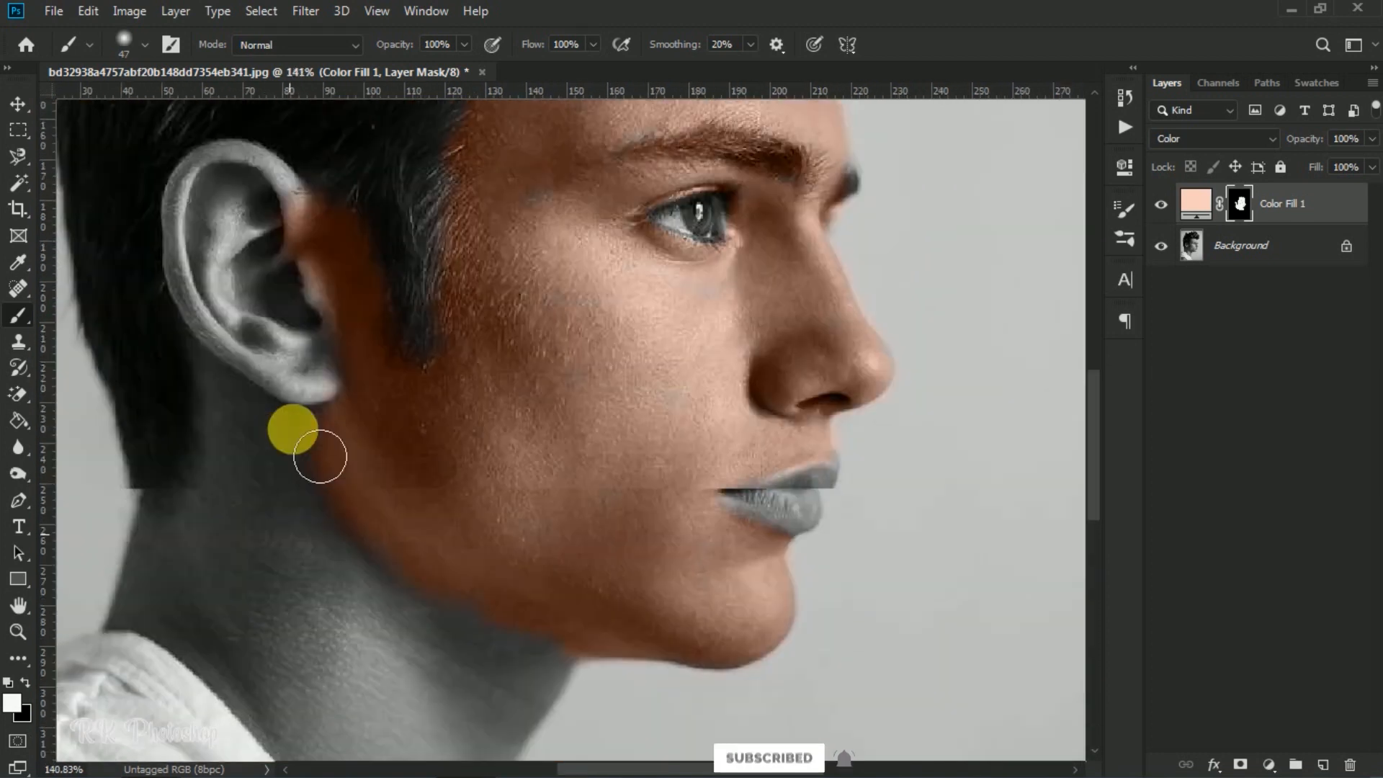
scroll(293, 432, up, 3)
mouse_move(288, 389)
mouse_down()
mouse_move(232, 447)
mouse_move(280, 561)
mouse_move(340, 529)
mouse_move(279, 399)
mouse_move(223, 404)
mouse_move(259, 499)
mouse_move(354, 609)
mouse_move(323, 583)
mouse_up()
scroll(237, 480, down, 2)
scroll(306, 587, down, 2)
scroll(306, 585, left, 2)
Paint the skin color over the neck down to the shirt collar.
mouse_move(313, 475)
mouse_down()
mouse_move(243, 574)
mouse_move(294, 654)
mouse_move(238, 651)
mouse_move(355, 528)
mouse_up()
scroll(324, 461, down, 2)
scroll(288, 375, right, 1)
mouse_move(295, 375)
mouse_down()
mouse_move(327, 527)
mouse_move(364, 609)
mouse_move(484, 706)
mouse_move(615, 501)
mouse_move(408, 389)
mouse_move(371, 561)
mouse_move(428, 618)
mouse_move(431, 531)
mouse_move(412, 564)
mouse_move(453, 682)
mouse_move(505, 743)
mouse_up()
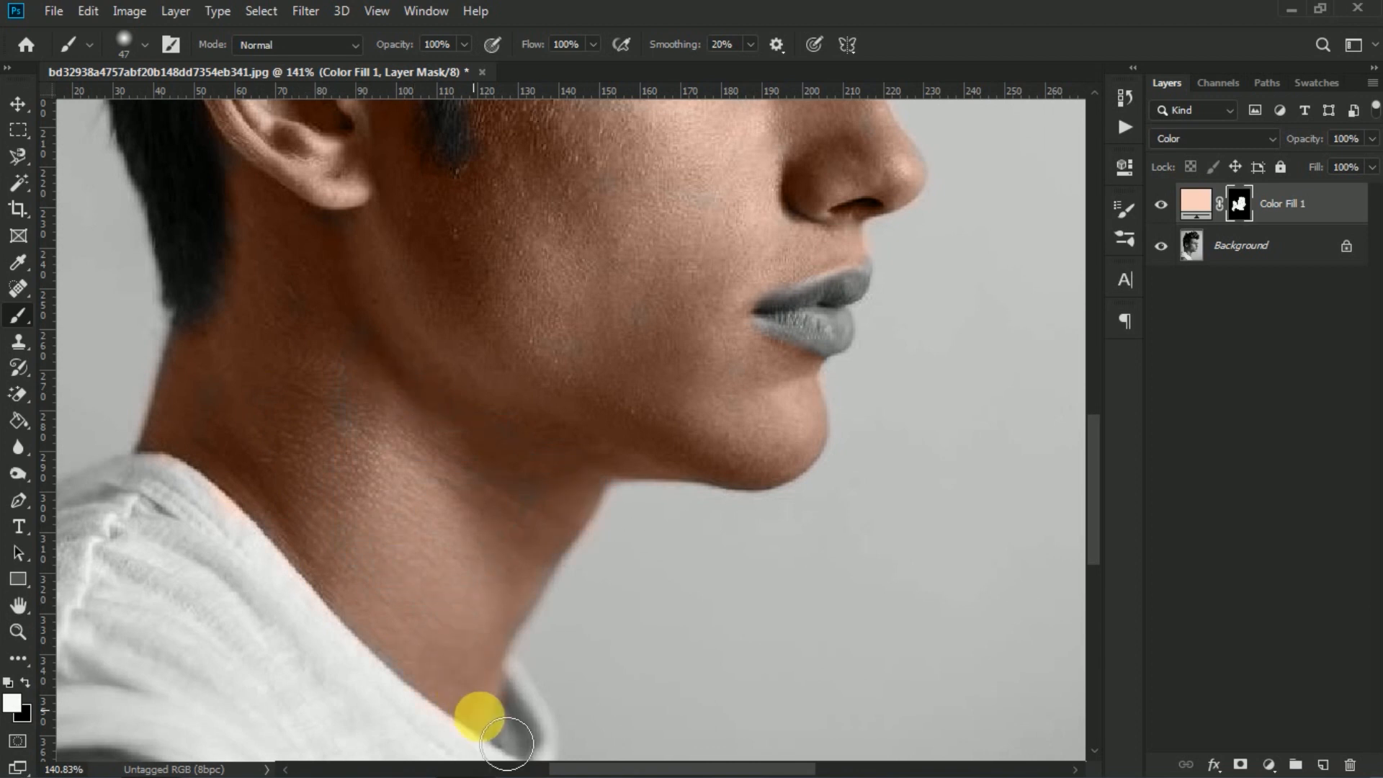
scroll(418, 562, down, 4)
scroll(344, 569, down, 4)
scroll(290, 488, up, 2)
scroll(349, 429, down, 3)
scroll(348, 429, up, 2)
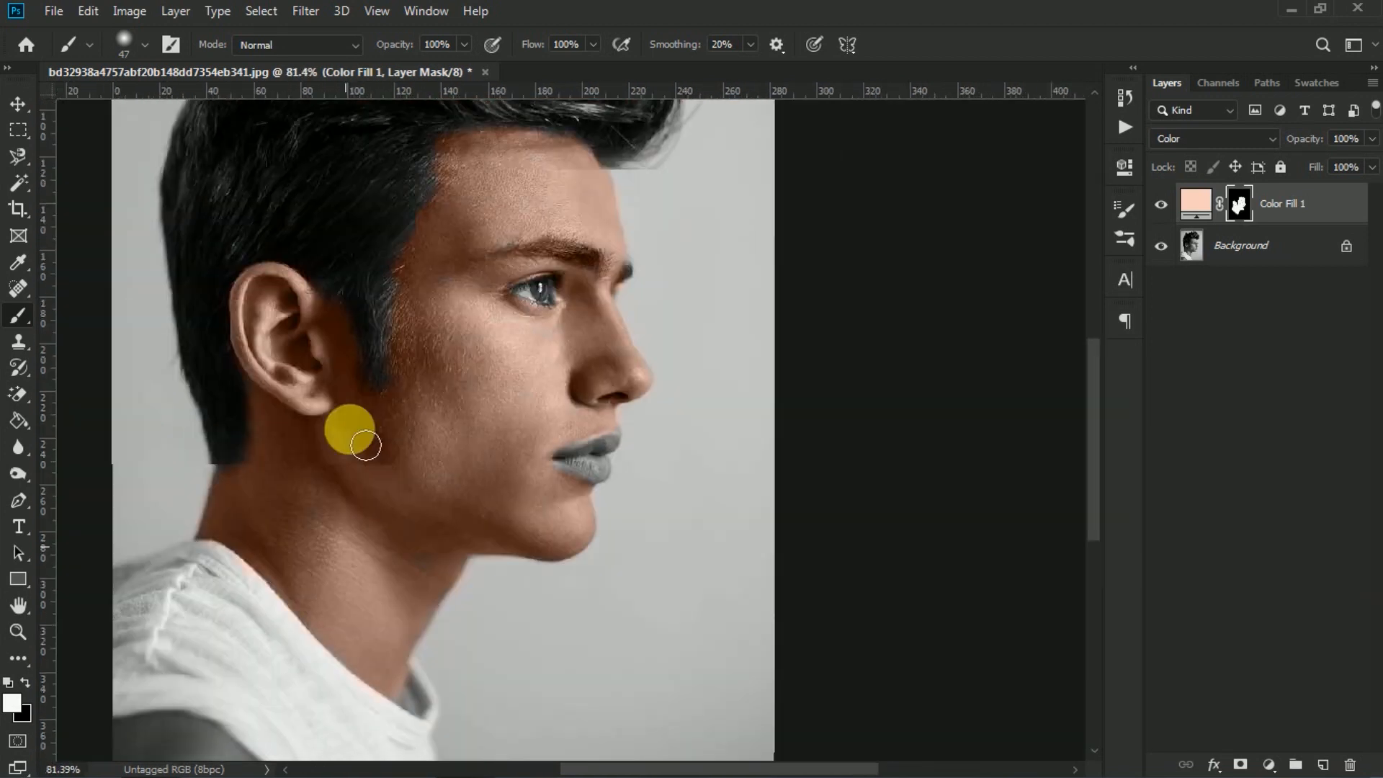
Paint the skin color over the bare shoulder up to the shirt's armhole with a size 80 brush.
scroll(349, 433, down, 4)
scroll(176, 596, down, 1)
key(bracketright)
key(bracketright)
key(bracketright)
key(bracketright)
mouse_move(173, 613)
mouse_down()
mouse_move(153, 569)
mouse_move(183, 620)
mouse_move(265, 607)
mouse_up()
scroll(209, 580, up, 3)
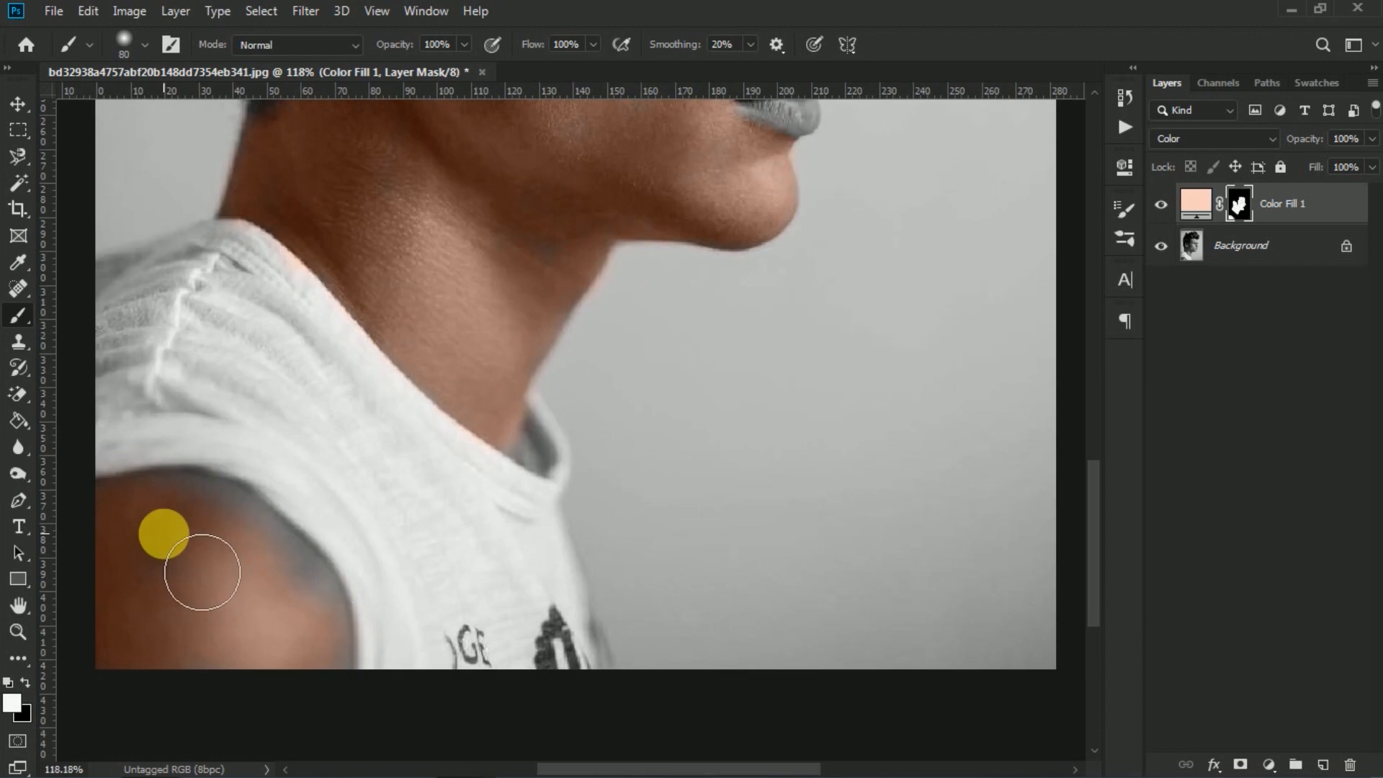
drag(163, 533, 289, 573)
scroll(321, 550, down, 3)
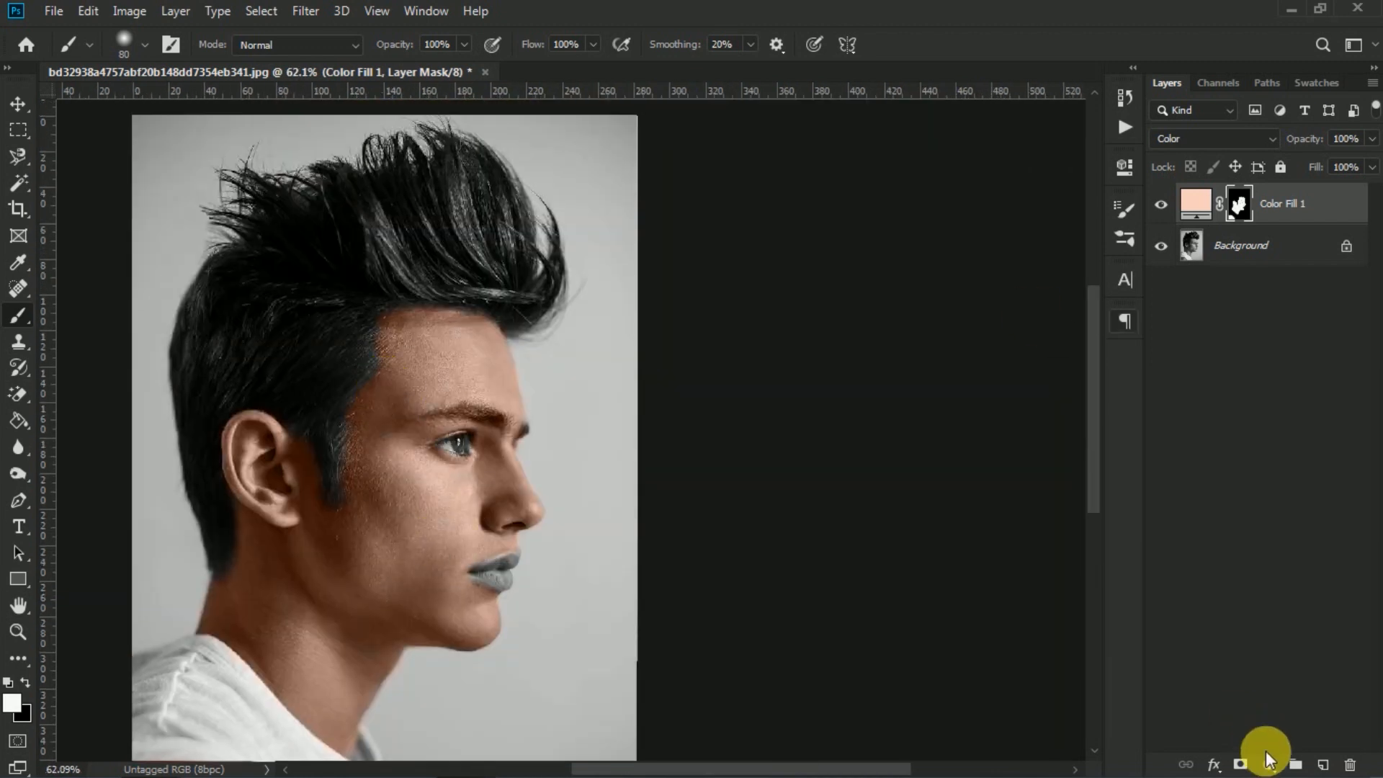
Add a second solid color fill layer in a slightly pinker peach tone for the lips.
click(1267, 762)
click(1250, 397)
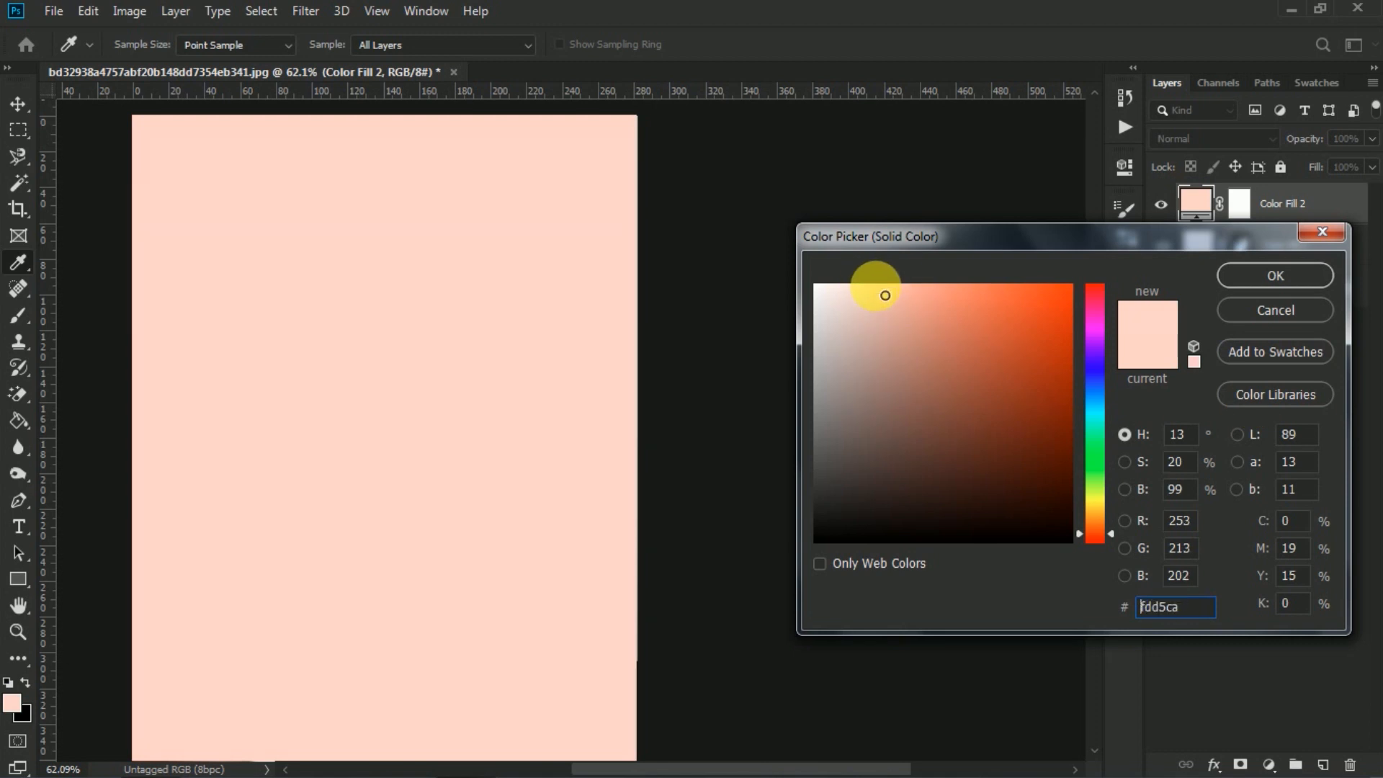
drag(886, 297, 887, 300)
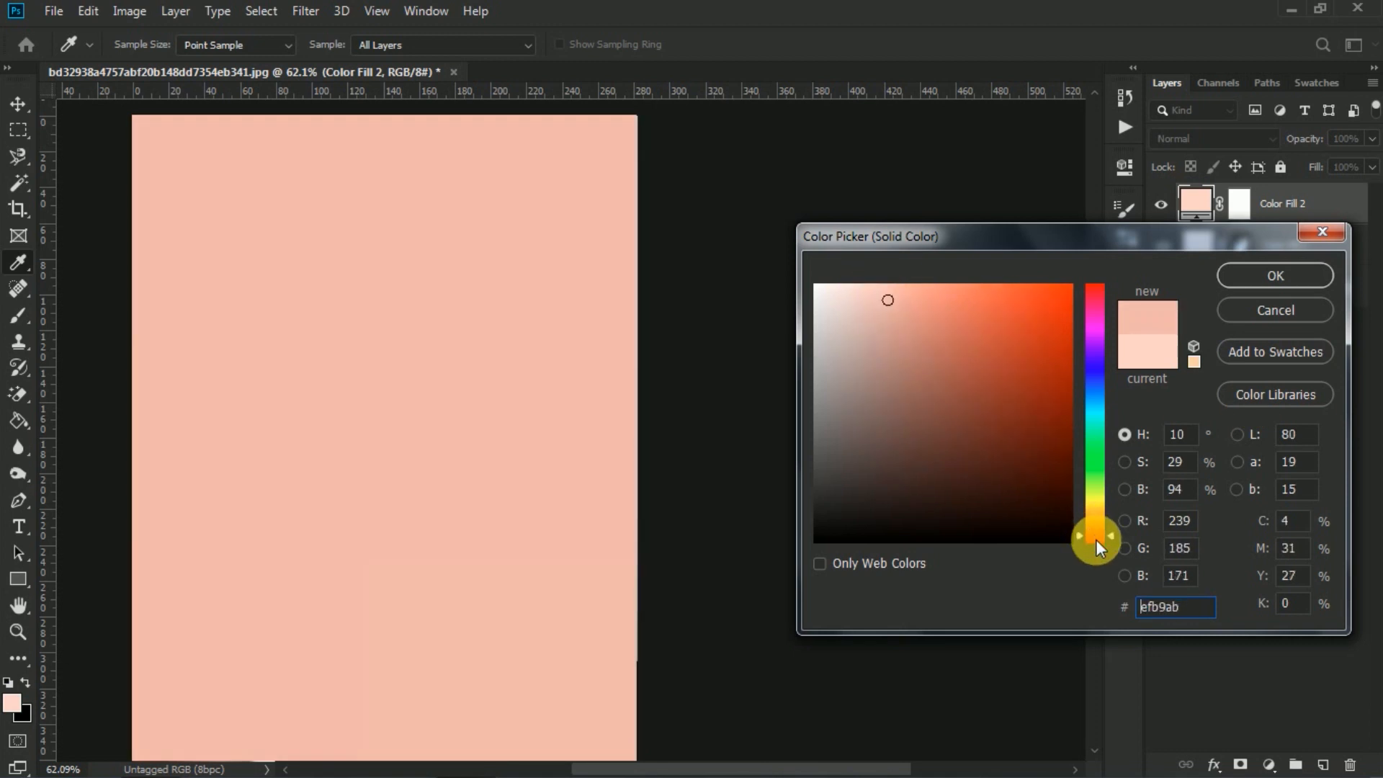
drag(1096, 539, 1092, 535)
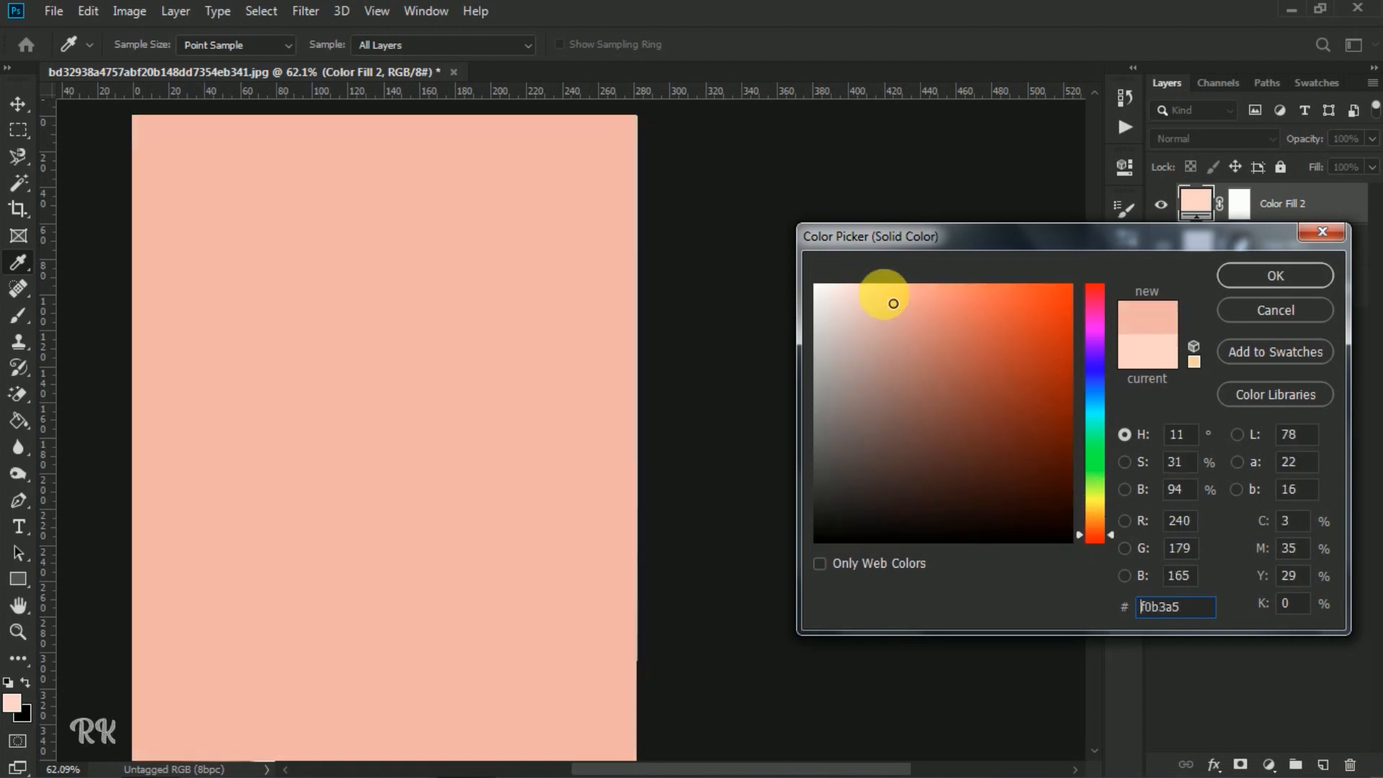
mouse_move(893, 303)
mouse_down()
mouse_move(871, 300)
mouse_move(901, 301)
mouse_up()
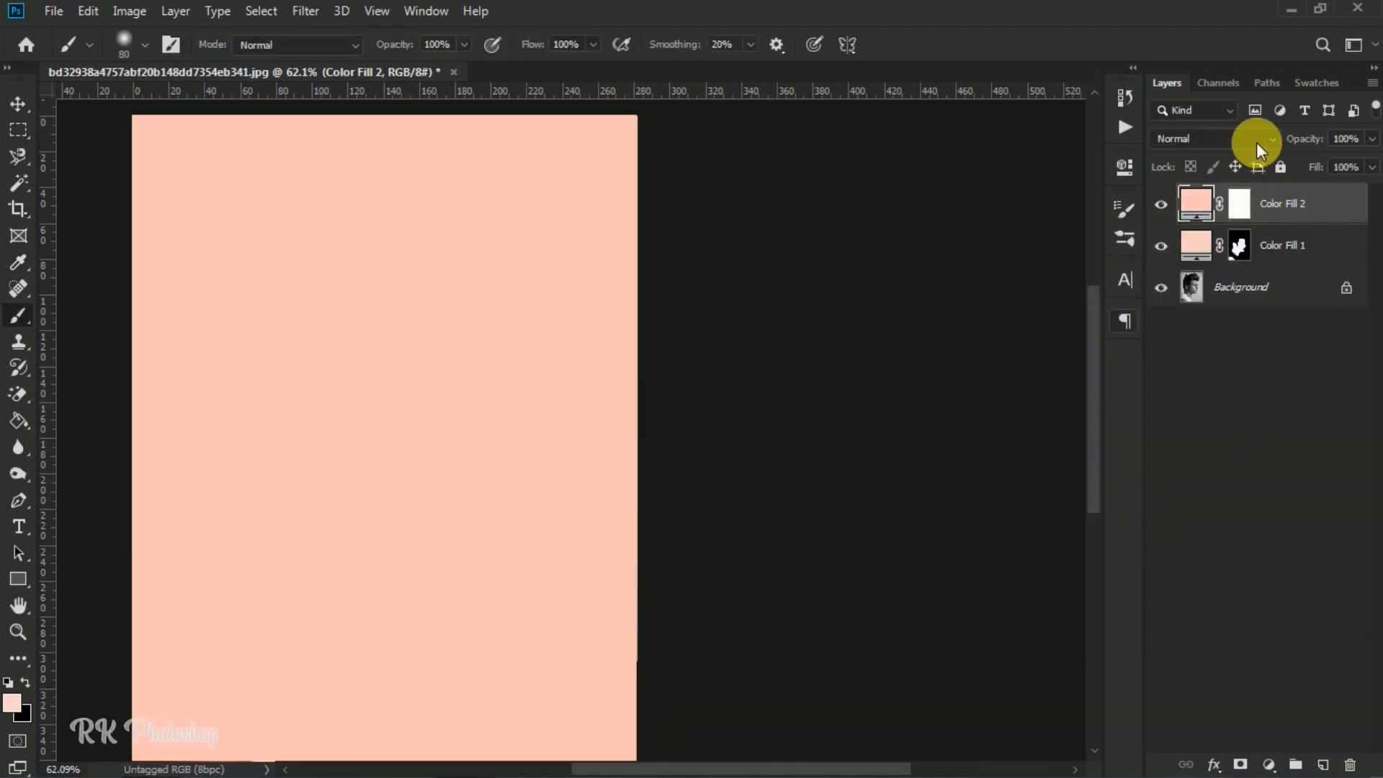
Set the blend mode of Color Fill 2 to Color.
click(1253, 138)
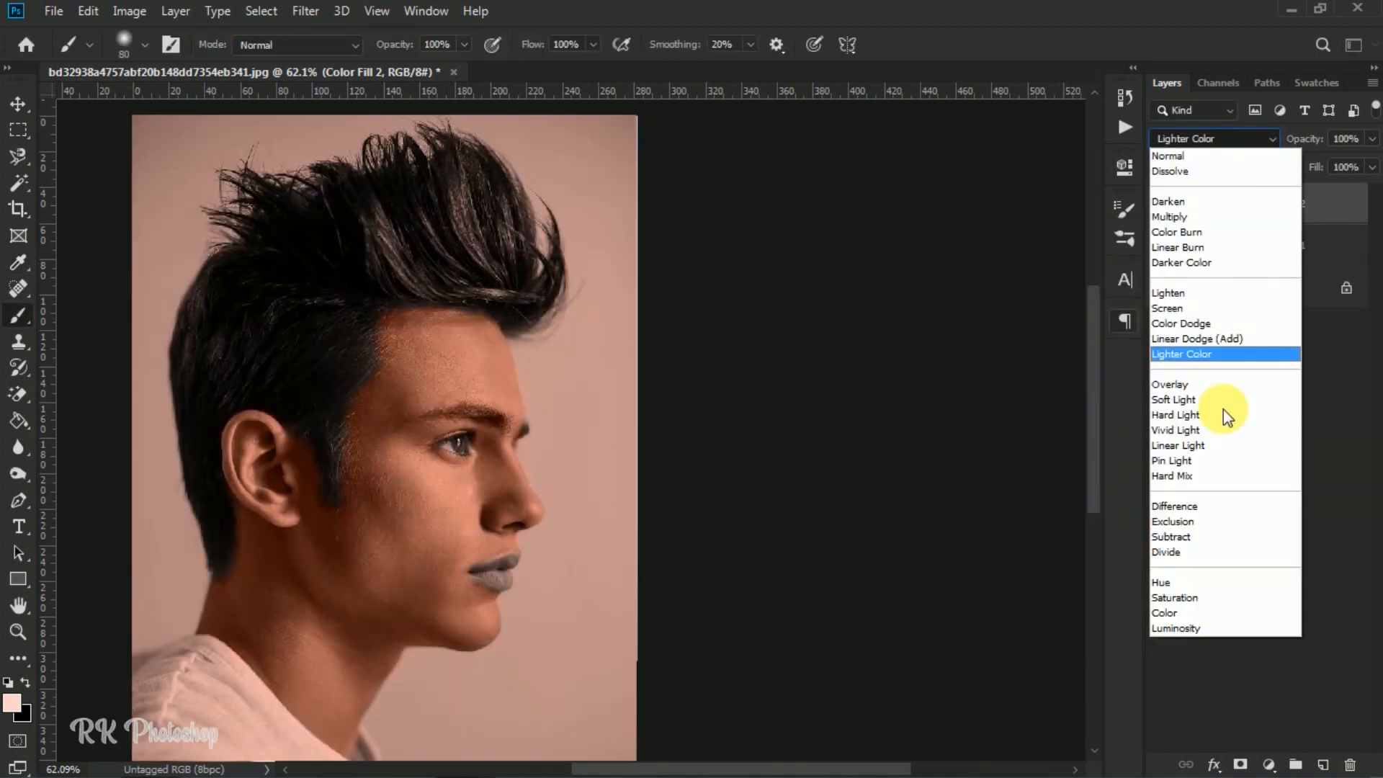
click(1168, 611)
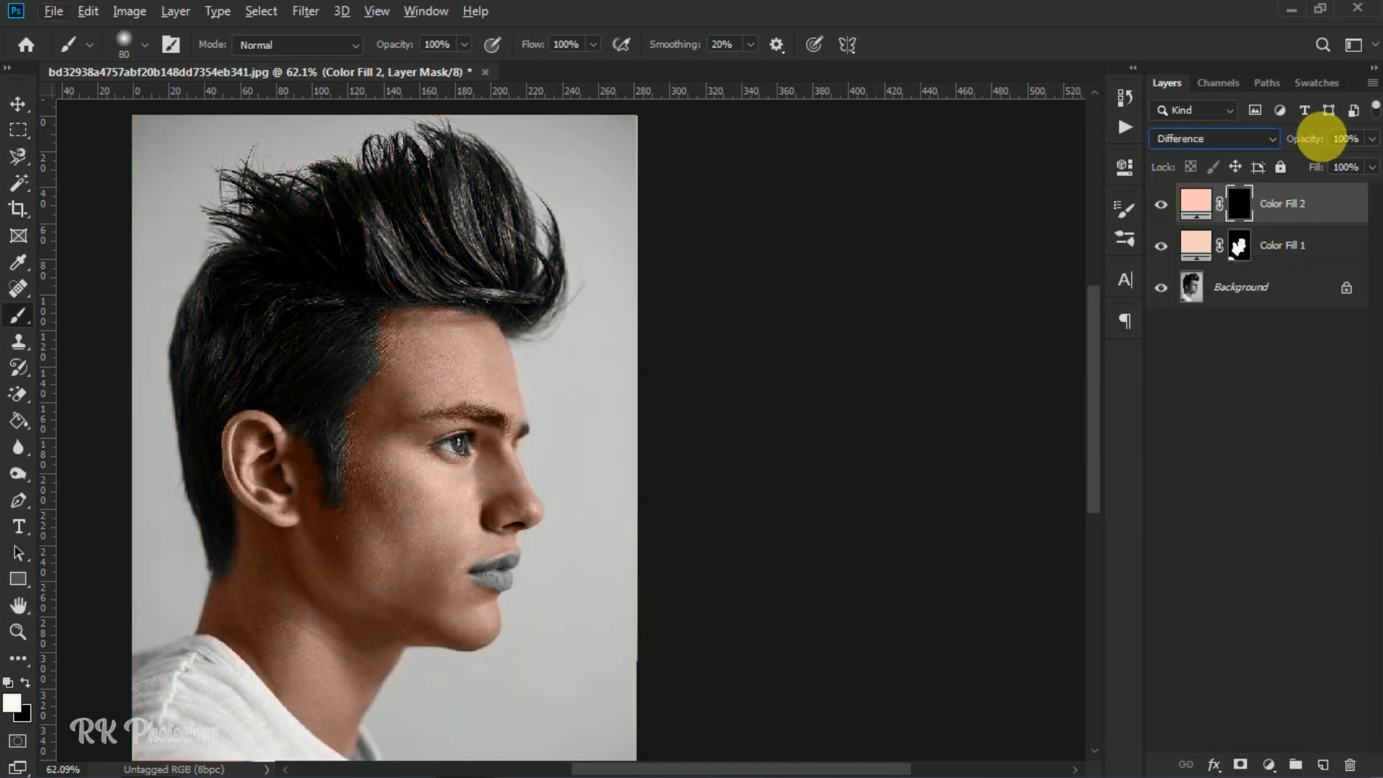
click(1264, 141)
click(1173, 611)
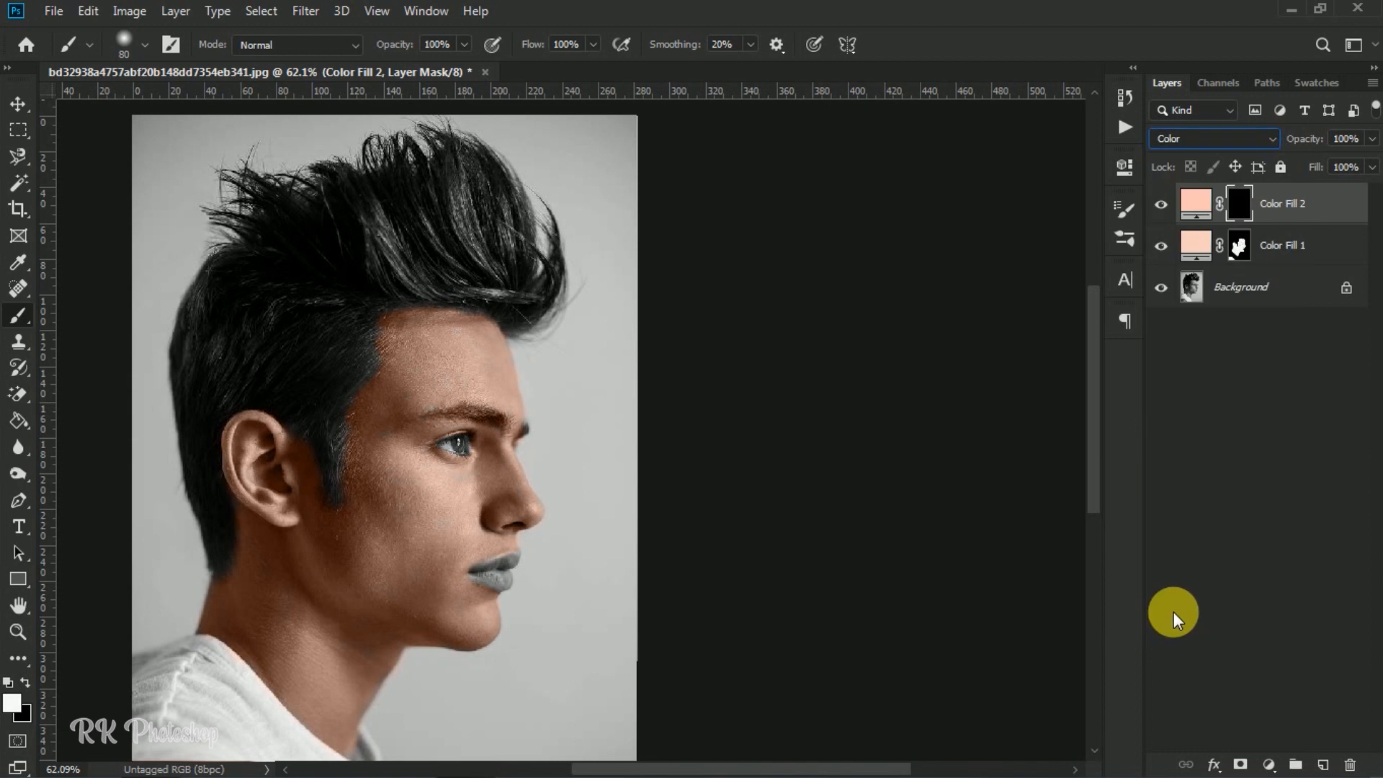
Paint white on the Color Fill 2 mask over both lips with a size 15 brush.
scroll(507, 568, up, 13)
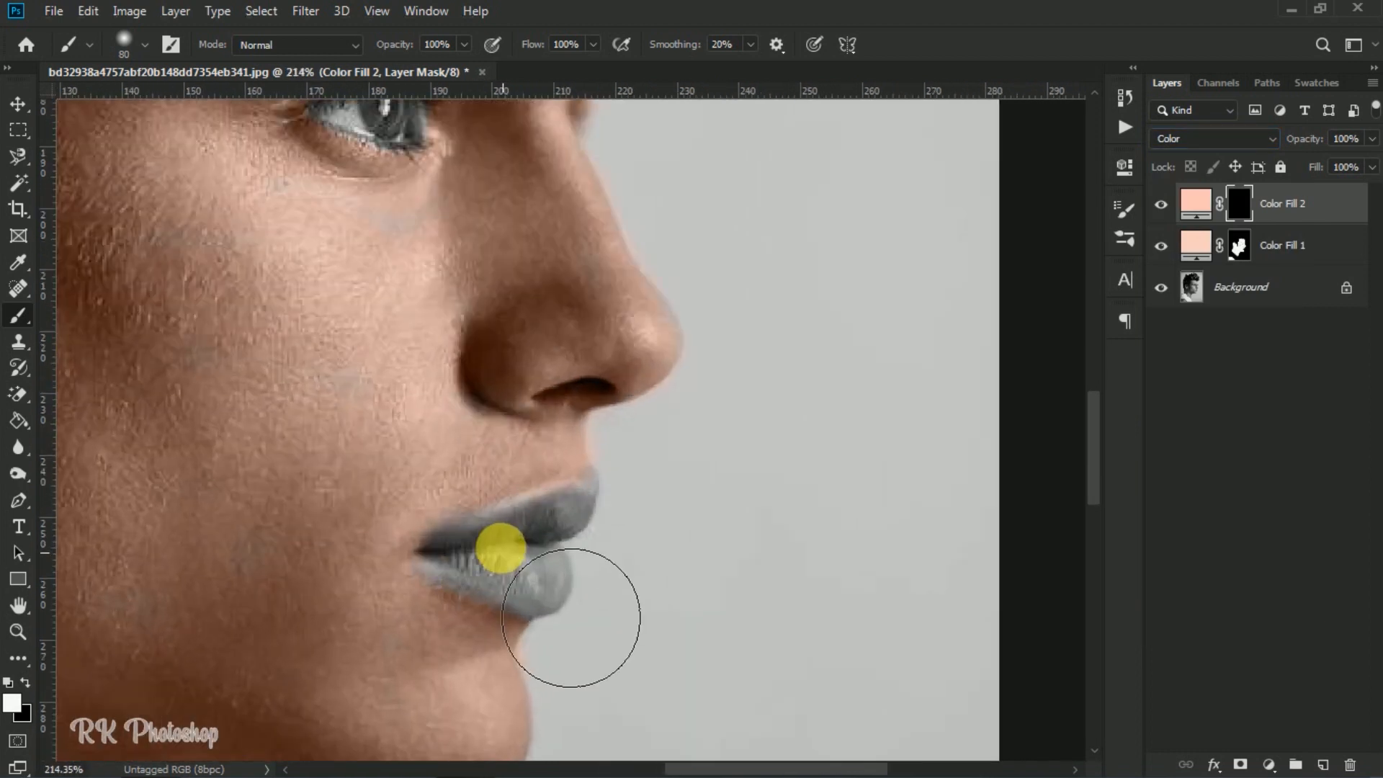
mouse_move(501, 548)
mouse_down()
mouse_move(430, 552)
mouse_move(449, 560)
mouse_move(600, 507)
mouse_move(585, 541)
mouse_move(502, 552)
mouse_move(476, 580)
mouse_move(464, 570)
mouse_move(541, 588)
mouse_move(477, 593)
mouse_move(502, 592)
mouse_move(442, 576)
mouse_move(572, 624)
mouse_move(548, 624)
mouse_move(571, 579)
mouse_move(572, 610)
mouse_move(574, 576)
mouse_move(484, 557)
mouse_move(444, 566)
mouse_move(503, 555)
mouse_move(595, 501)
mouse_move(558, 548)
mouse_up()
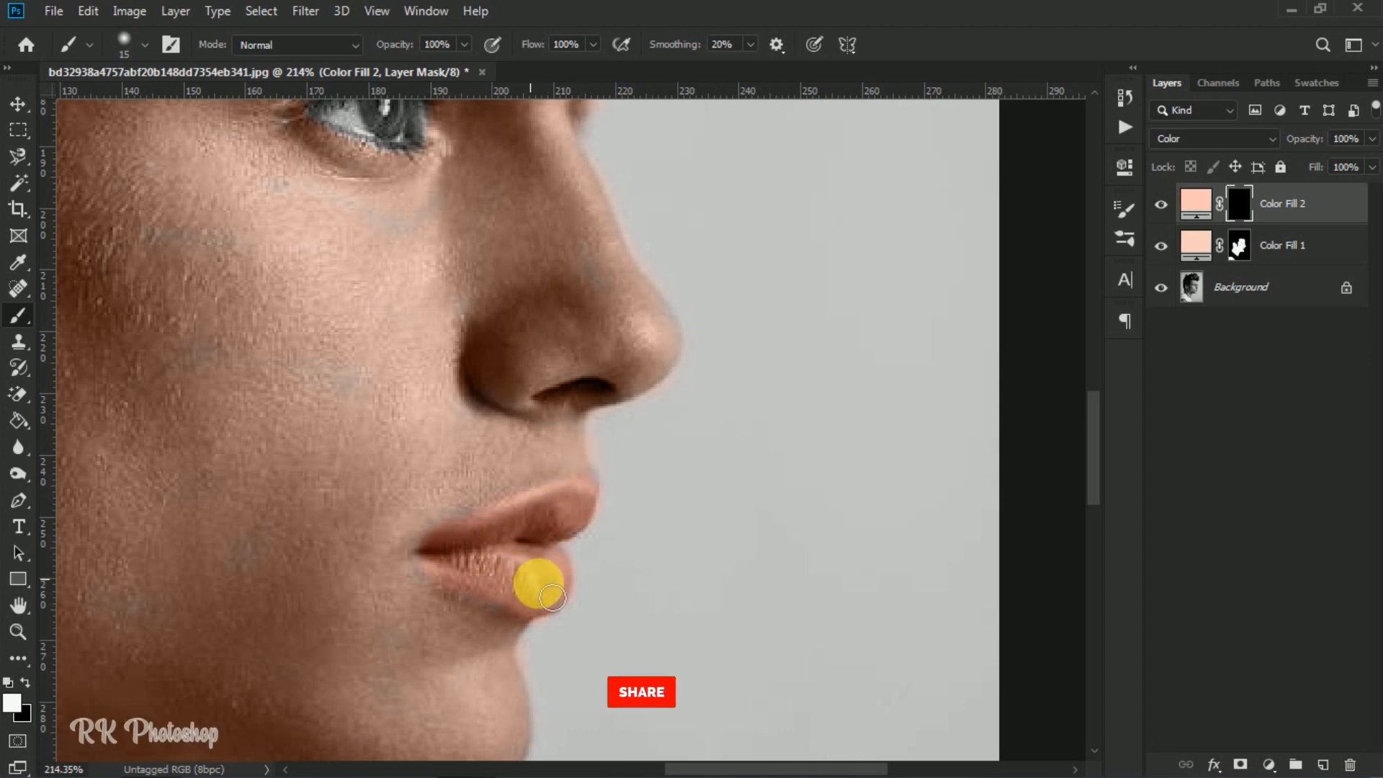
mouse_move(553, 596)
mouse_down()
mouse_move(448, 556)
mouse_move(448, 571)
mouse_move(553, 594)
mouse_up()
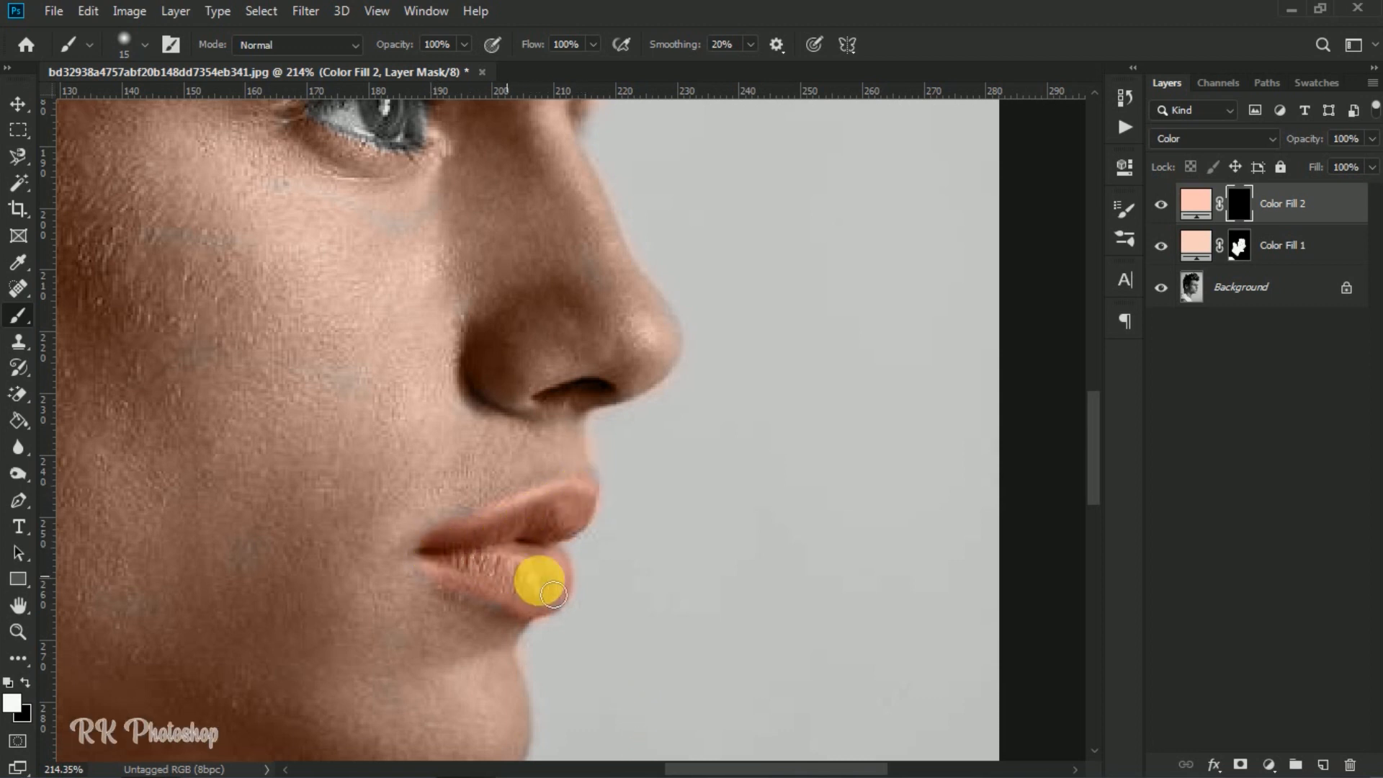
Set the opacity of Color Fill 2 to 76%, switch to the Move tool and deselect the layers.
scroll(560, 607, down, 3)
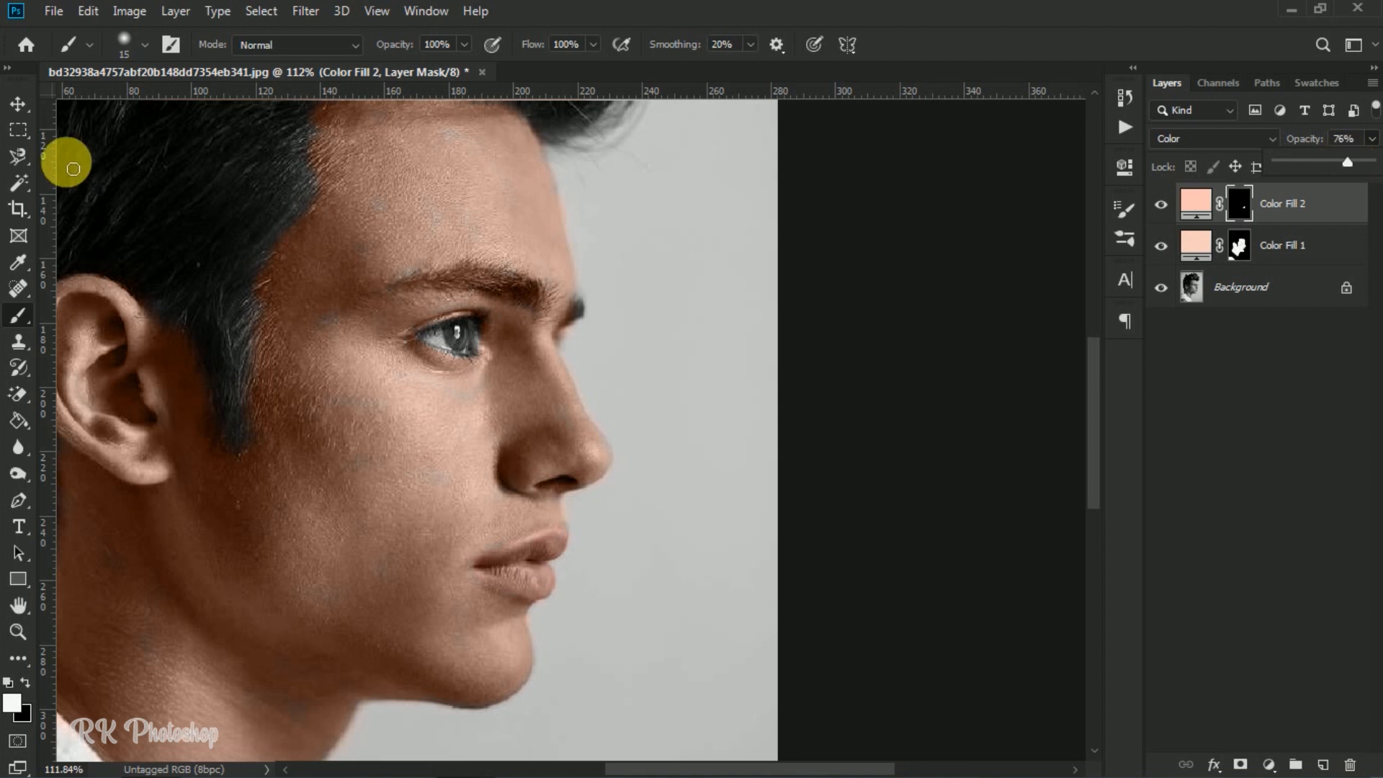
click(18, 103)
click(879, 426)
scroll(873, 432, down, 2)
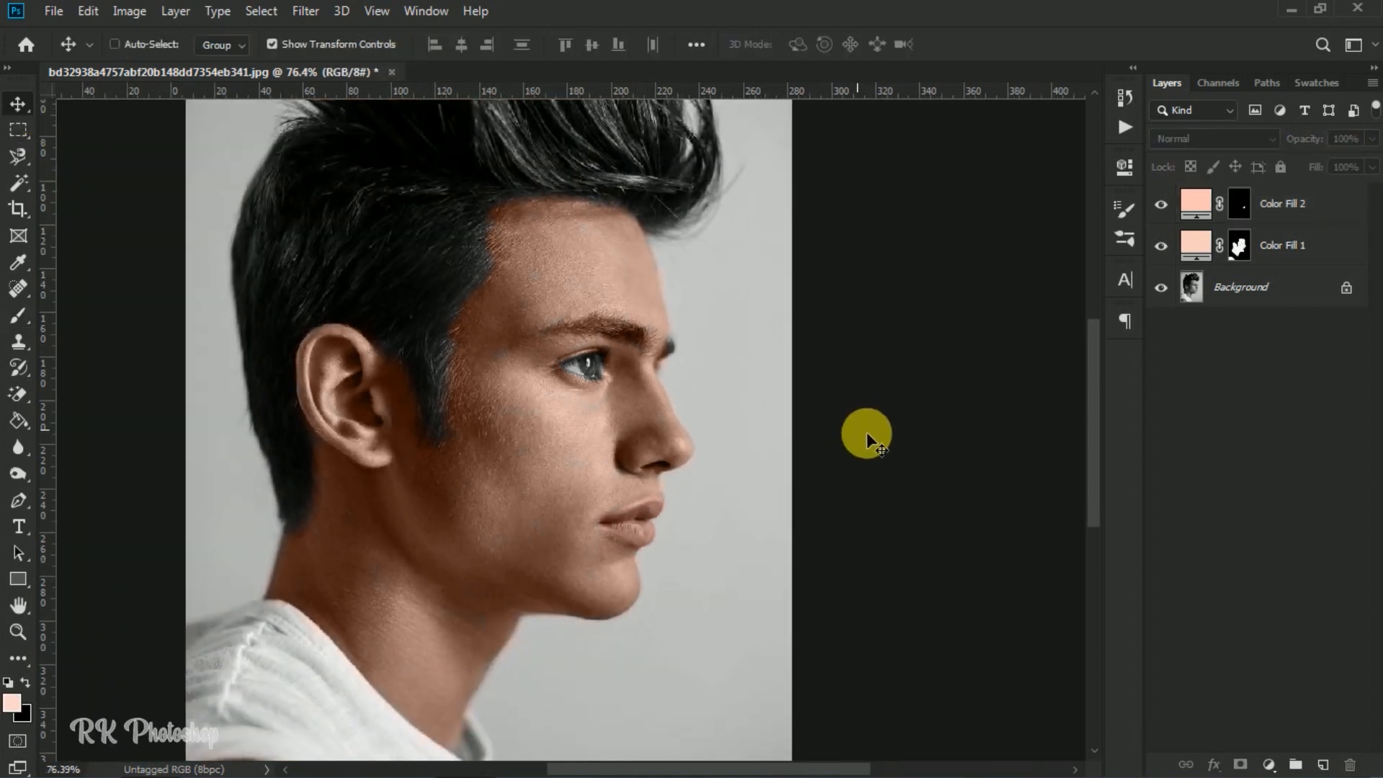
scroll(518, 421, up, 3)
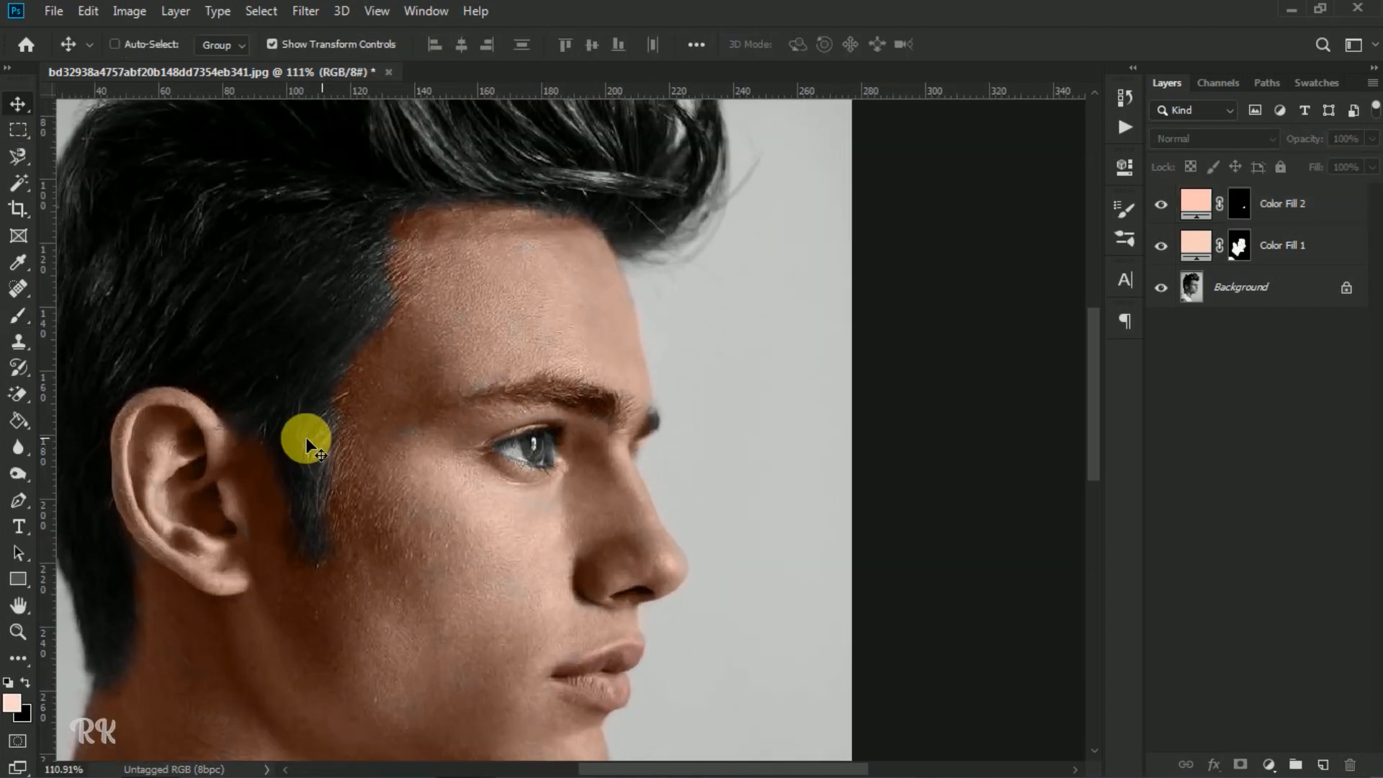
scroll(342, 430, down, 2)
scroll(368, 417, down, 1)
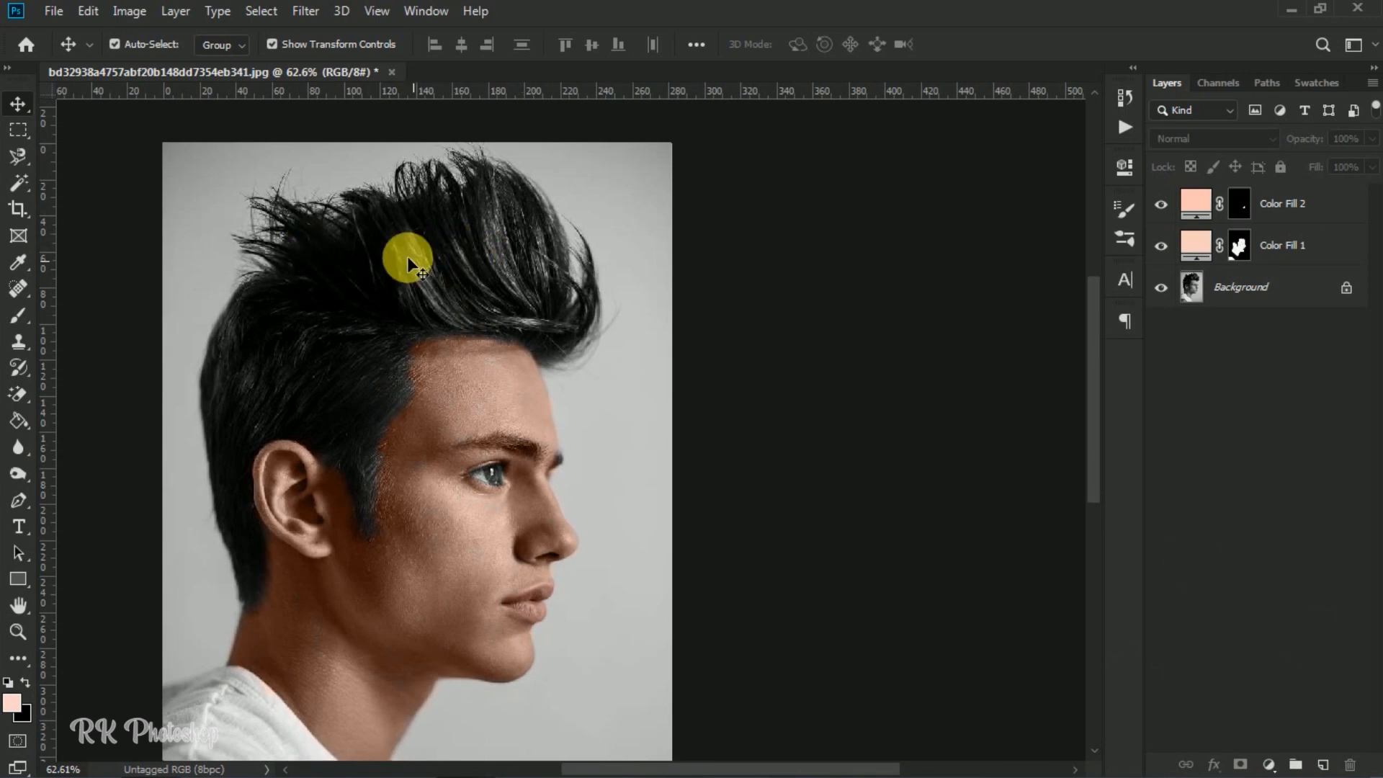
Add a solid color fill layer in dark brown 6a370a for the hair.
click(1269, 766)
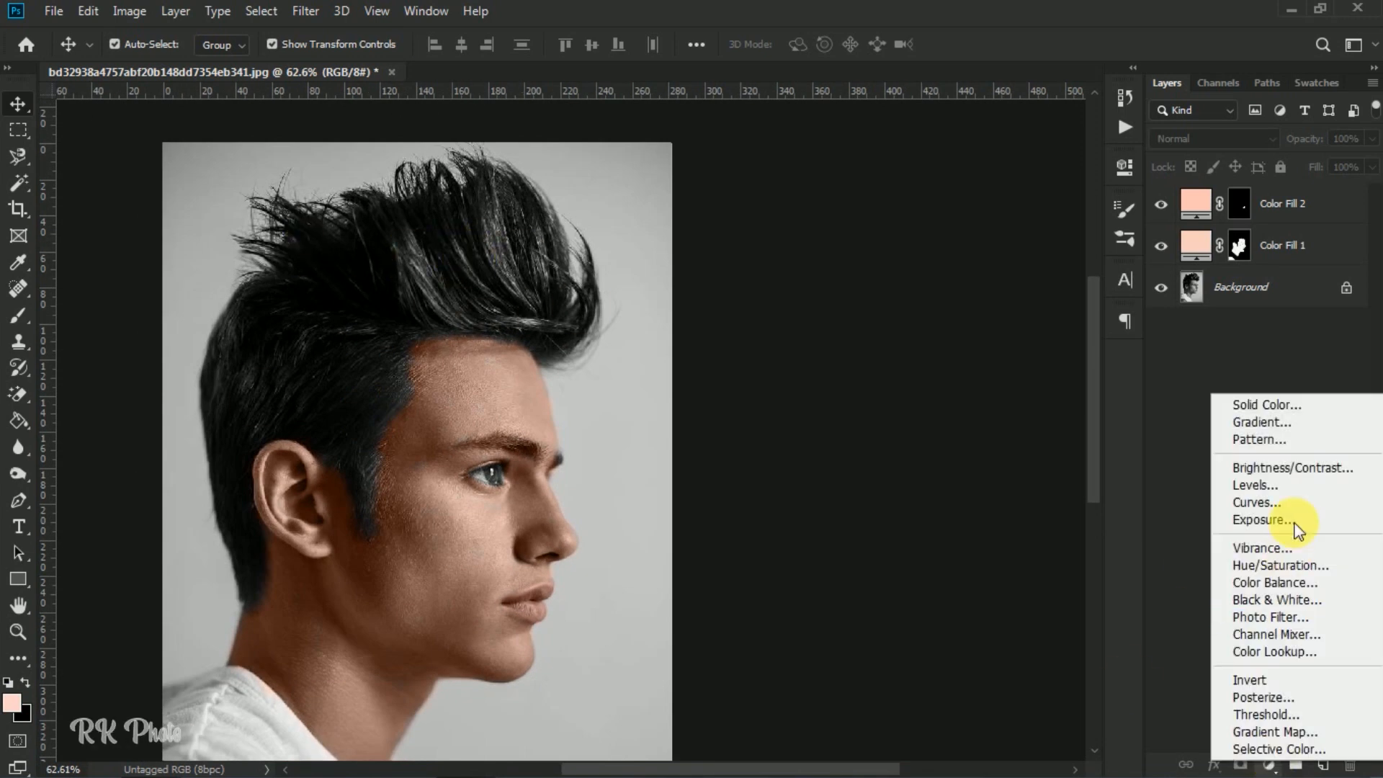
click(1260, 396)
click(997, 291)
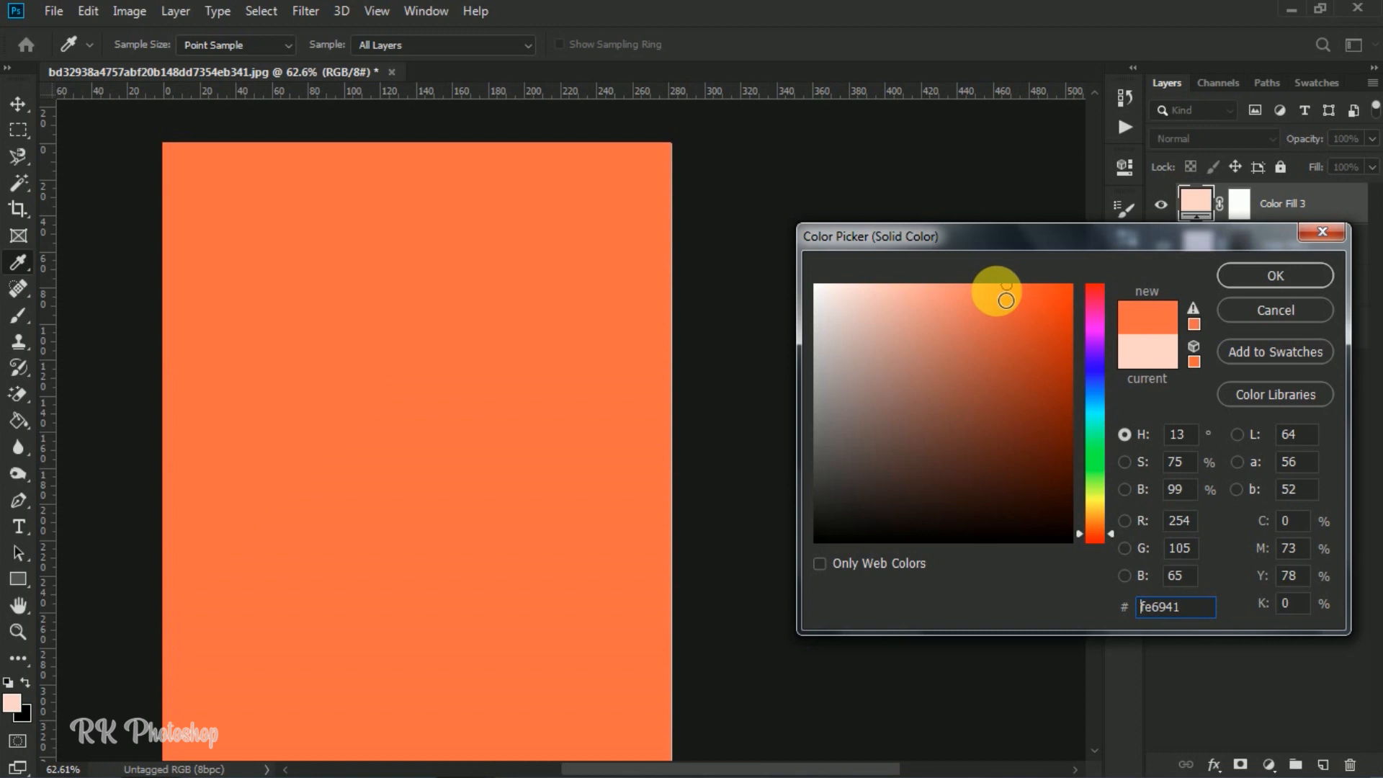
mouse_move(1091, 346)
mouse_down()
mouse_move(1092, 300)
mouse_move(1019, 288)
mouse_move(1067, 303)
mouse_move(1041, 295)
mouse_move(1091, 292)
mouse_move(1108, 522)
mouse_up()
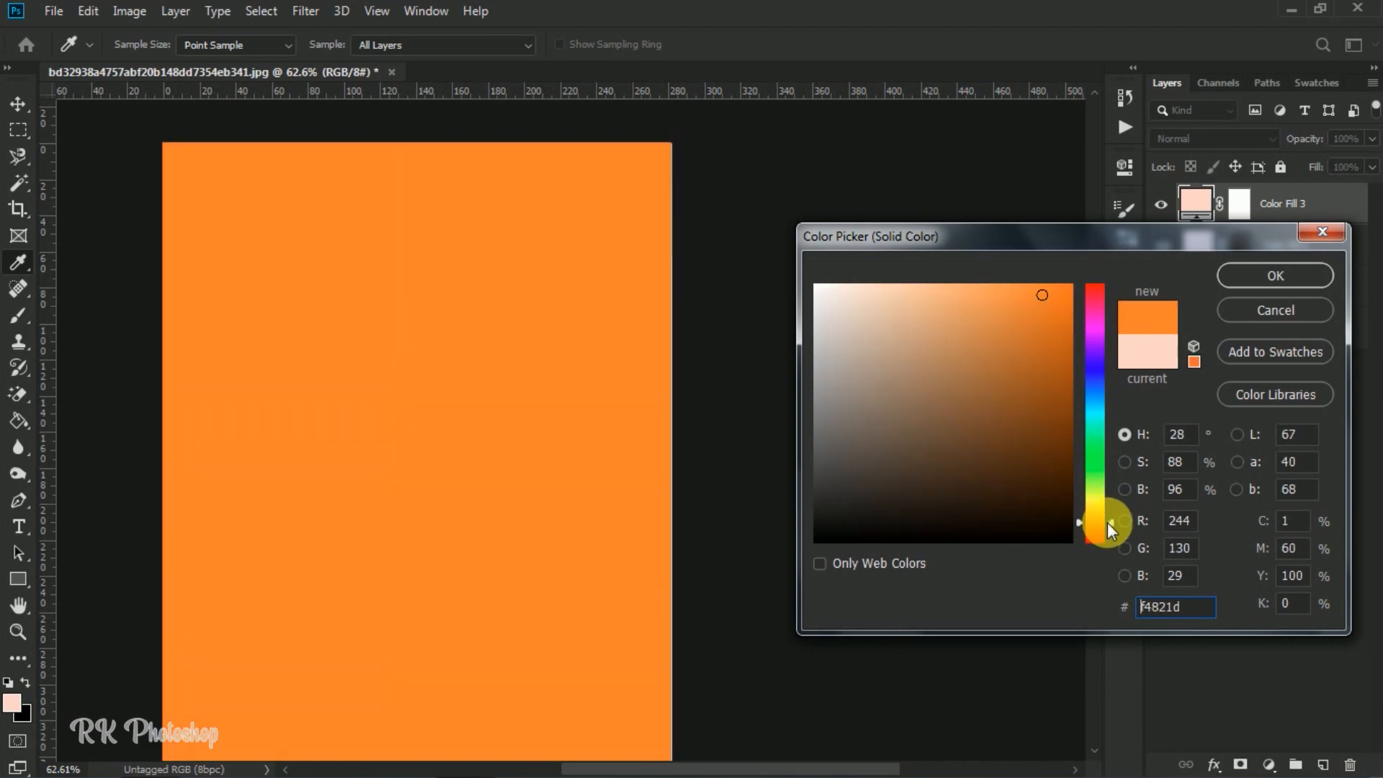
mouse_move(1021, 284)
mouse_down()
mouse_move(1018, 435)
mouse_move(1048, 432)
mouse_up()
click(1275, 276)
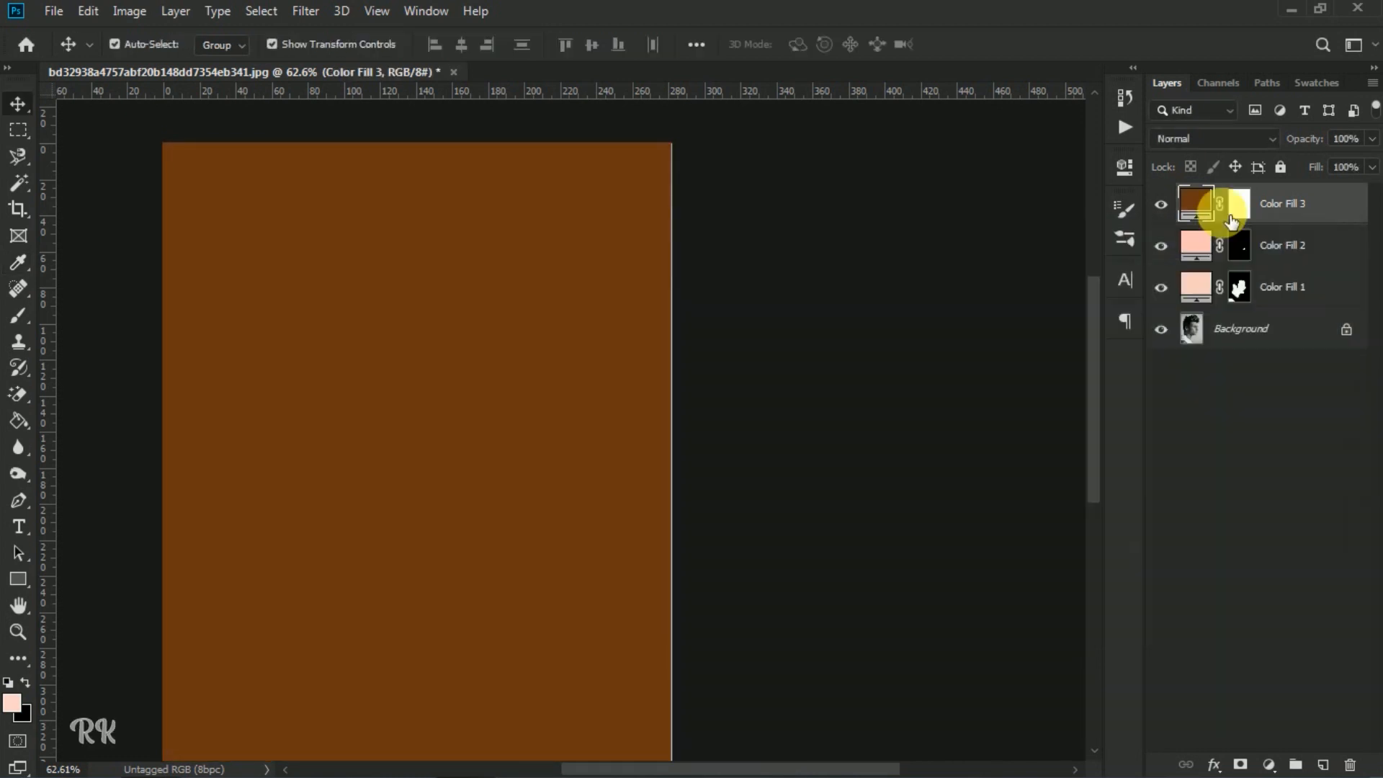
Set the blend mode of Color Fill 3 to Color and invert its mask to black.
click(1236, 138)
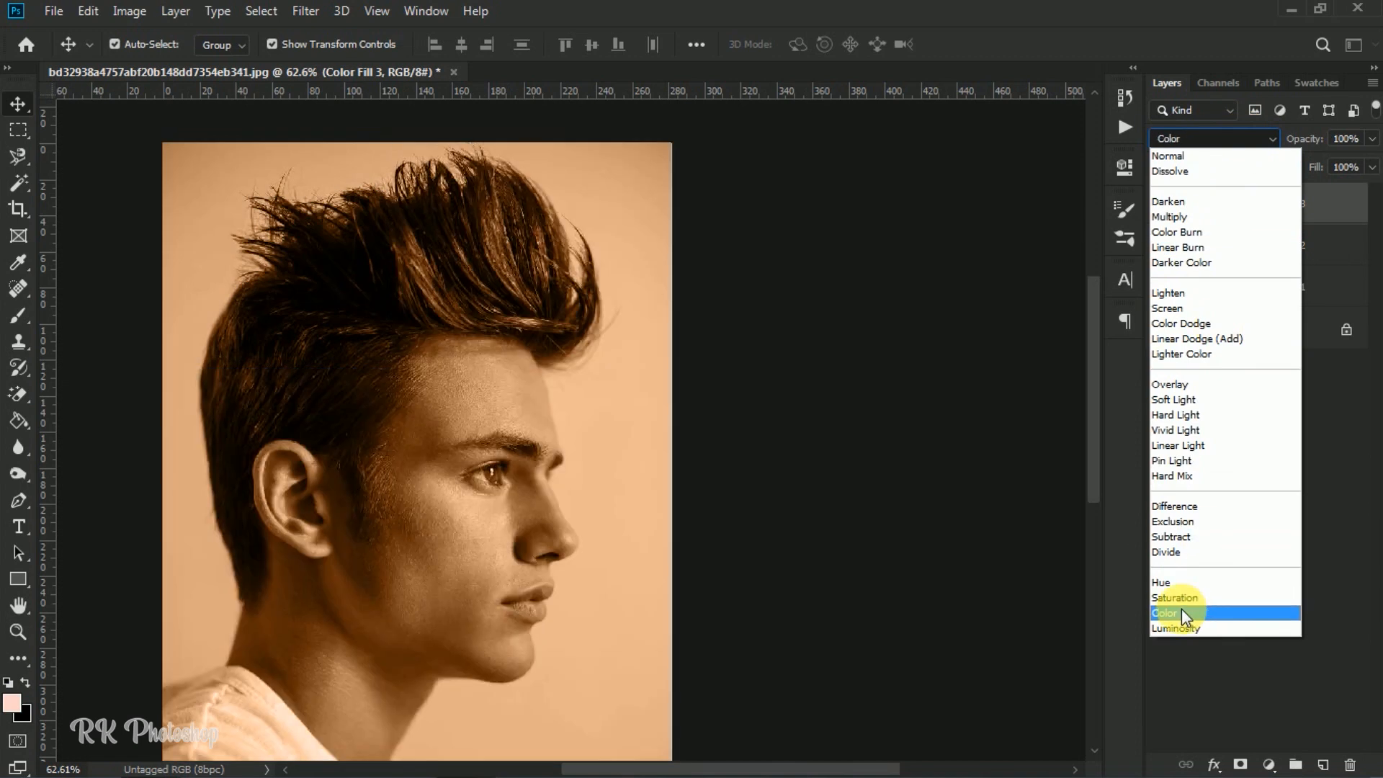
click(1181, 612)
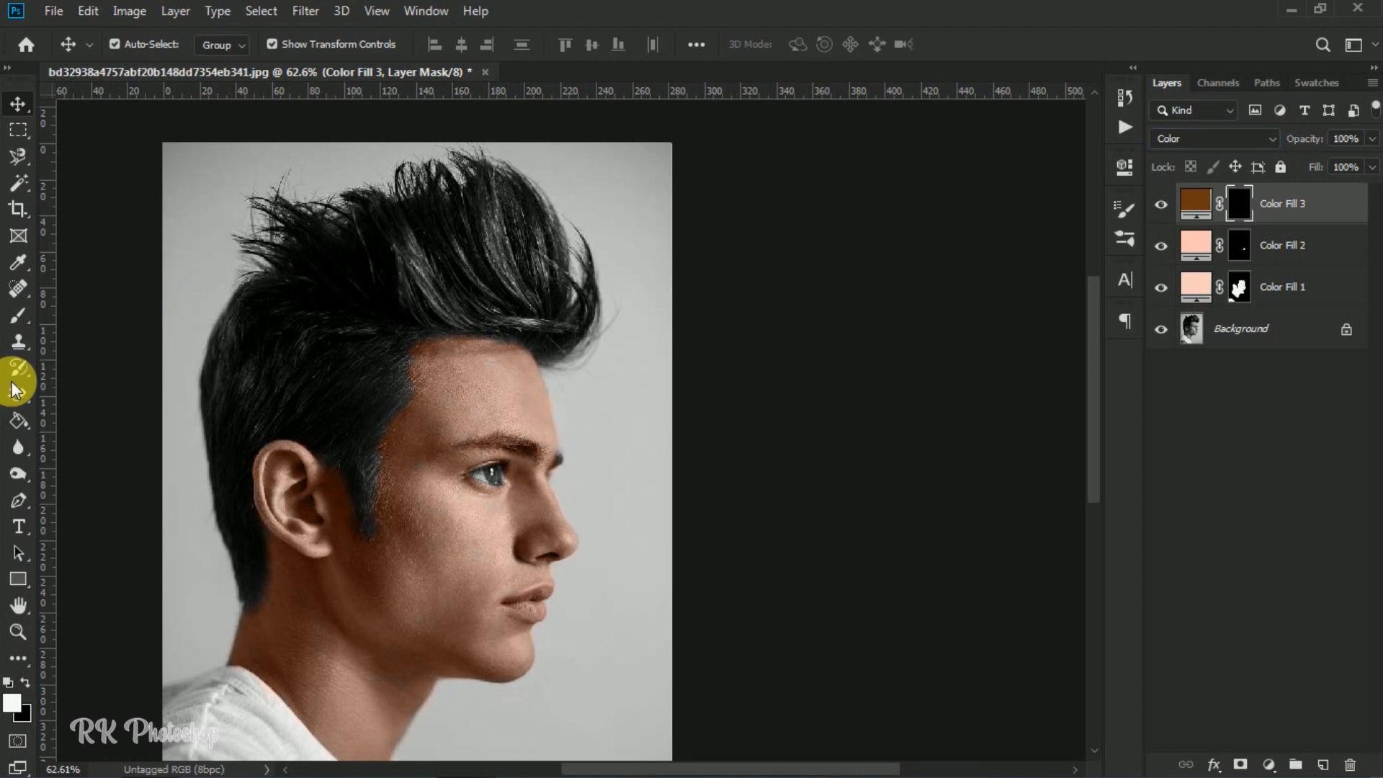
Paint white on the Color Fill 3 mask over the main front section of the hair with a size 39 brush.
click(19, 315)
scroll(249, 436, up, 3)
scroll(540, 271, up, 3)
mouse_move(590, 325)
mouse_down()
mouse_move(614, 259)
mouse_move(517, 414)
mouse_move(682, 419)
mouse_move(466, 358)
mouse_move(574, 265)
mouse_up()
scroll(519, 331, up, 1)
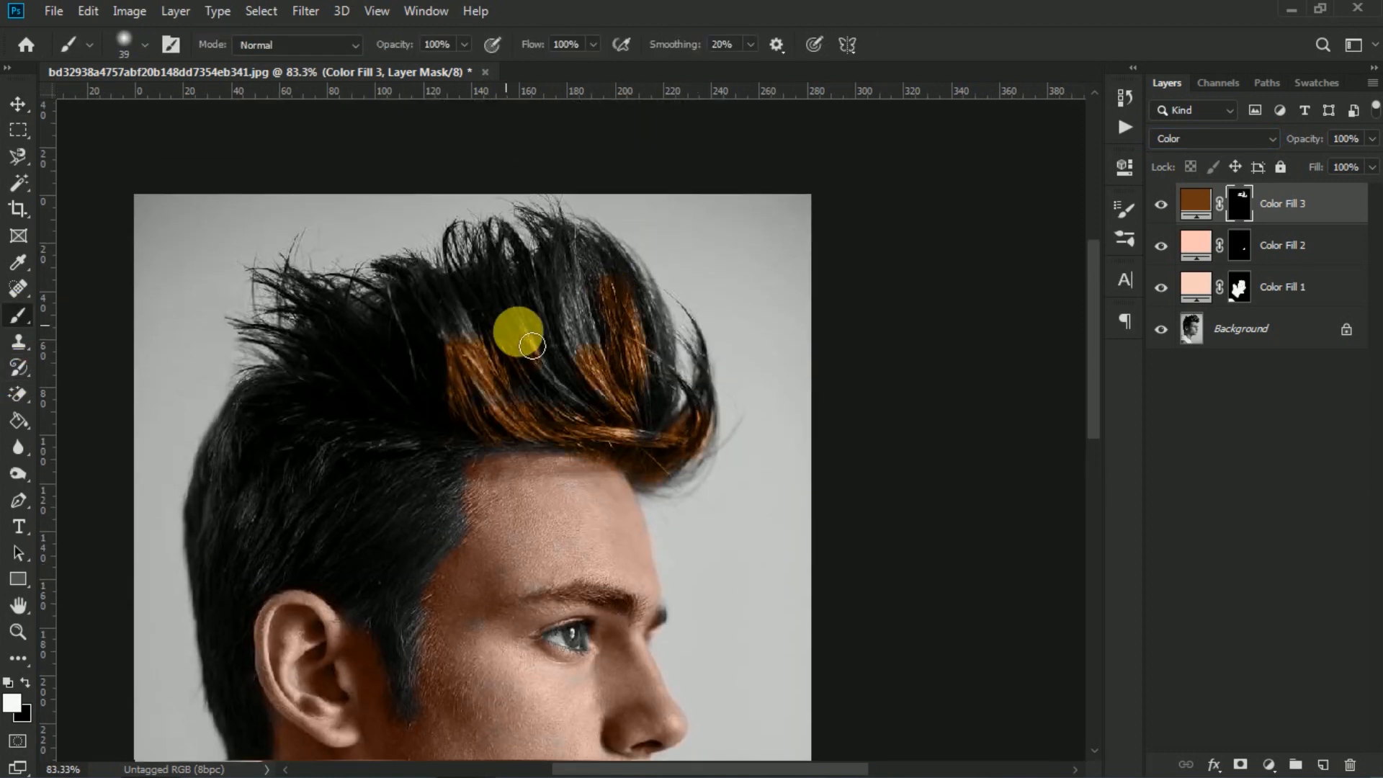
scroll(520, 330, up, 1)
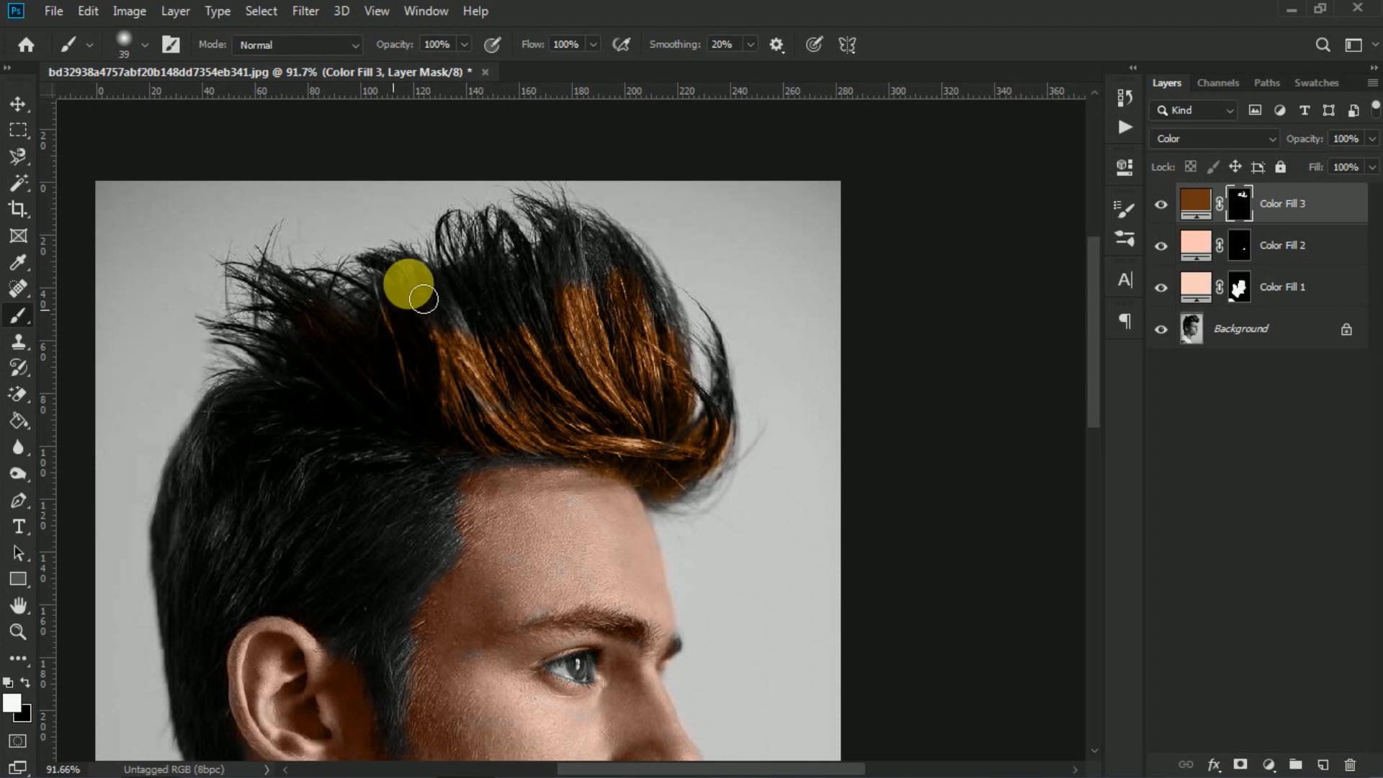
Extend the white mask painting toward the upper and front edges of the hair with a size 22 brush.
scroll(440, 317, up, 5)
scroll(446, 381, up, 5)
key(bracketleft)
key(bracketleft)
key(bracketleft)
key(bracketleft)
mouse_move(519, 395)
mouse_down()
mouse_move(713, 441)
mouse_move(812, 336)
mouse_up()
scroll(812, 337, right, 6)
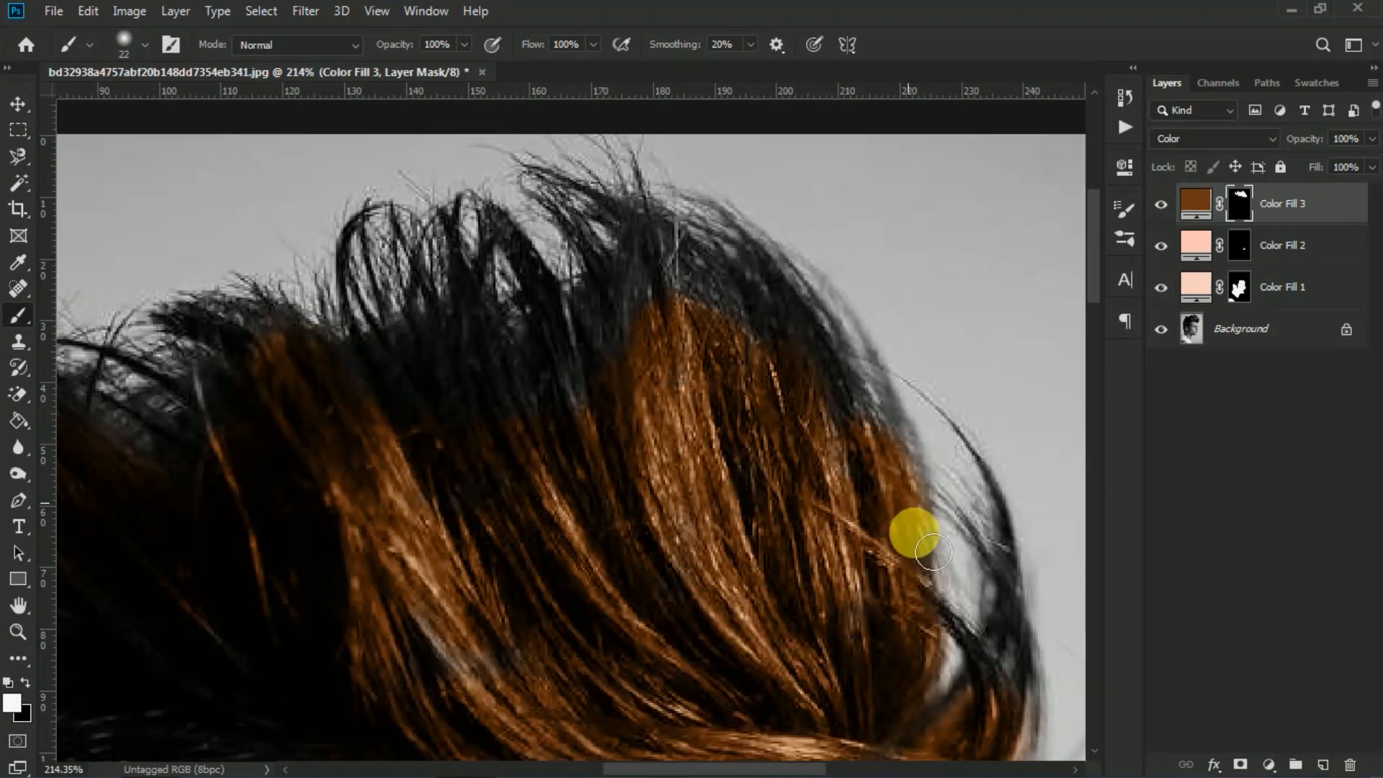
mouse_move(914, 534)
mouse_down()
mouse_move(895, 417)
mouse_move(662, 252)
mouse_move(550, 328)
mouse_move(544, 436)
mouse_move(439, 457)
mouse_up()
scroll(437, 504, down, 4)
scroll(447, 515, right, 4)
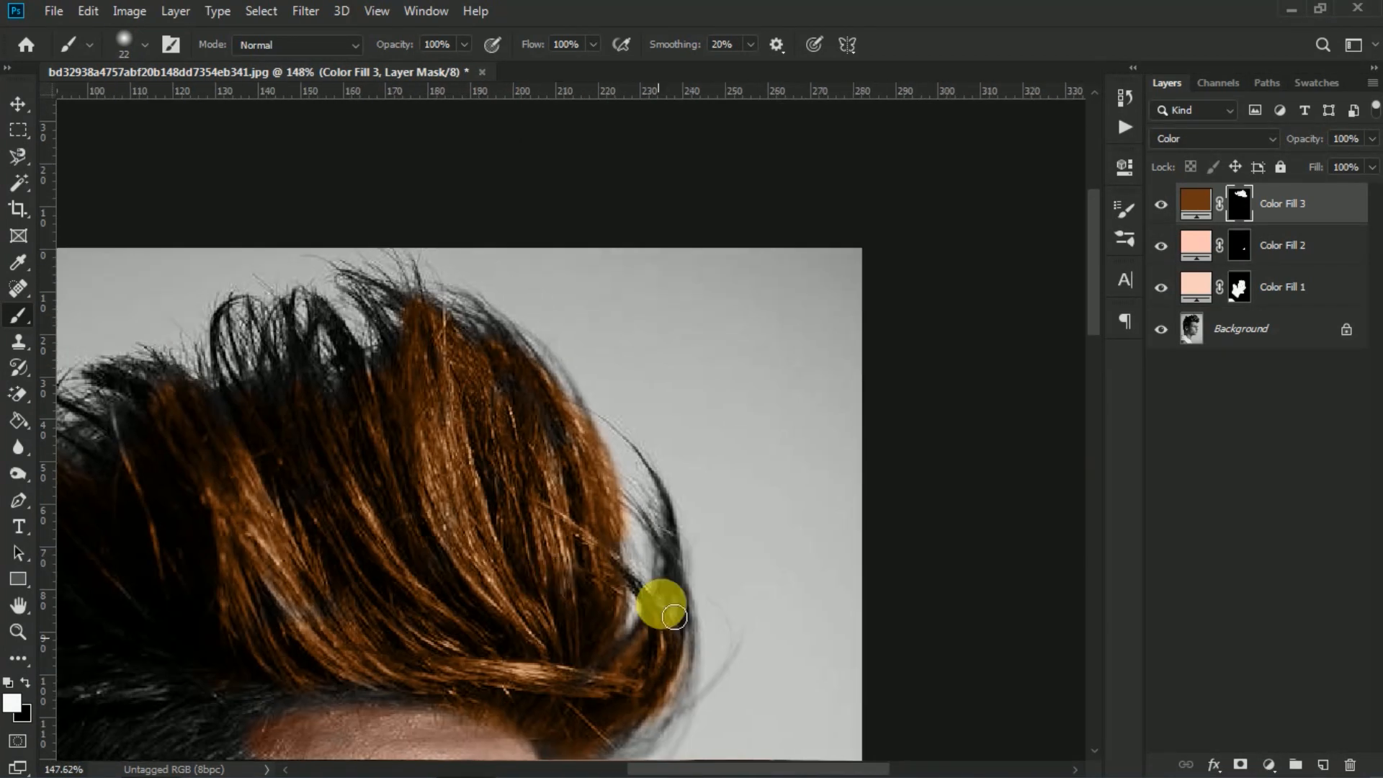
Paint the thin curled strands at the front of the hair on the mask with a size 9 brush at 57% opacity.
scroll(661, 600, up, 4)
alt+right_click(663, 590)
drag(407, 44, 371, 39)
scroll(681, 569, down, 5)
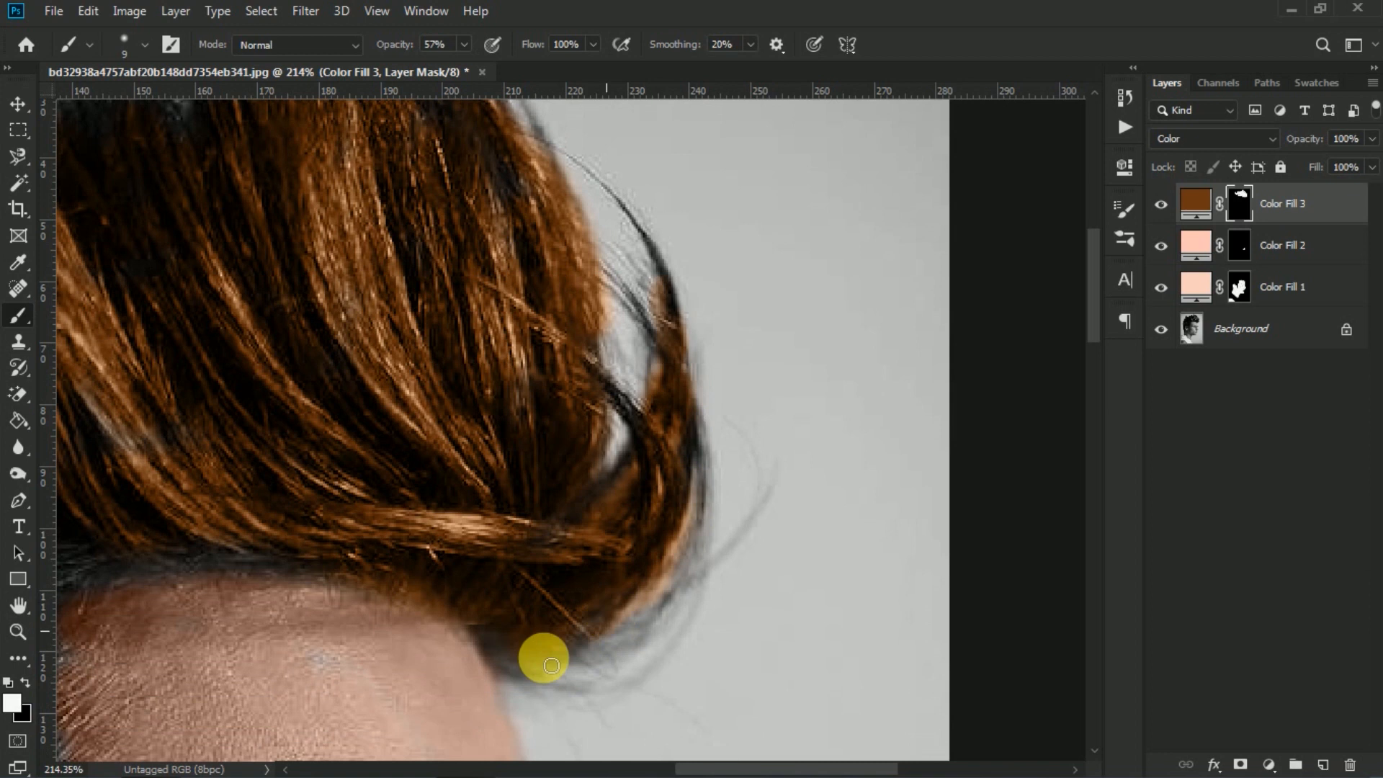
Paint the mask along the hairline, temple and sideburn, using a size 44 brush at 57% opacity.
scroll(268, 583, left, 3)
scroll(385, 542, down, 1)
drag(385, 542, 550, 504)
mouse_move(549, 494)
mouse_down()
mouse_move(577, 503)
mouse_move(541, 657)
mouse_move(506, 584)
mouse_move(487, 457)
mouse_up()
scroll(540, 657, down, 2)
drag(475, 475, 457, 710)
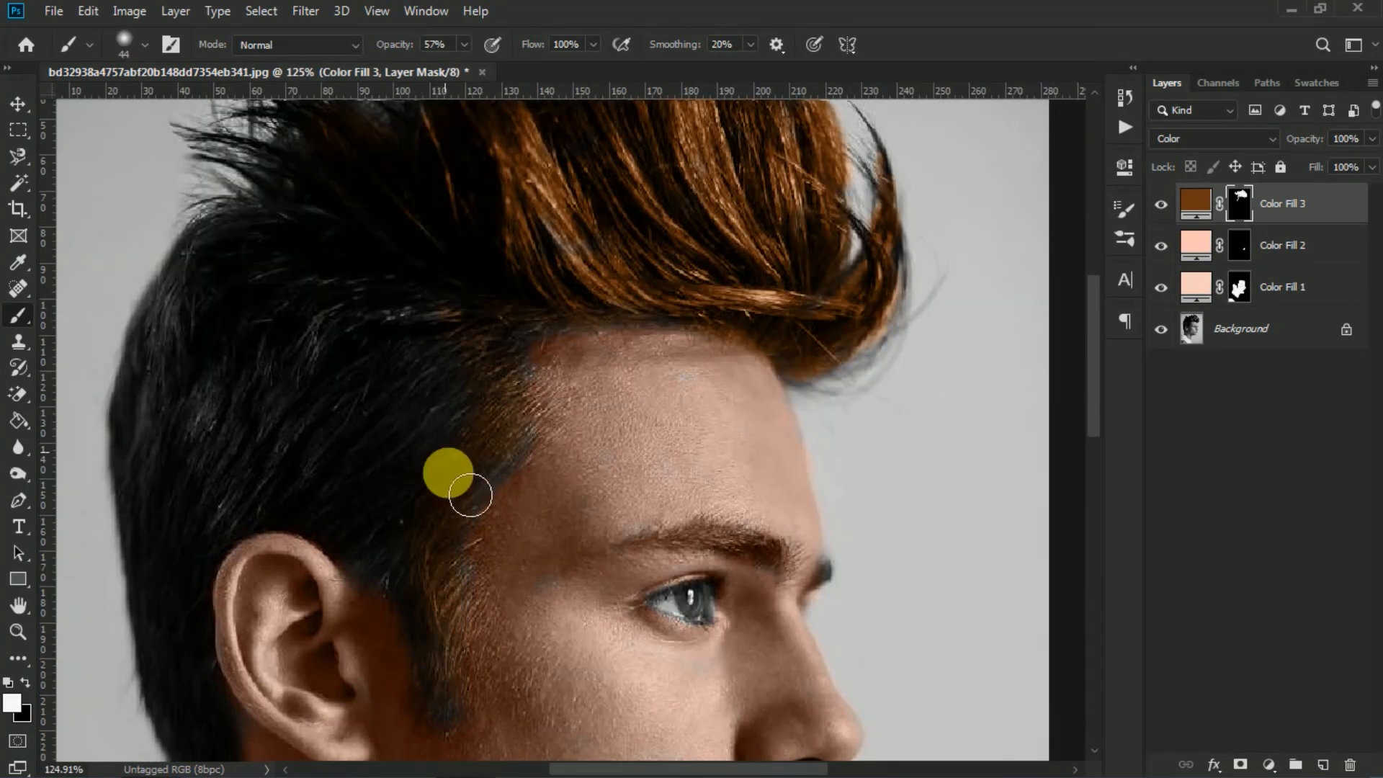
scroll(468, 475, down, 2)
scroll(503, 465, down, 2)
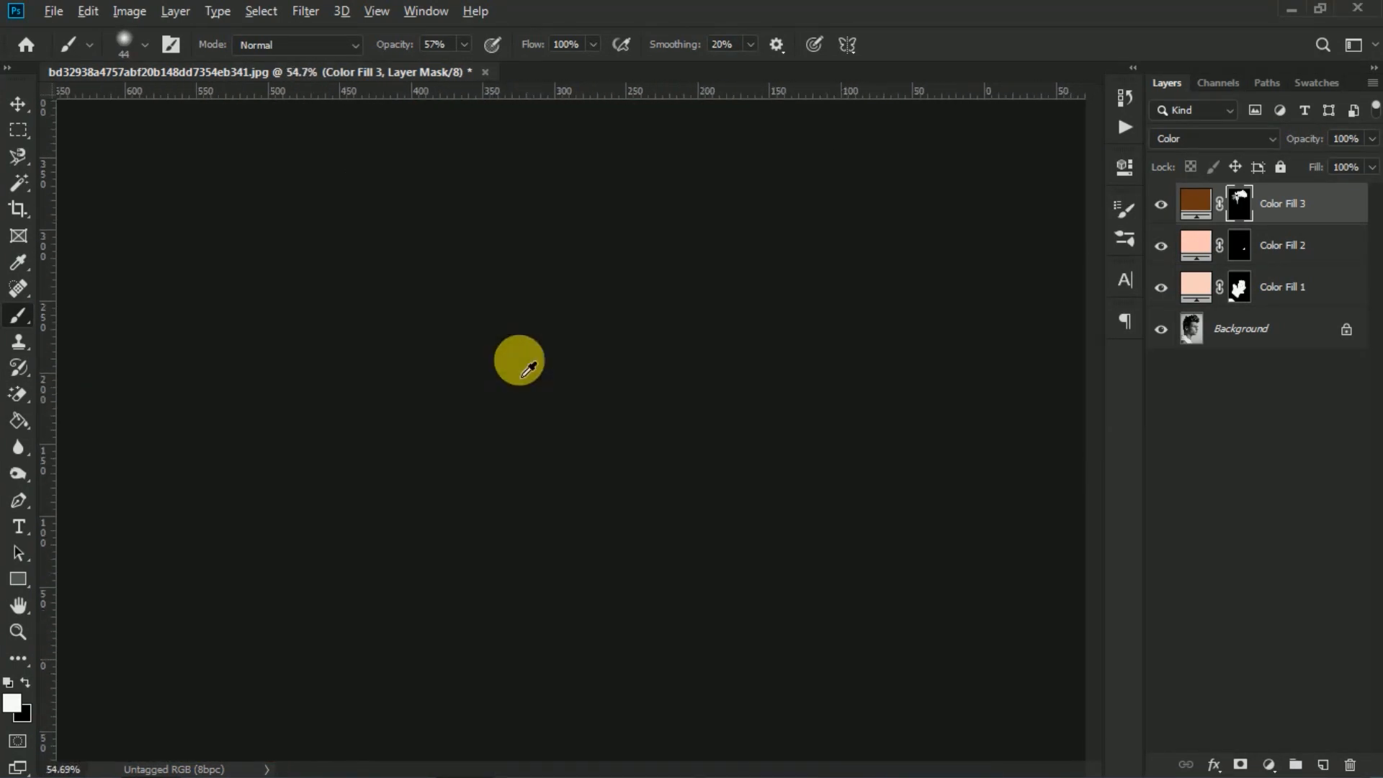
Try red a51515 as the hair color of Color Fill 3 and set it back to brown 6a370a.
double_click(1194, 199)
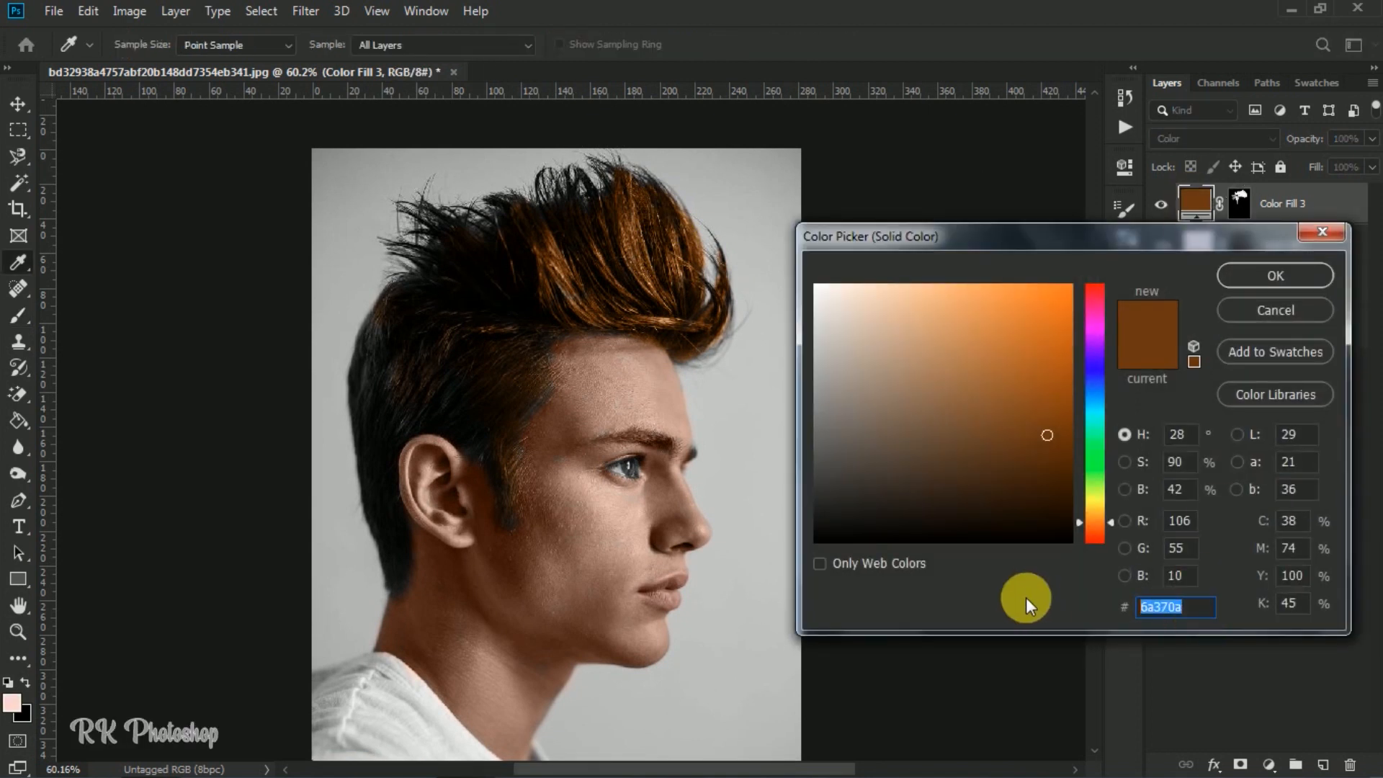
drag(1096, 321, 1061, 266)
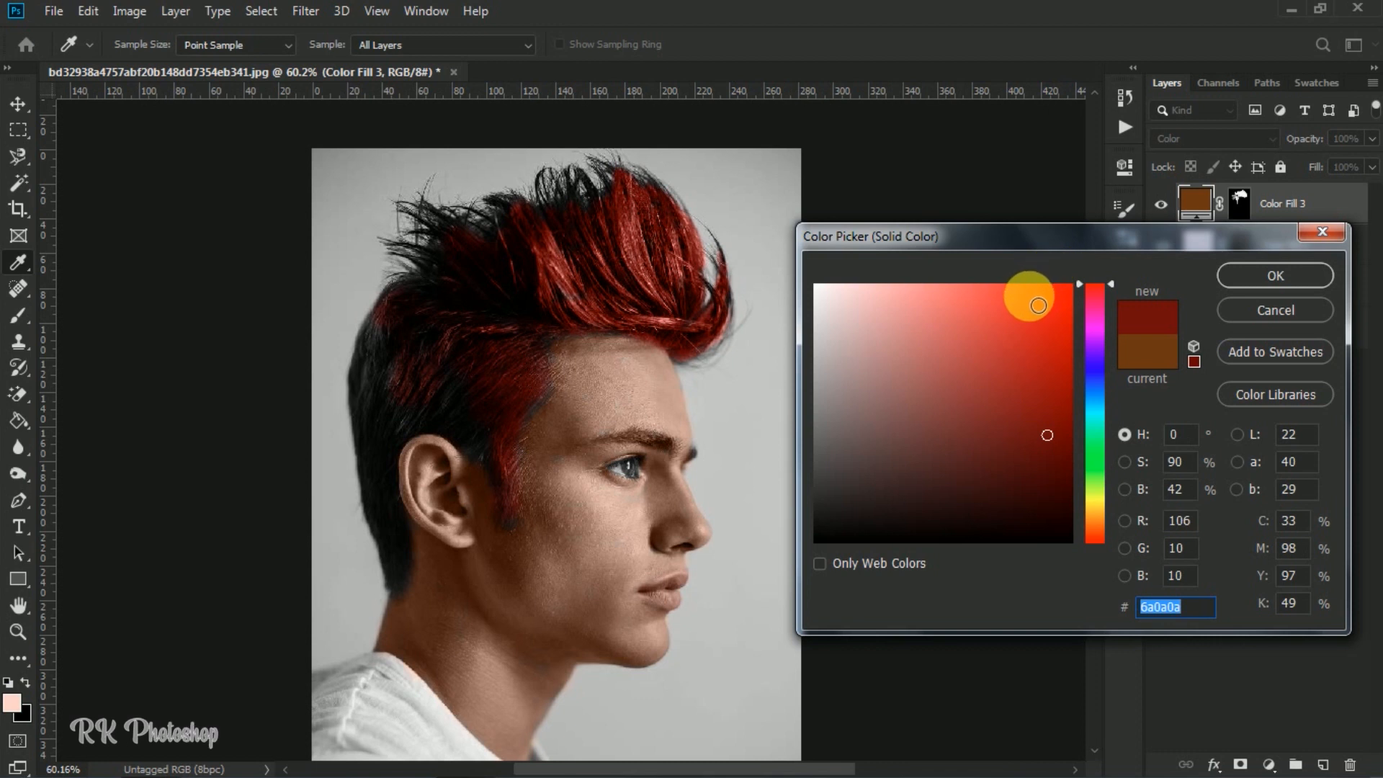
drag(1036, 366, 1040, 376)
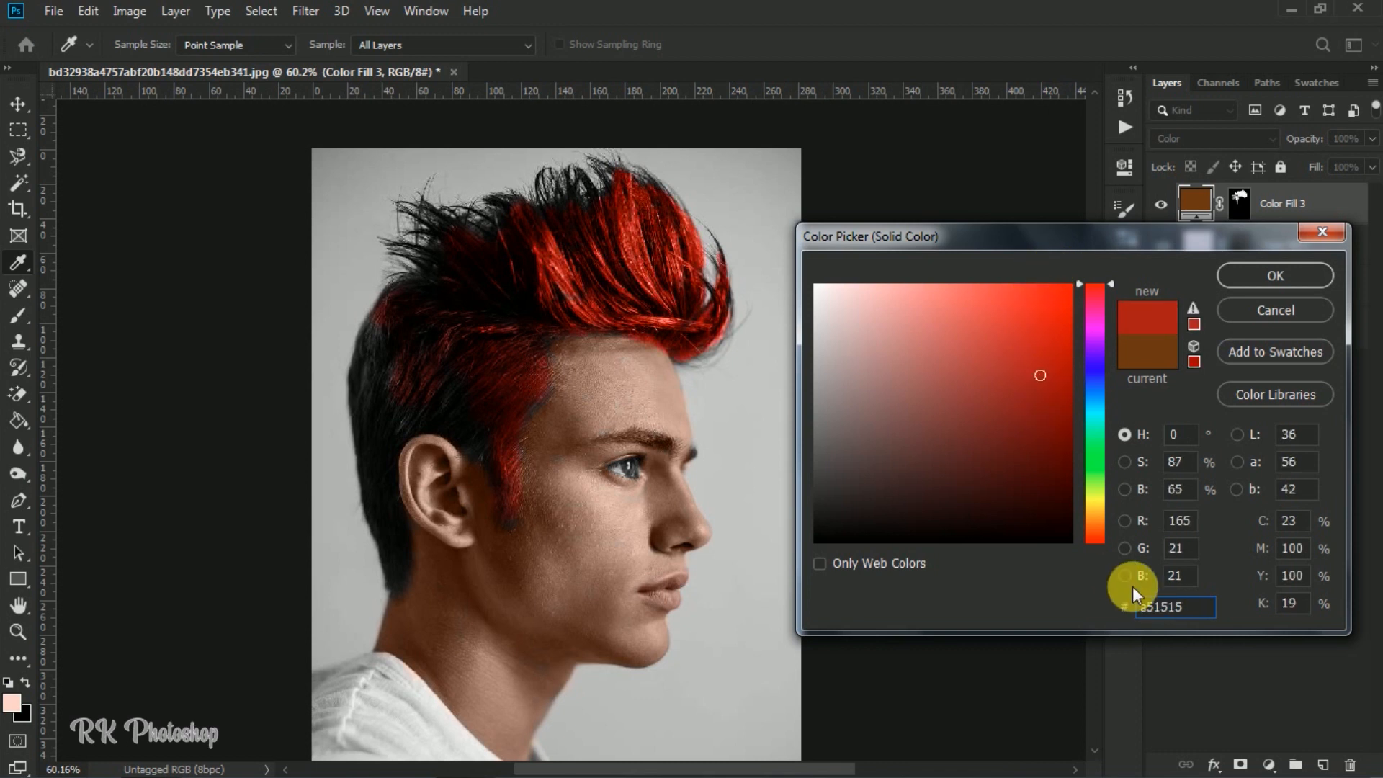
double_click(1192, 607)
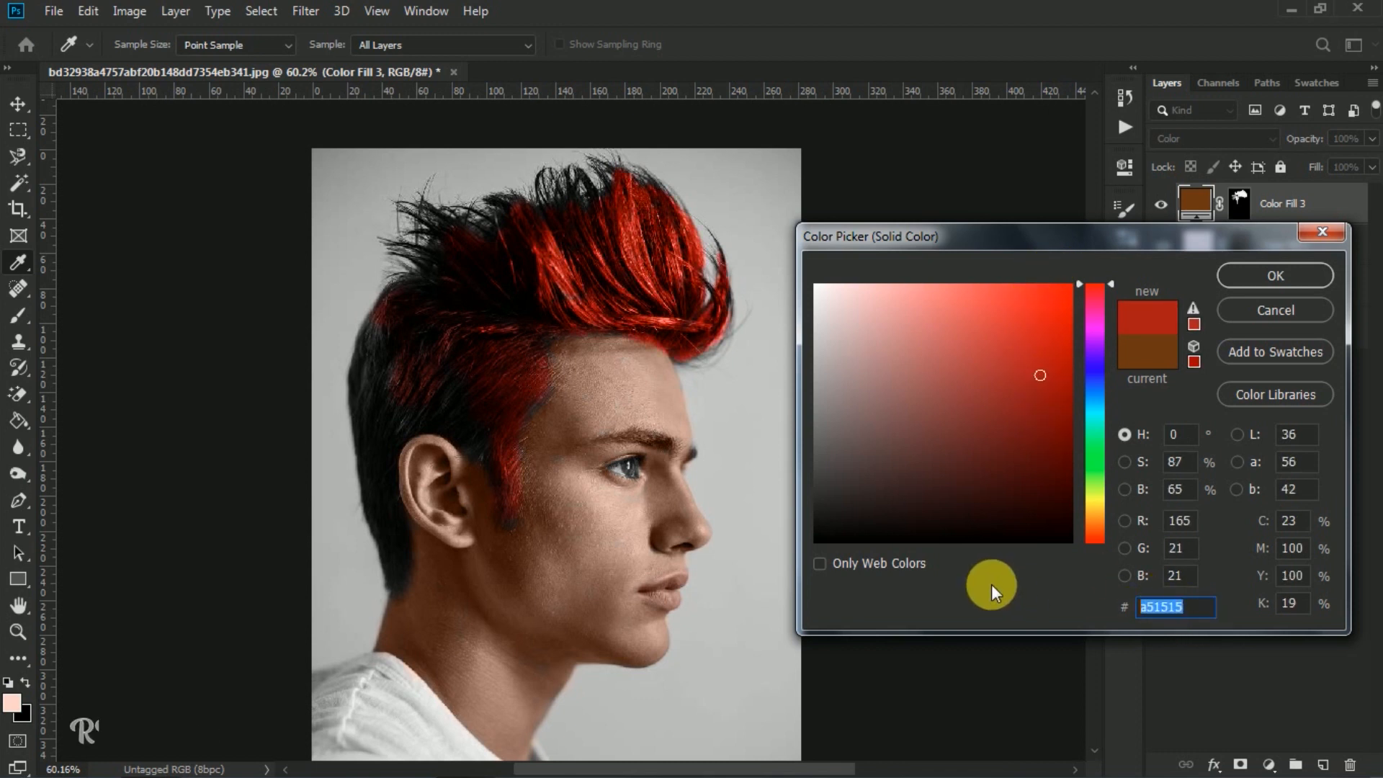
text(6a370a)
click(1281, 276)
Switch to the Move tool and deselect the layers.
click(18, 103)
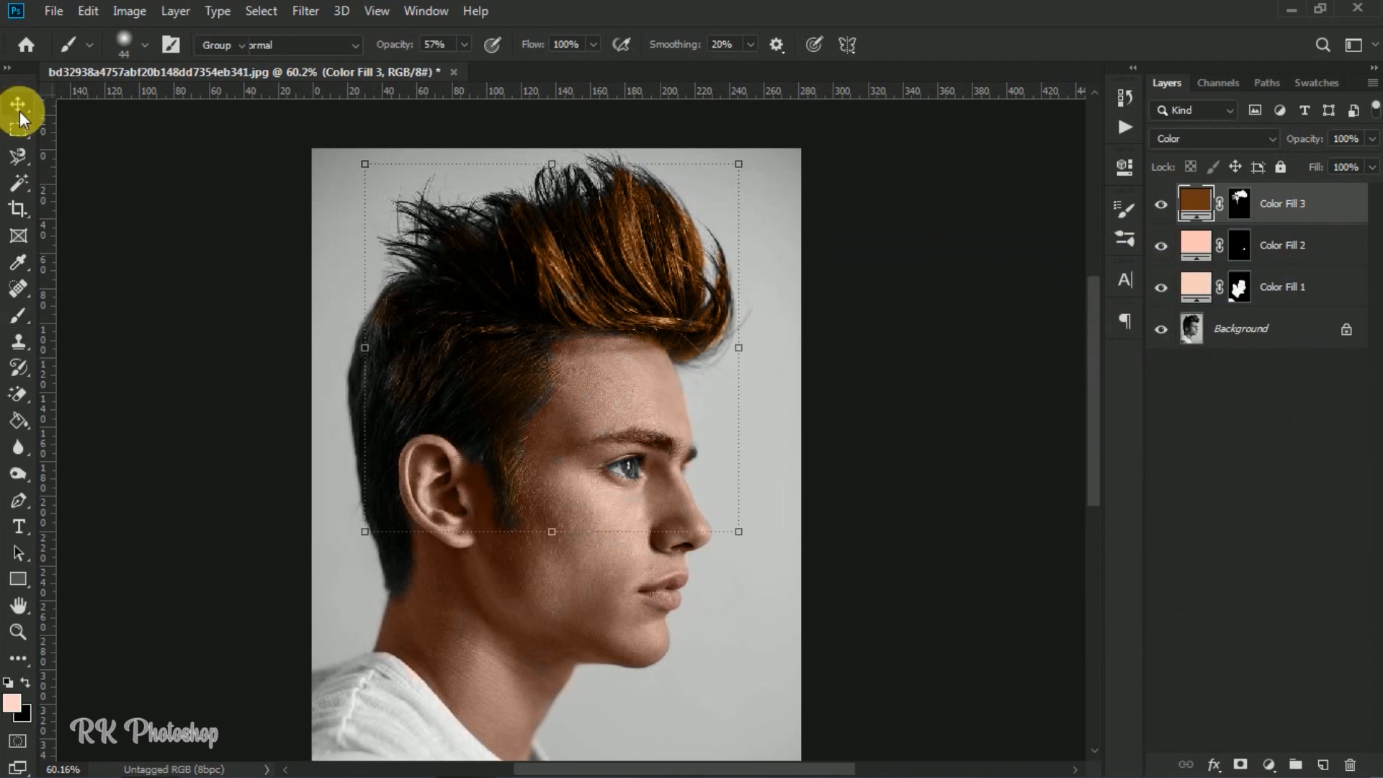
click(850, 387)
scroll(713, 429, down, 2)
scroll(645, 382, up, 3)
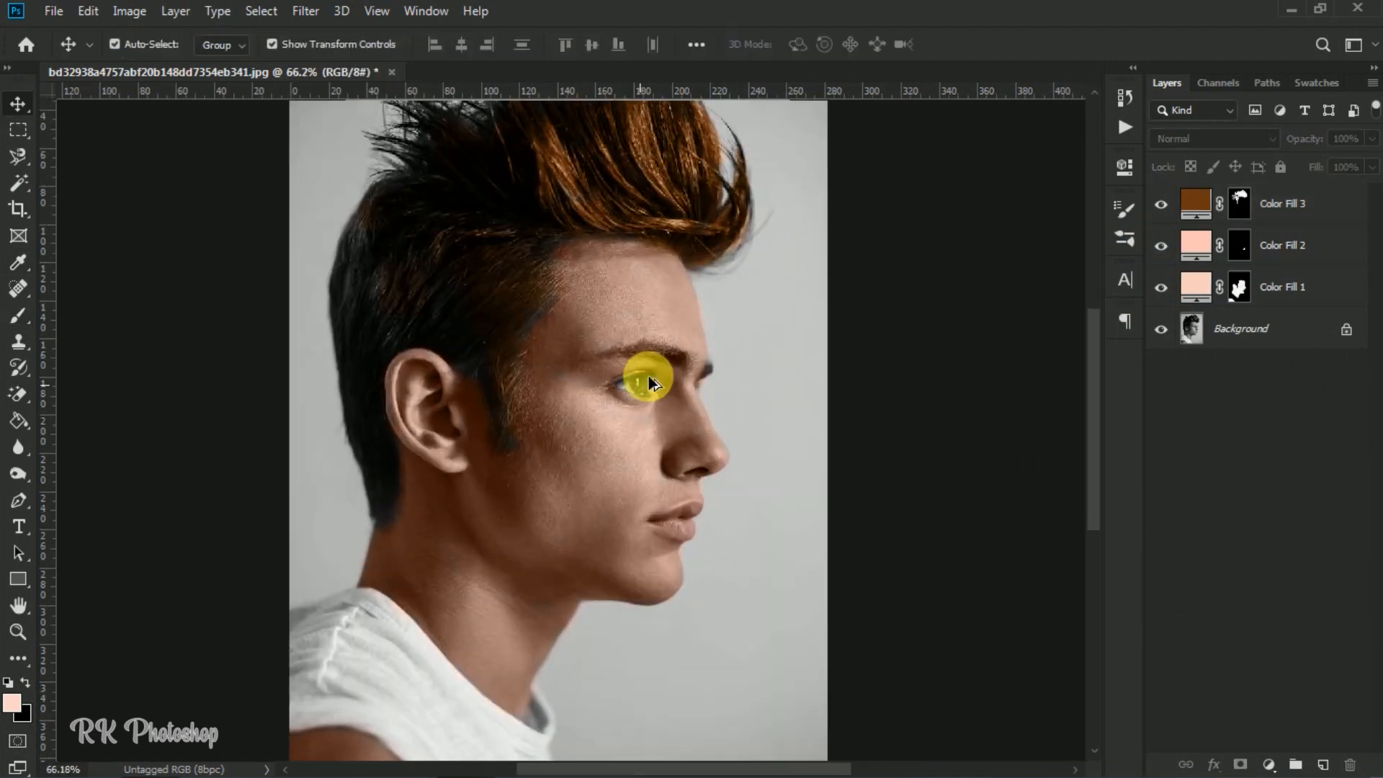
scroll(638, 385, up, 5)
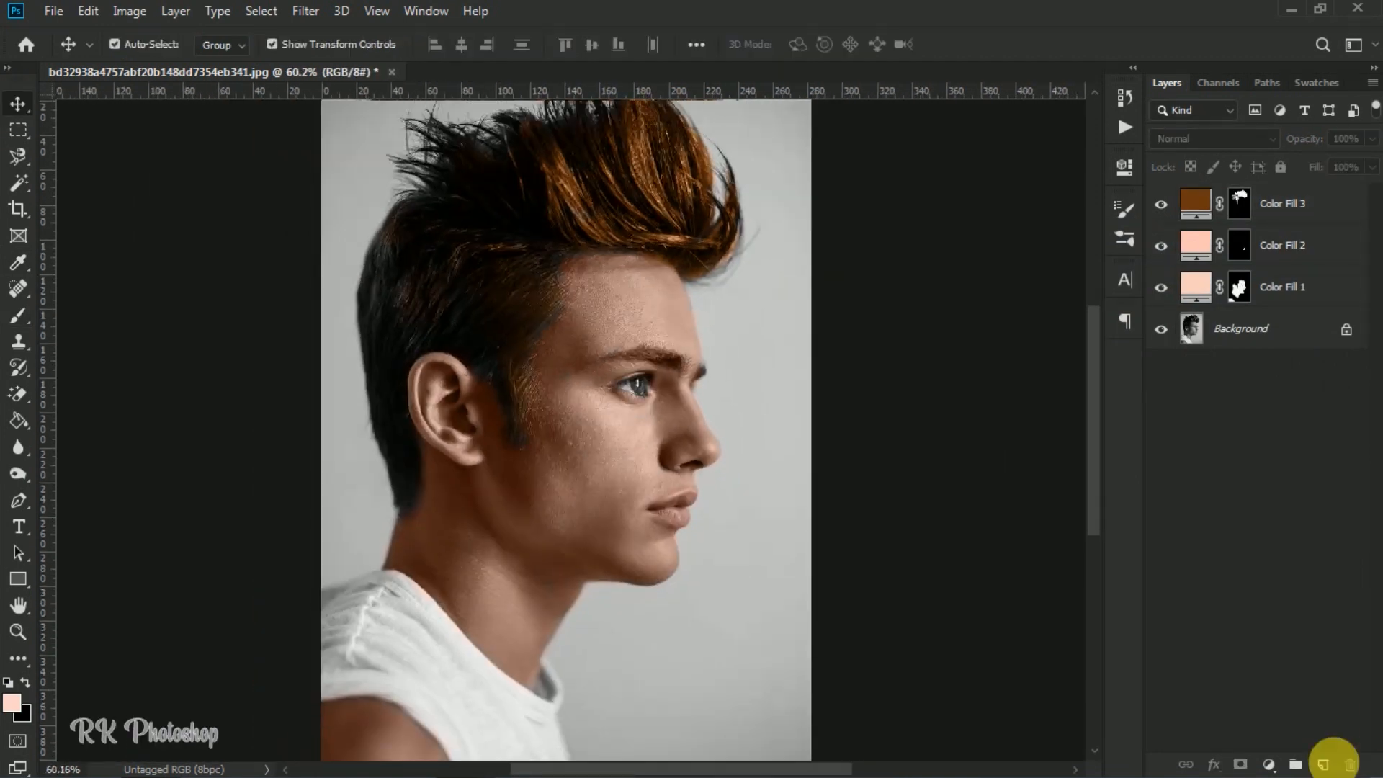
Add a Curves adjustment layer, pull the RGB curve's midpoint slightly down and compare the image with the layer hidden and shown.
click(1269, 765)
click(1253, 501)
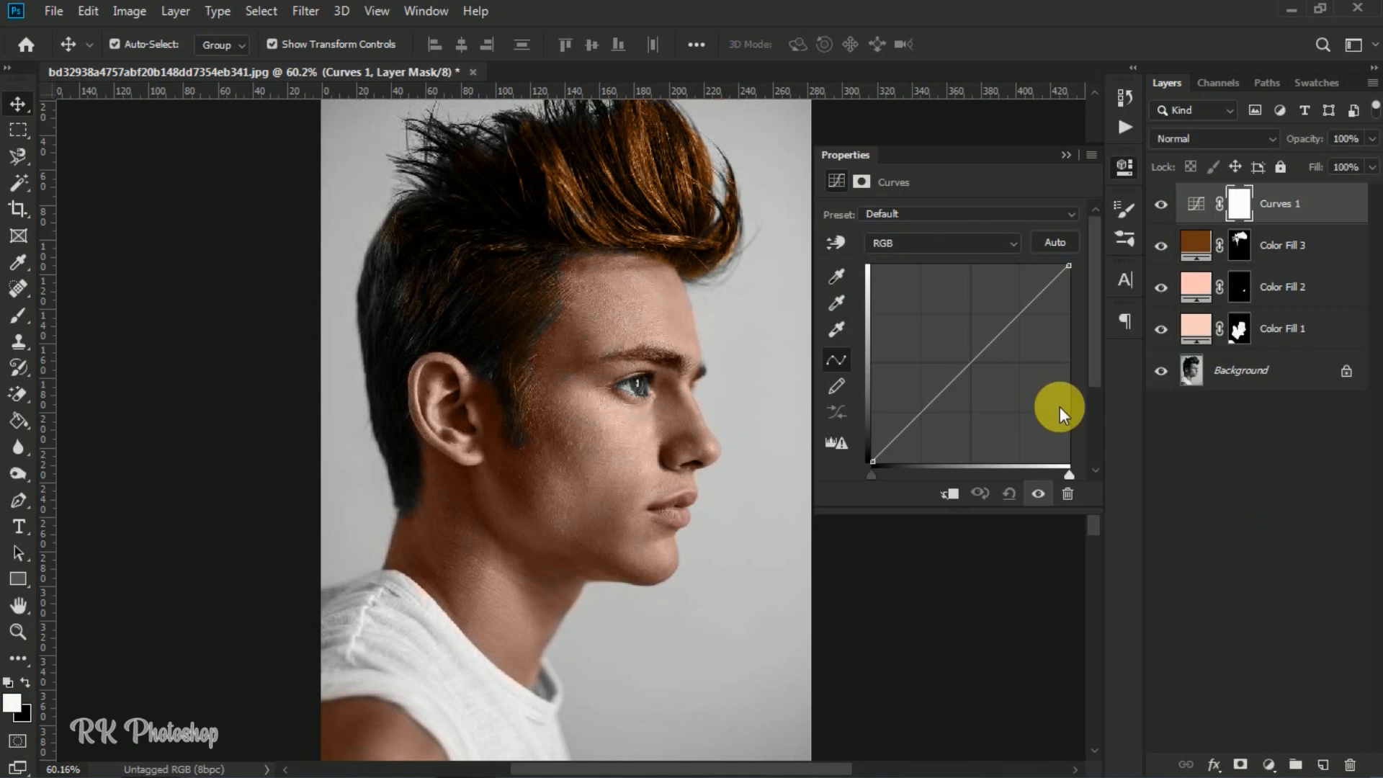
mouse_move(964, 368)
mouse_down()
mouse_move(967, 349)
mouse_move(986, 375)
mouse_up()
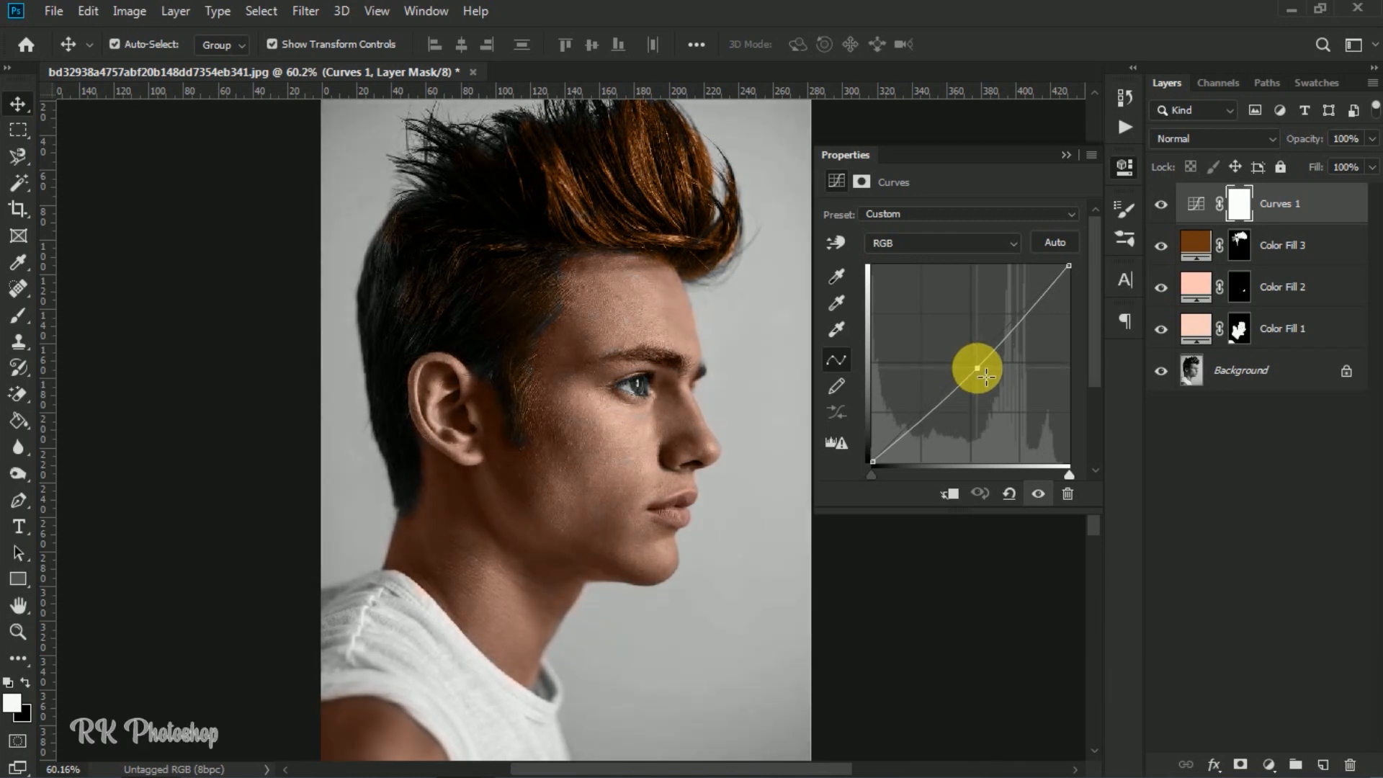
click(1062, 153)
click(1162, 206)
click(1163, 206)
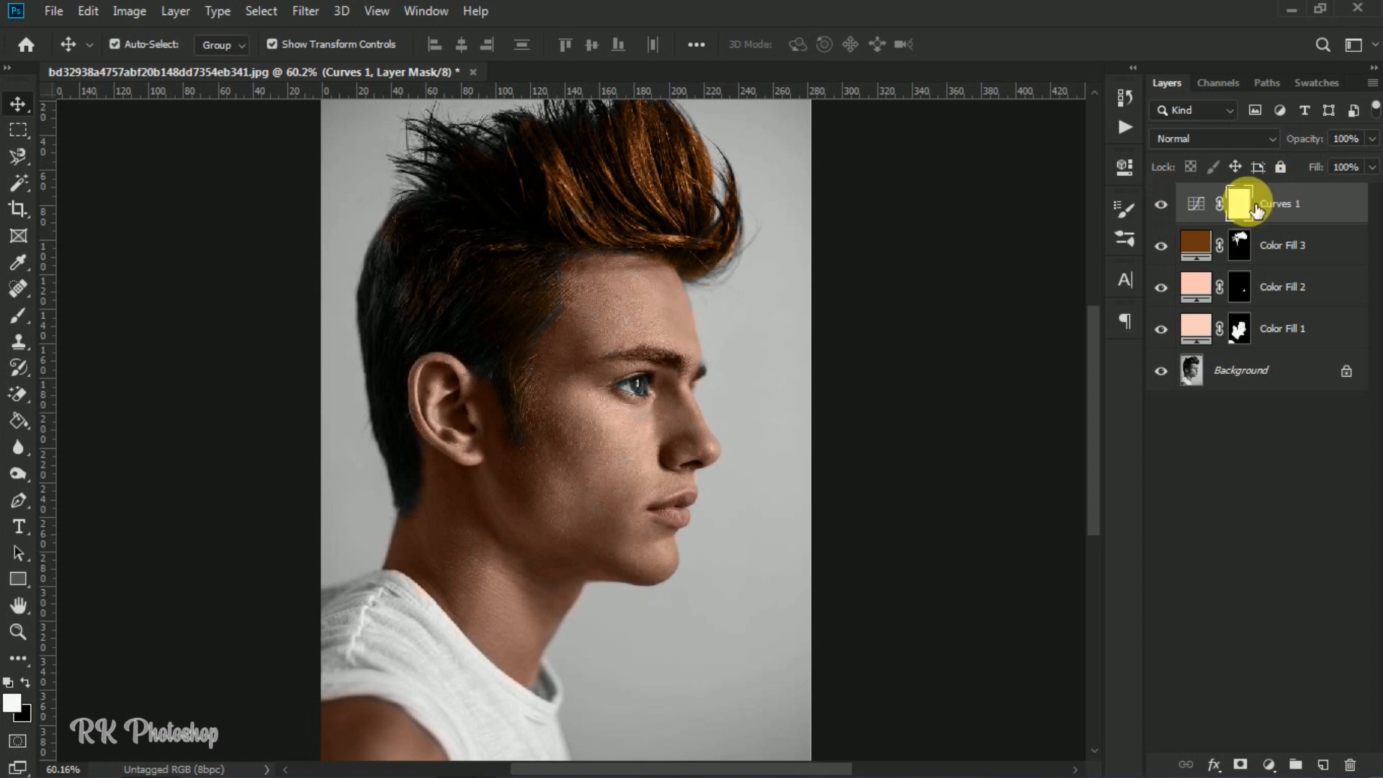
Invert the Curves 1 mask to black and paint white over the eye with a size 21 brush at 57% opacity.
key(ctrl+i)
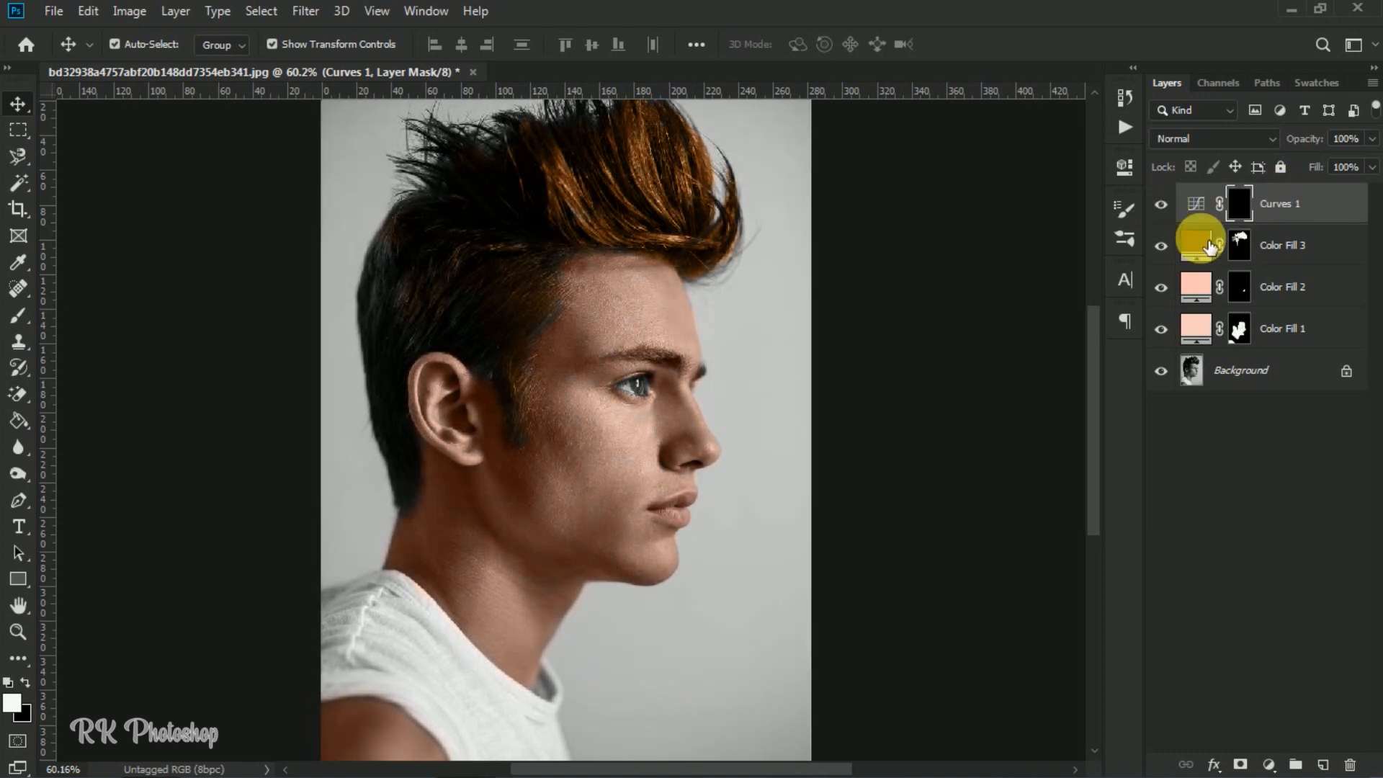
click(18, 314)
scroll(650, 420, up, 10)
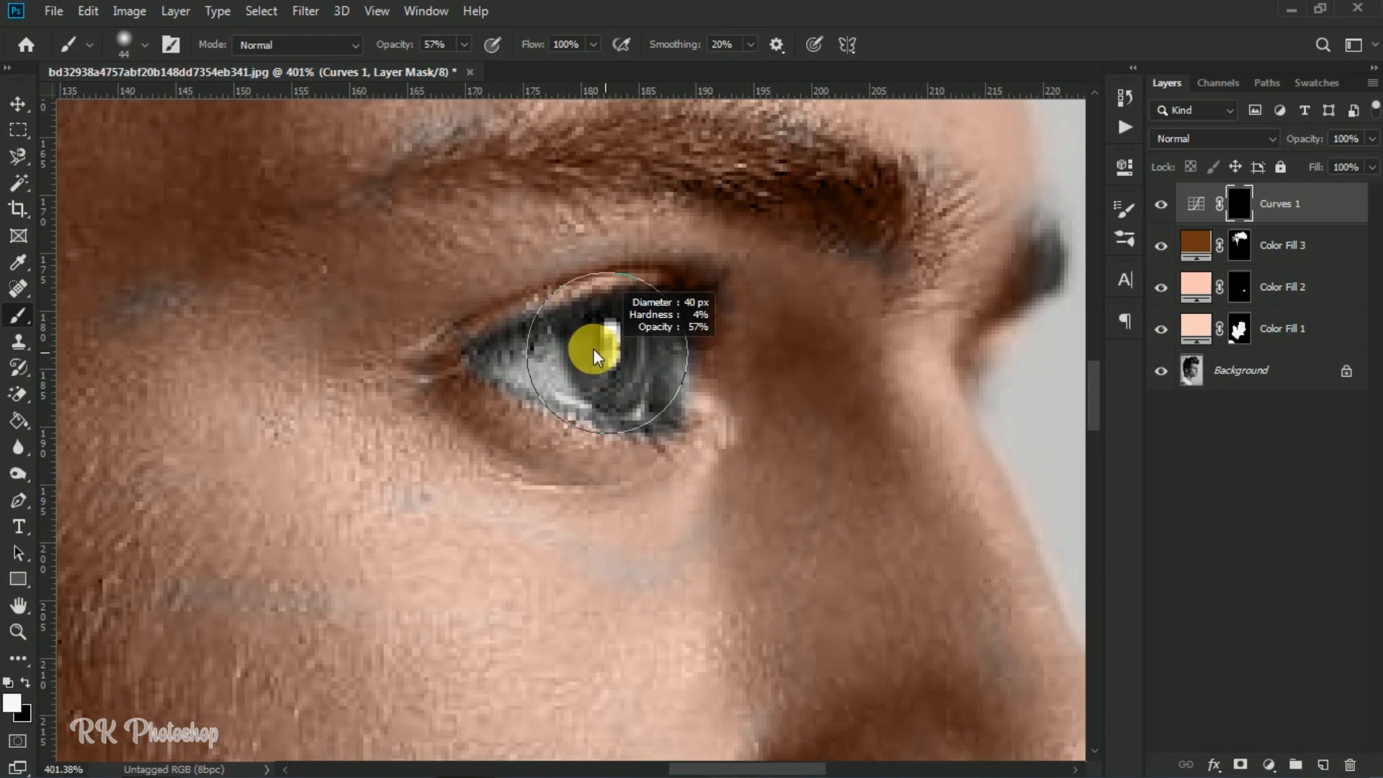
mouse_move(594, 351)
mouse_down()
mouse_move(530, 365)
mouse_move(617, 370)
mouse_move(638, 344)
mouse_move(621, 380)
mouse_move(557, 372)
mouse_move(620, 379)
mouse_up()
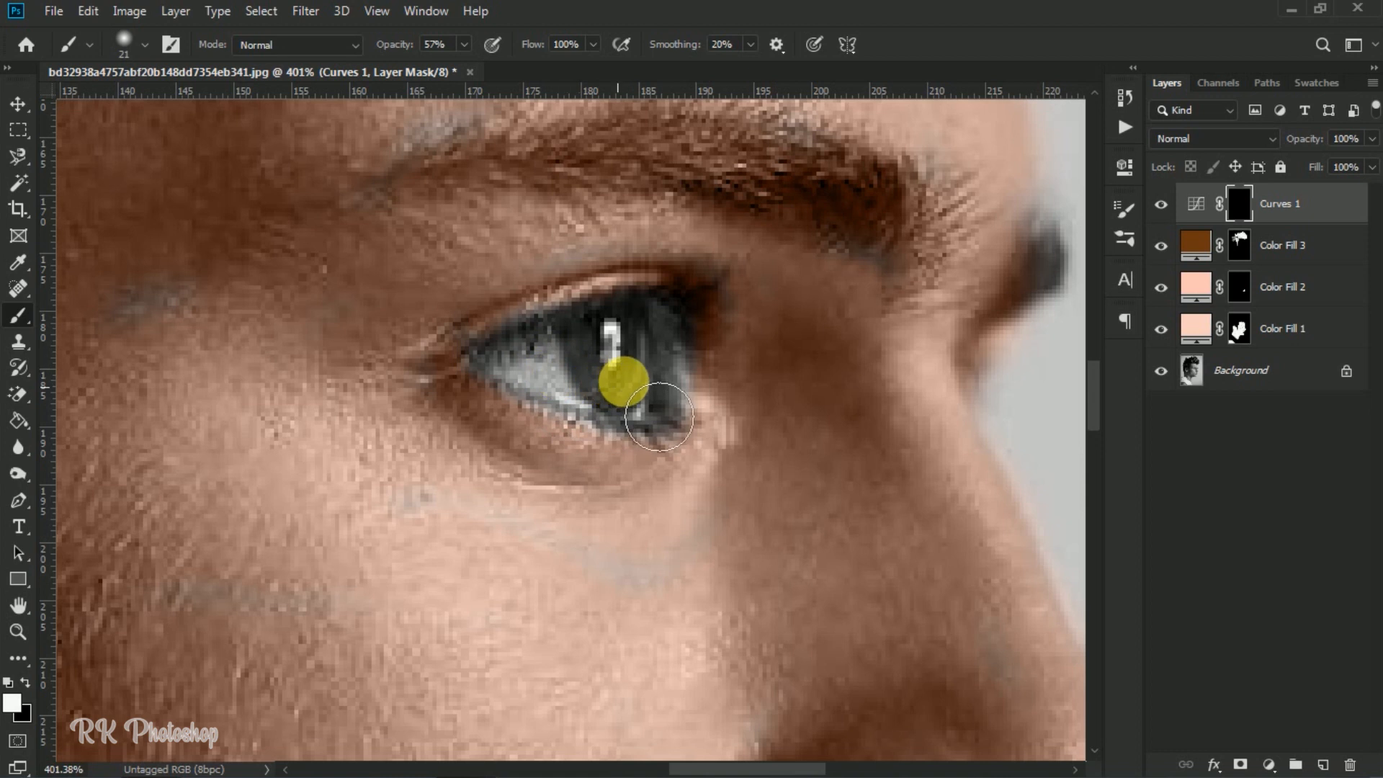
Paint white on the Color Fill 1 mask along the front edge of the eye with a size 7 brush.
click(1239, 329)
scroll(567, 335, up, 5)
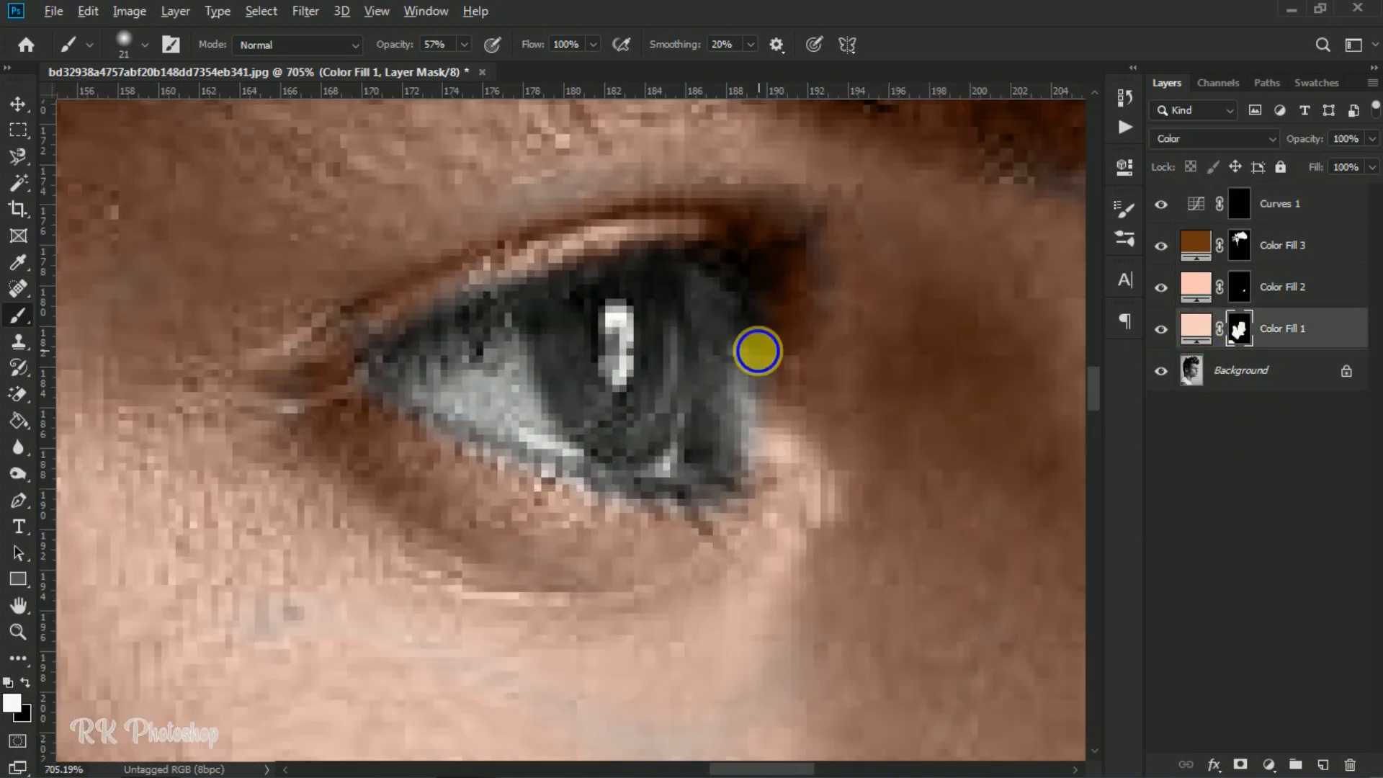
drag(758, 350, 706, 360)
mouse_move(742, 305)
mouse_down()
mouse_move(741, 365)
mouse_move(759, 382)
mouse_move(749, 487)
mouse_move(748, 330)
mouse_move(713, 488)
mouse_move(735, 436)
mouse_up()
scroll(786, 396, down, 5)
scroll(793, 407, down, 8)
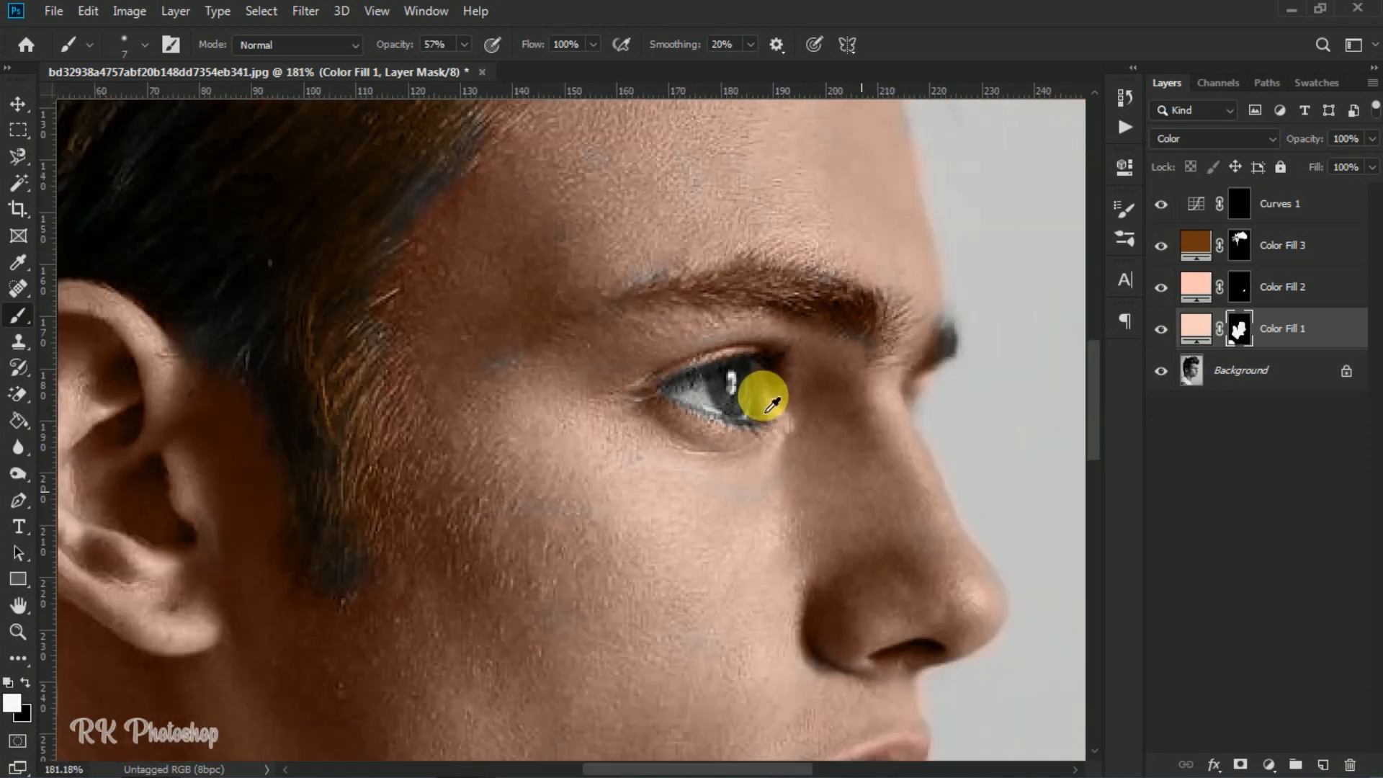
scroll(677, 411, down, 3)
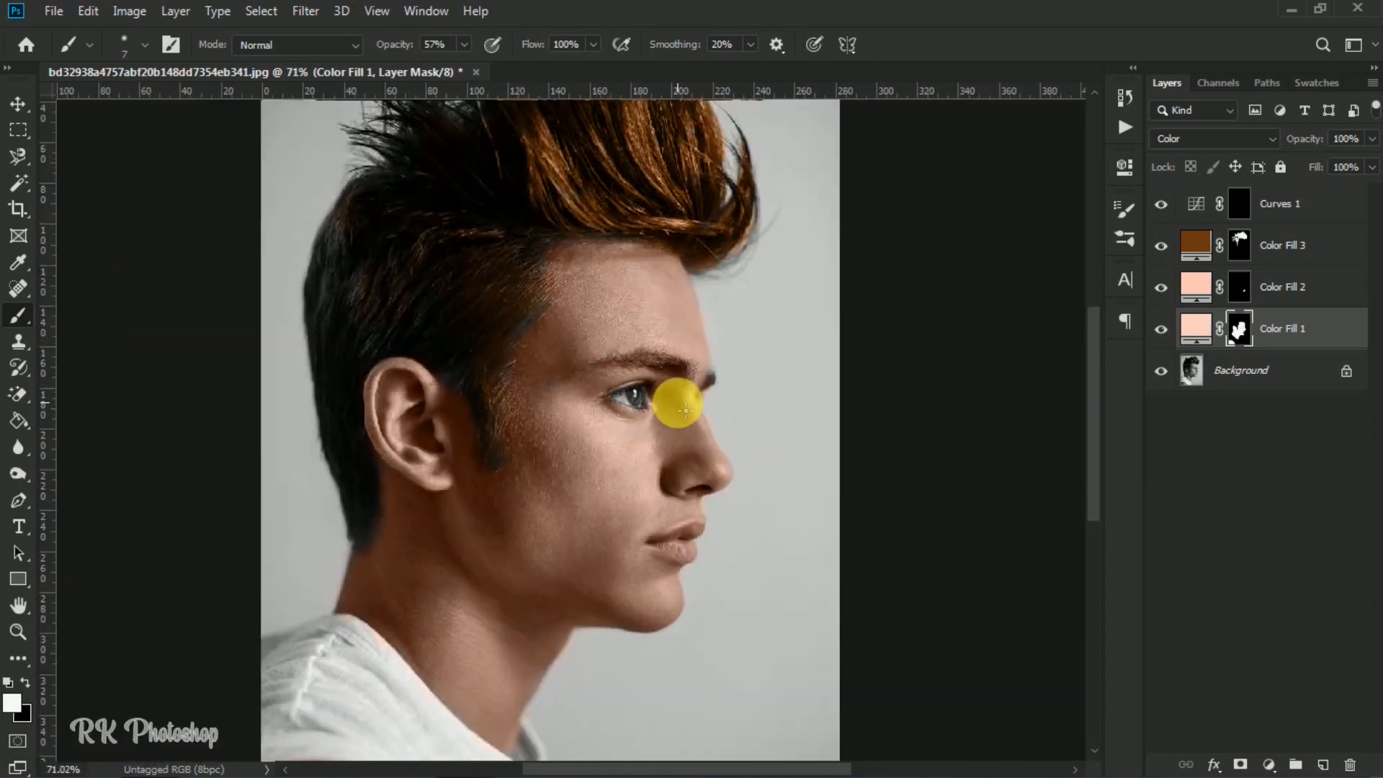
Add a Brightness/Contrast adjustment layer above Curves 1 with the contrast set to 50.
click(18, 104)
scroll(569, 302, down, 1)
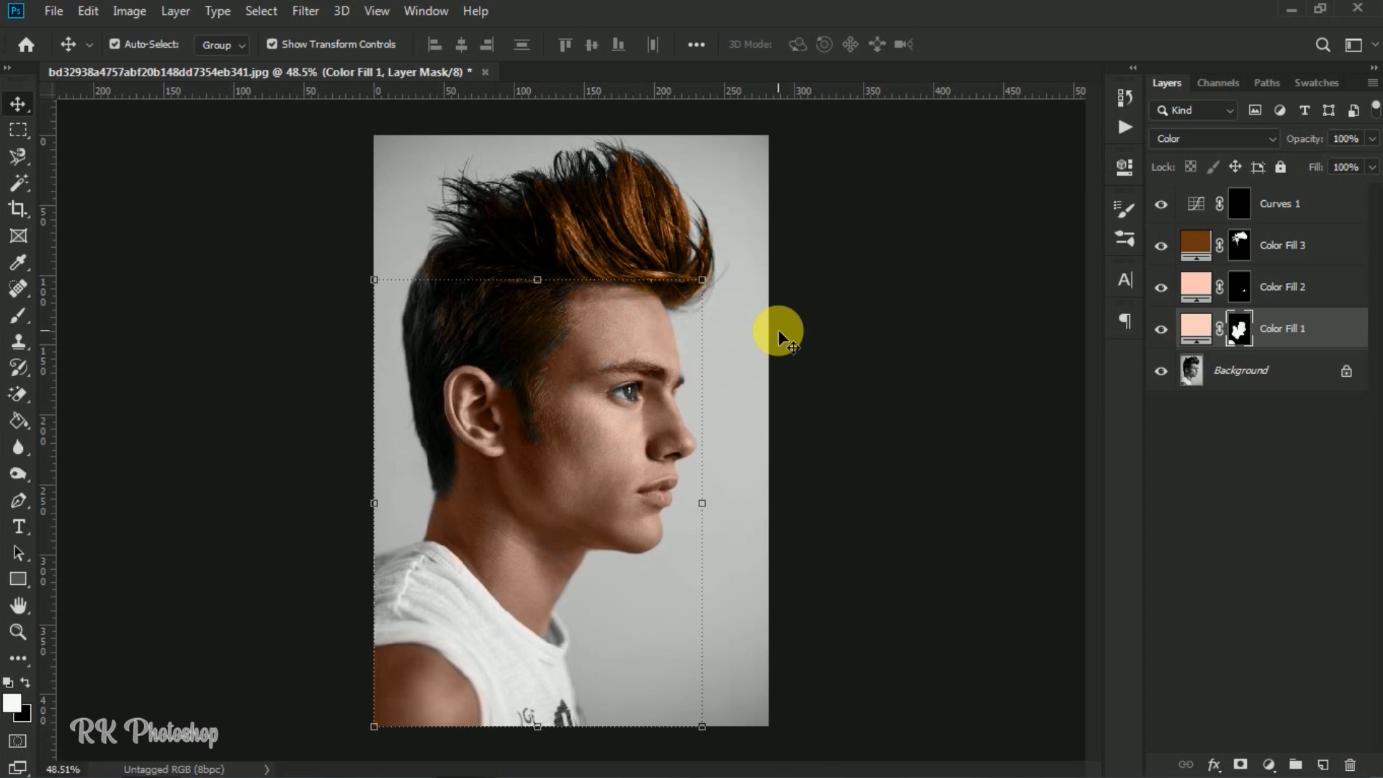
click(1290, 205)
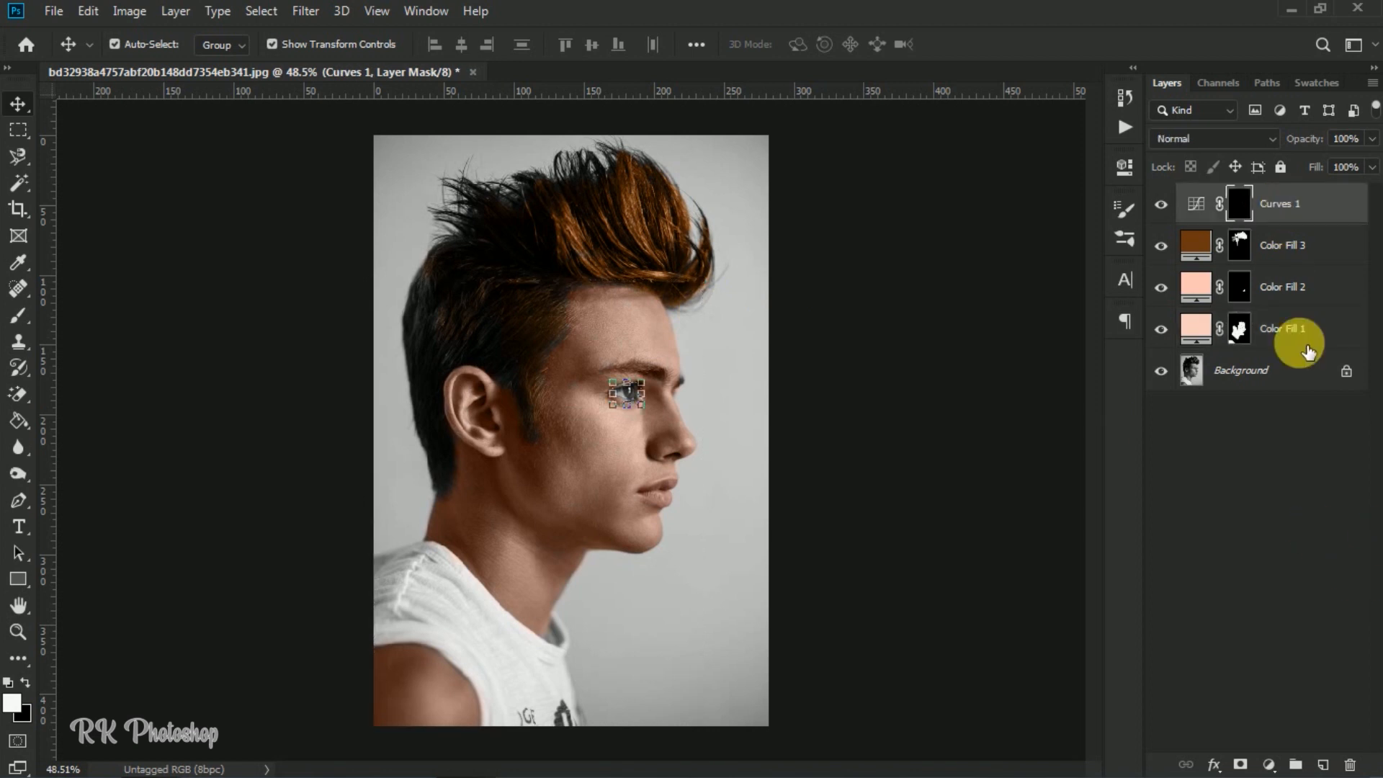
click(1269, 765)
click(1302, 463)
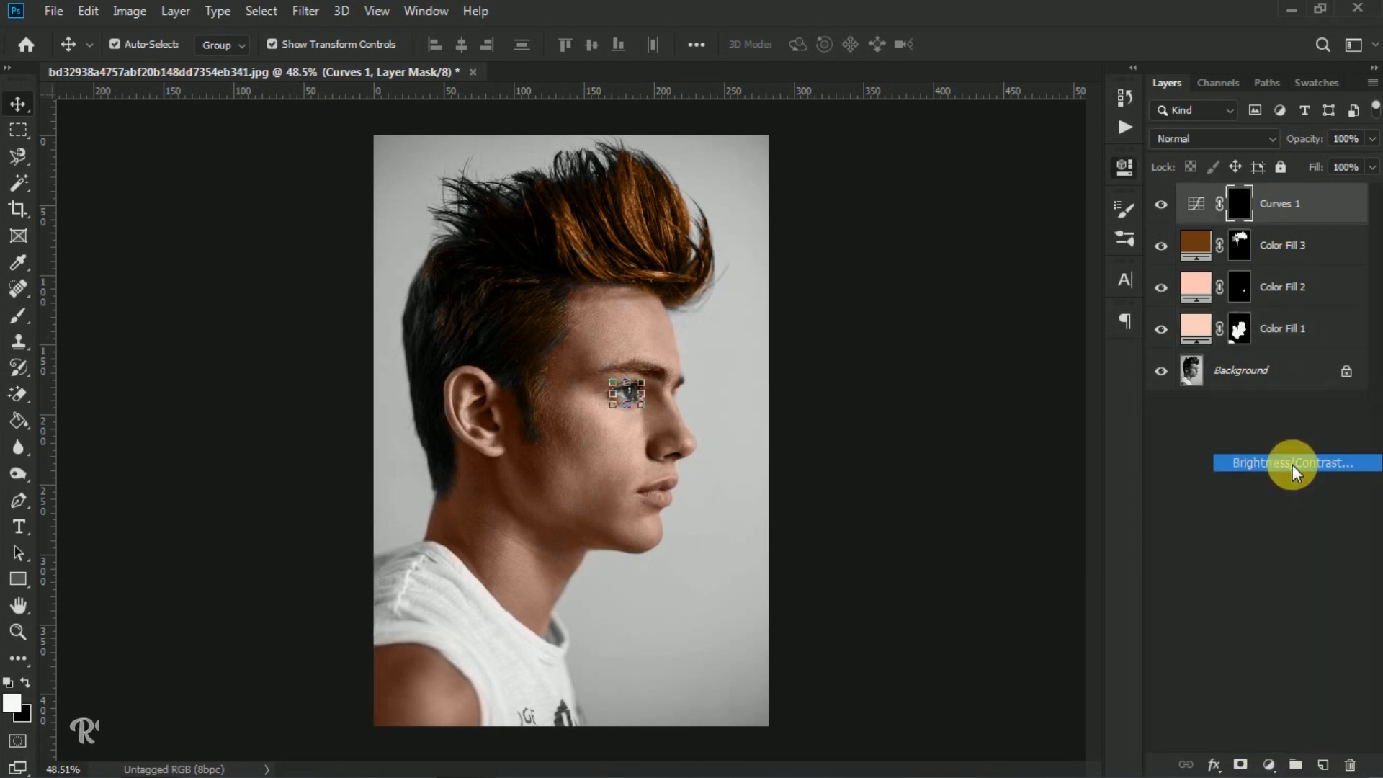
drag(953, 310, 989, 310)
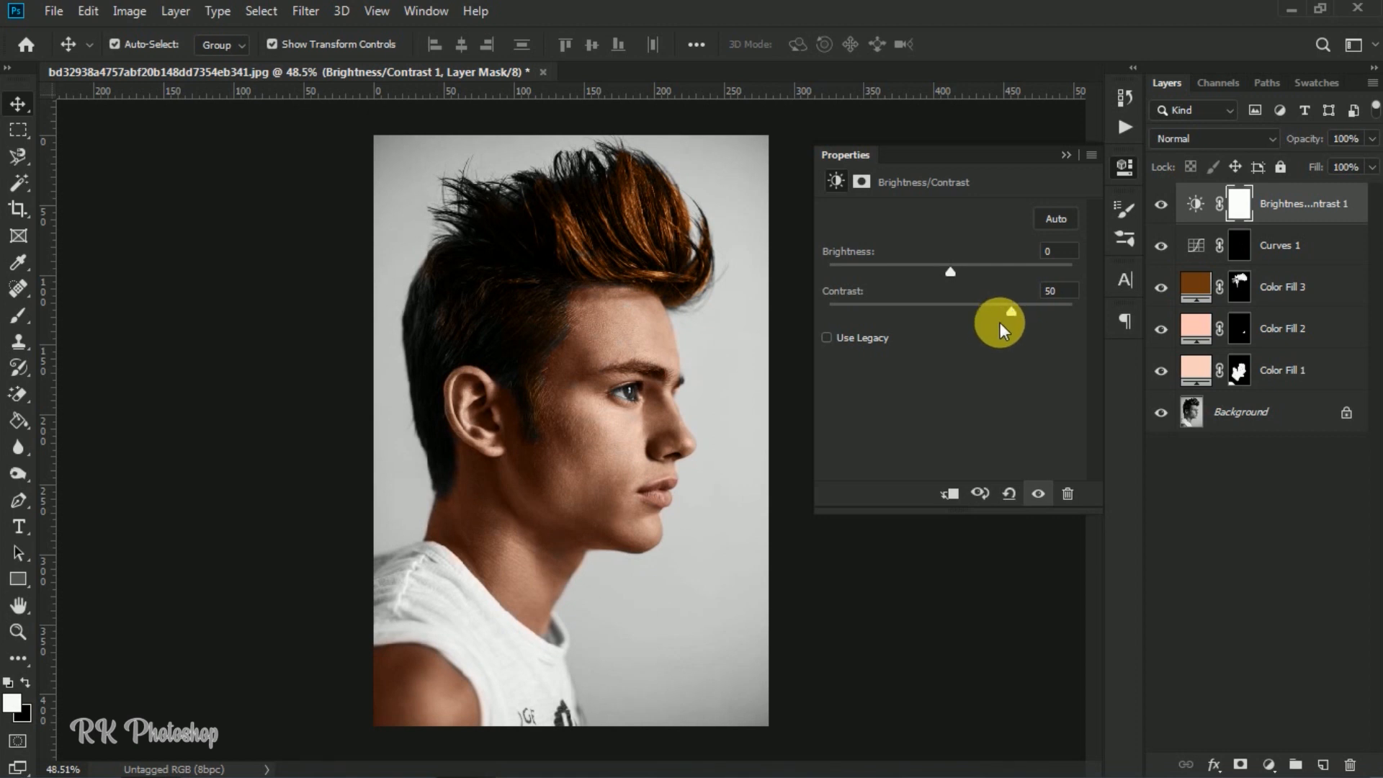
click(1064, 157)
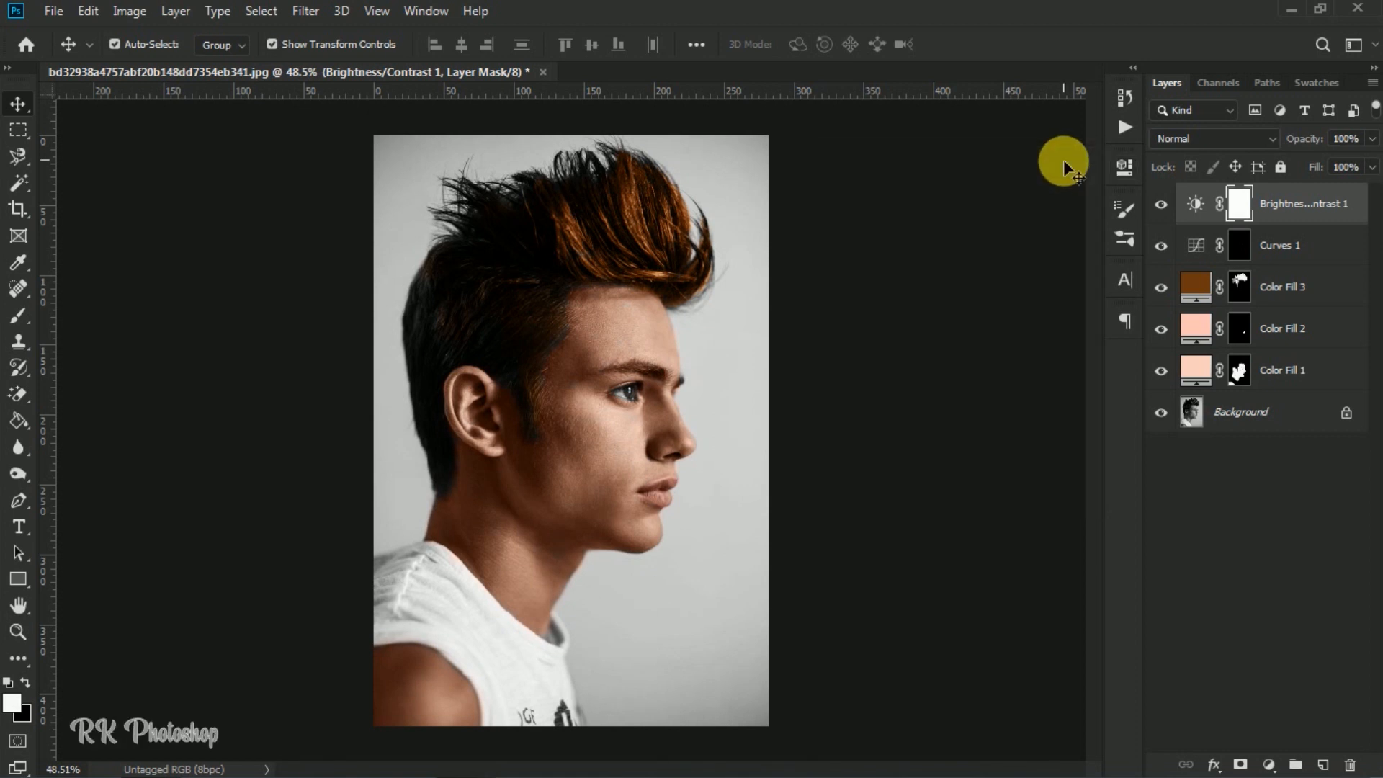
Add a Selective Color adjustment layer and set the Reds to Cyan -12, Yellow +12 and Black about -15.
click(1272, 760)
click(1259, 744)
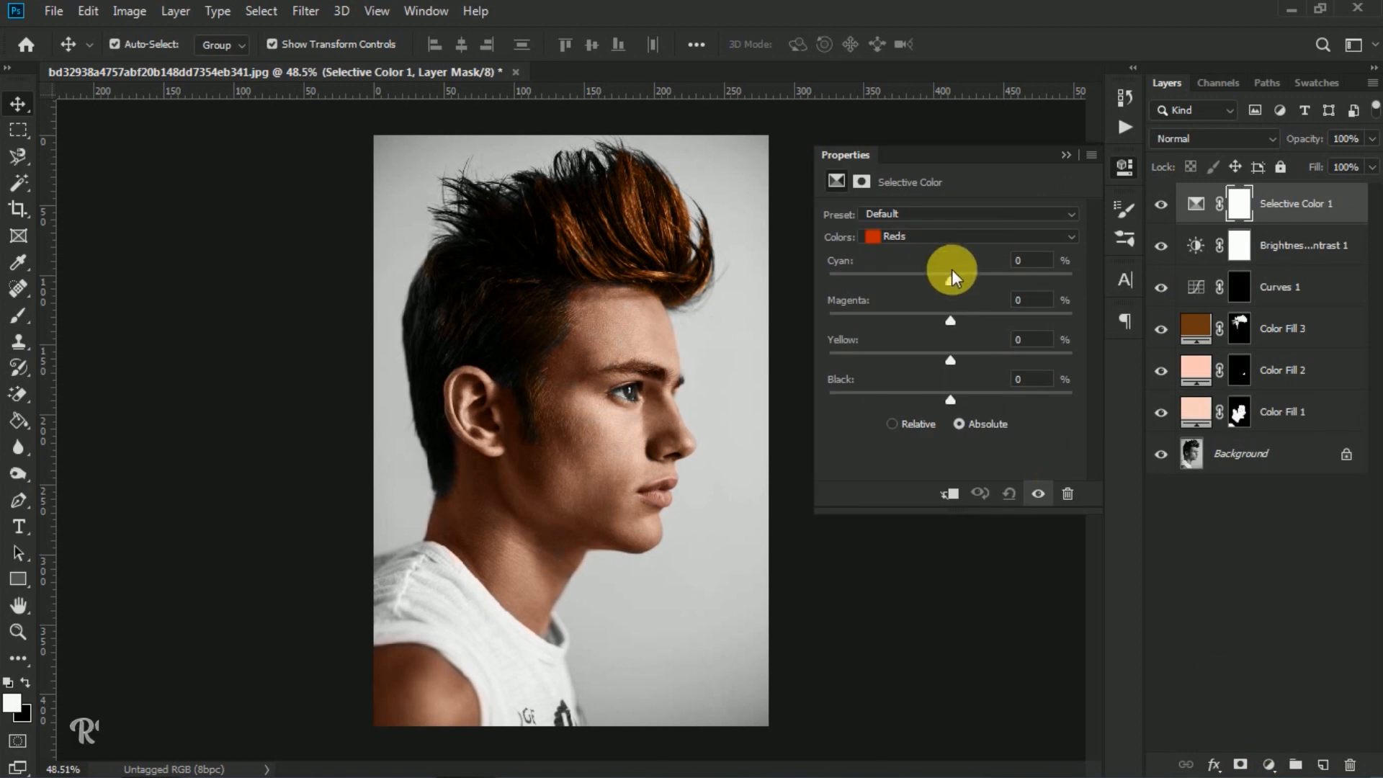
mouse_move(950, 275)
mouse_down()
mouse_move(909, 275)
mouse_move(982, 274)
mouse_move(936, 266)
mouse_up()
drag(944, 362, 929, 396)
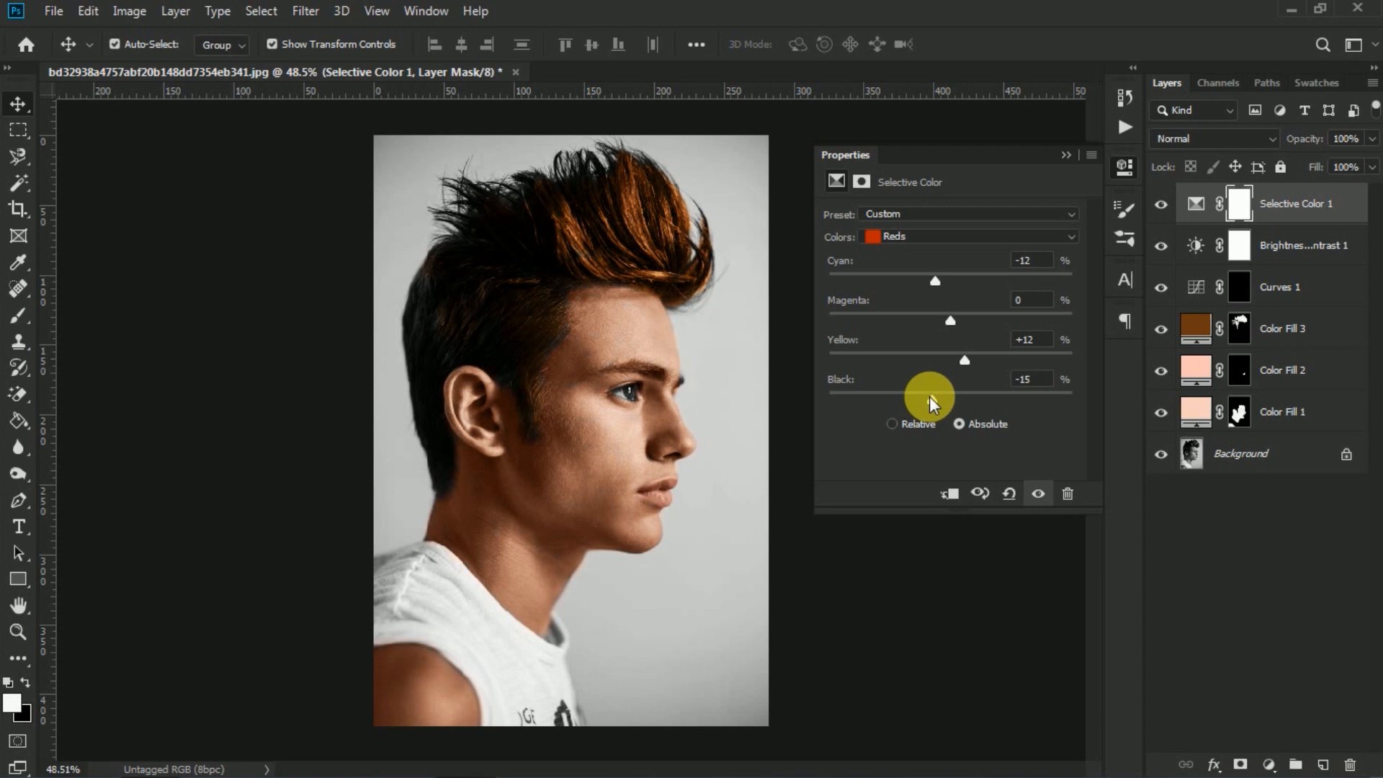
Adjust the Neutrals in Selective Color 1 to Cyan -1, Magenta +3 and Black -2.
click(924, 235)
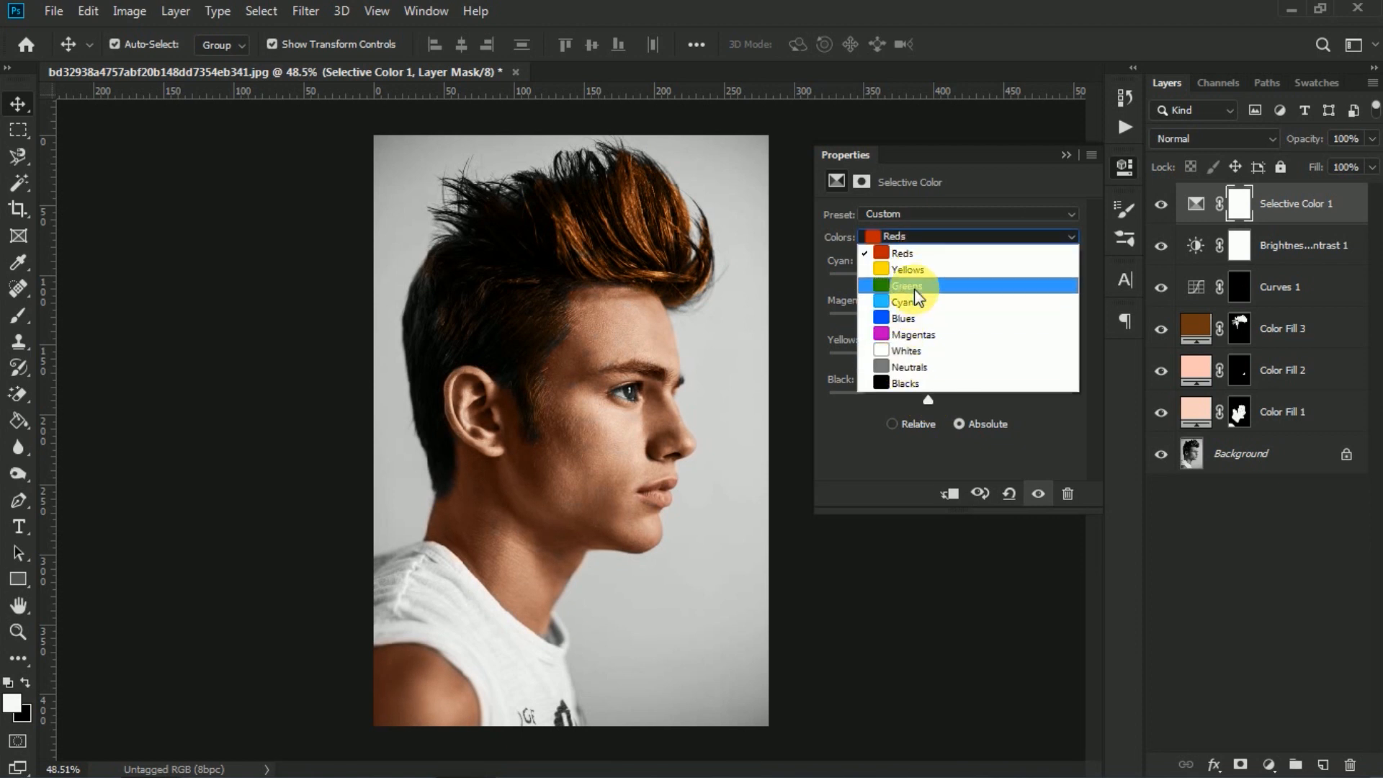
click(909, 366)
drag(946, 282, 945, 318)
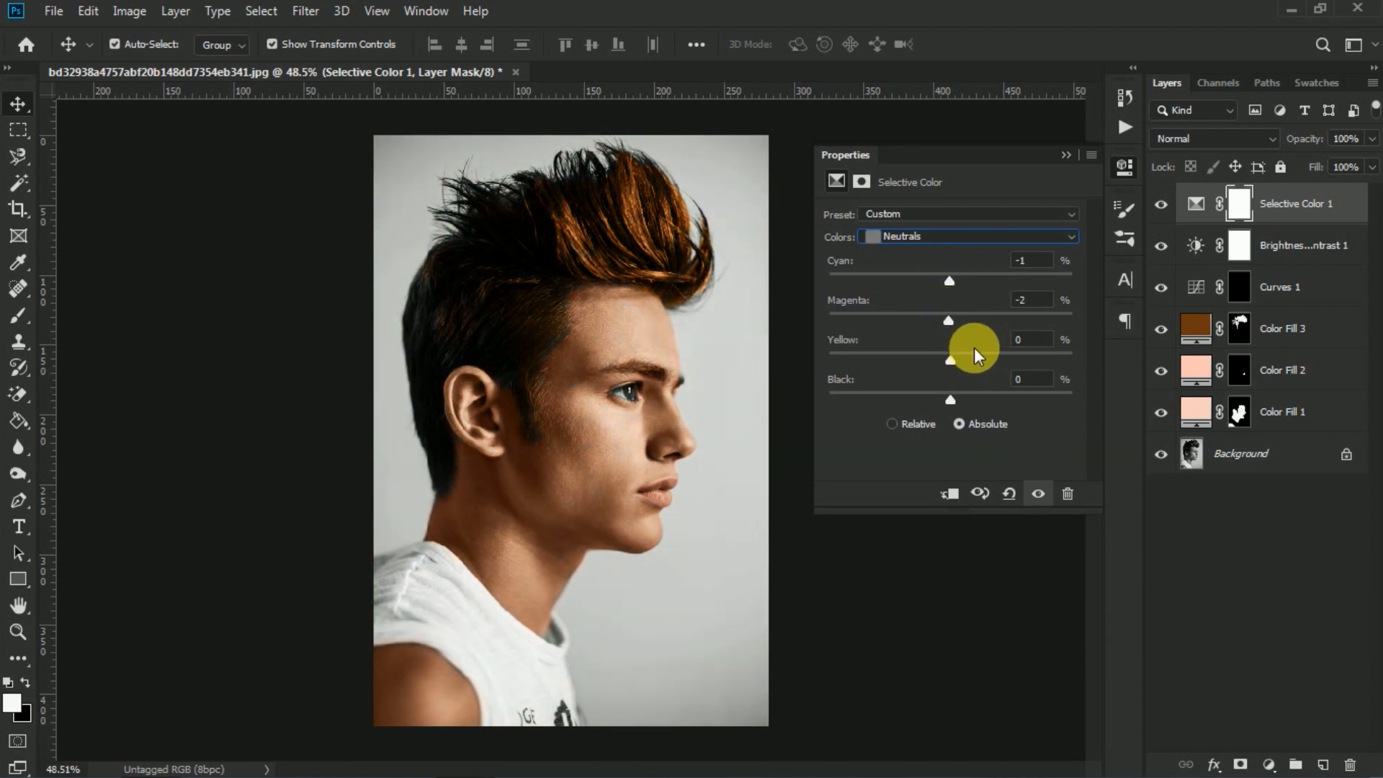
click(1030, 299)
text(0)
key(Up)
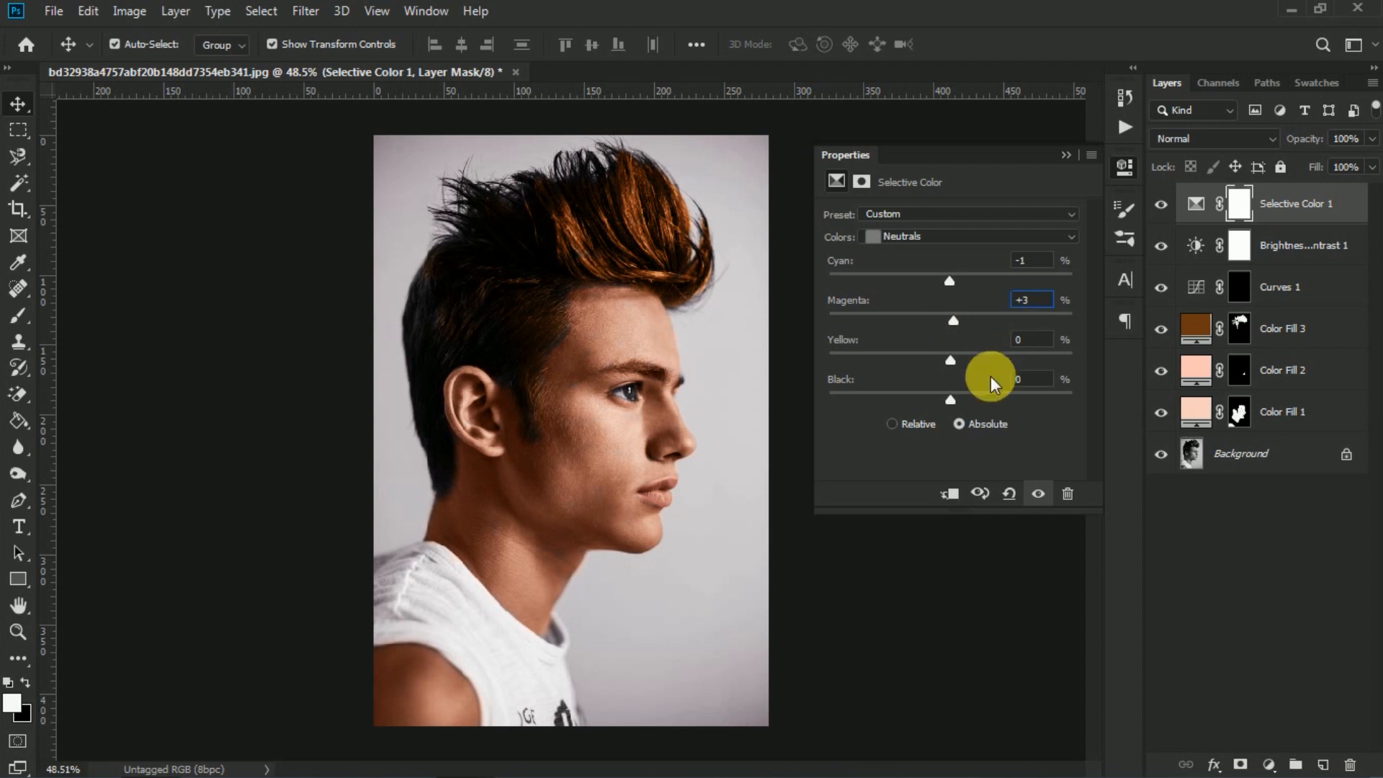
drag(951, 391, 948, 399)
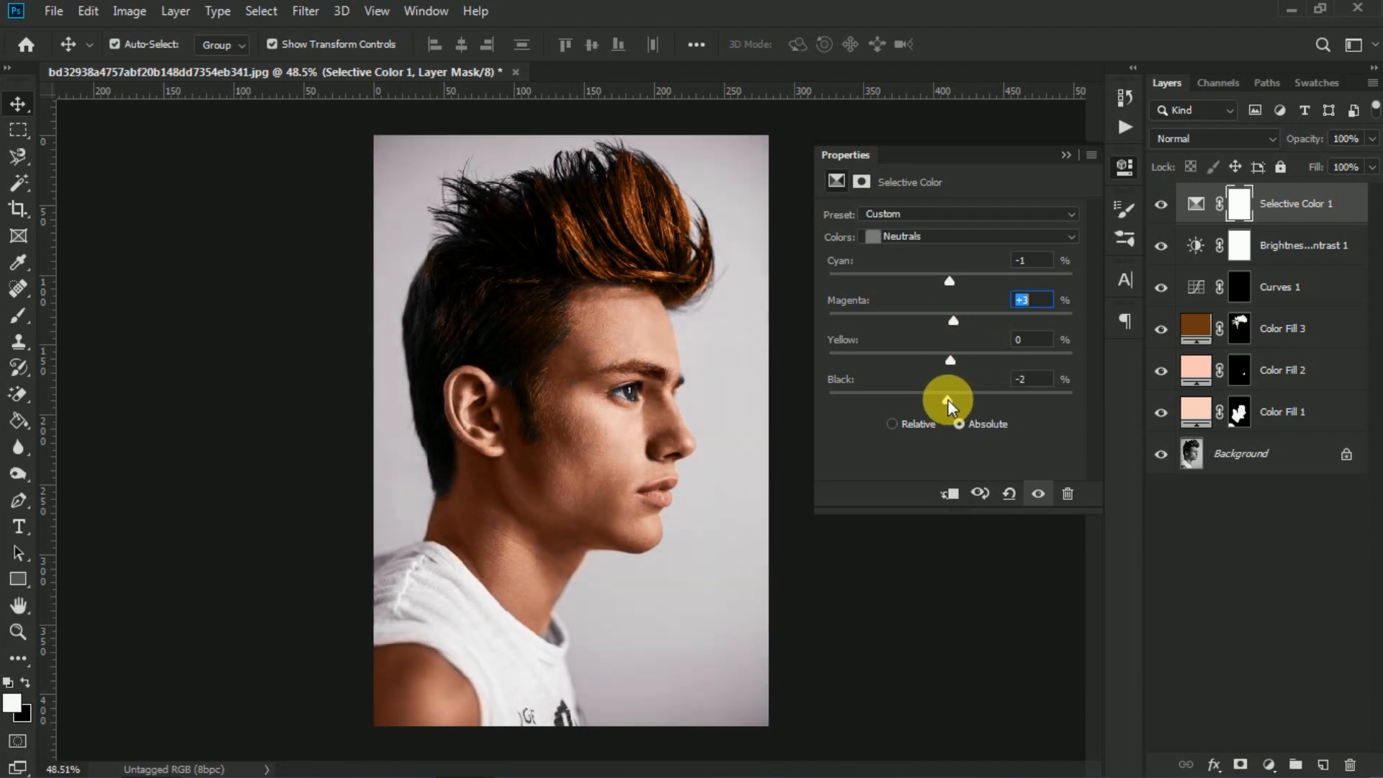
Adjust the Blacks in Selective Color 1 to Cyan +7, Magenta +3, Yellow +9 and Black +3.
click(914, 237)
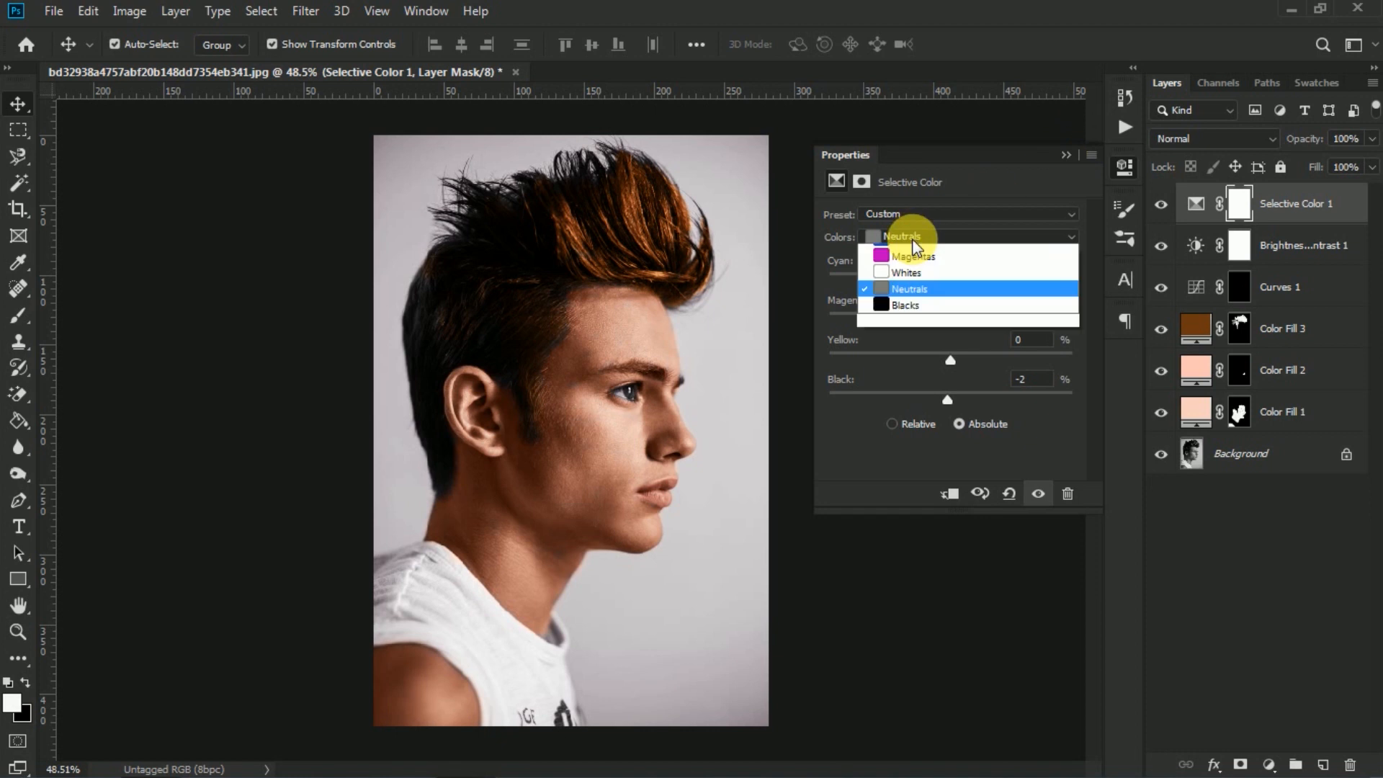
click(904, 384)
drag(953, 280, 958, 397)
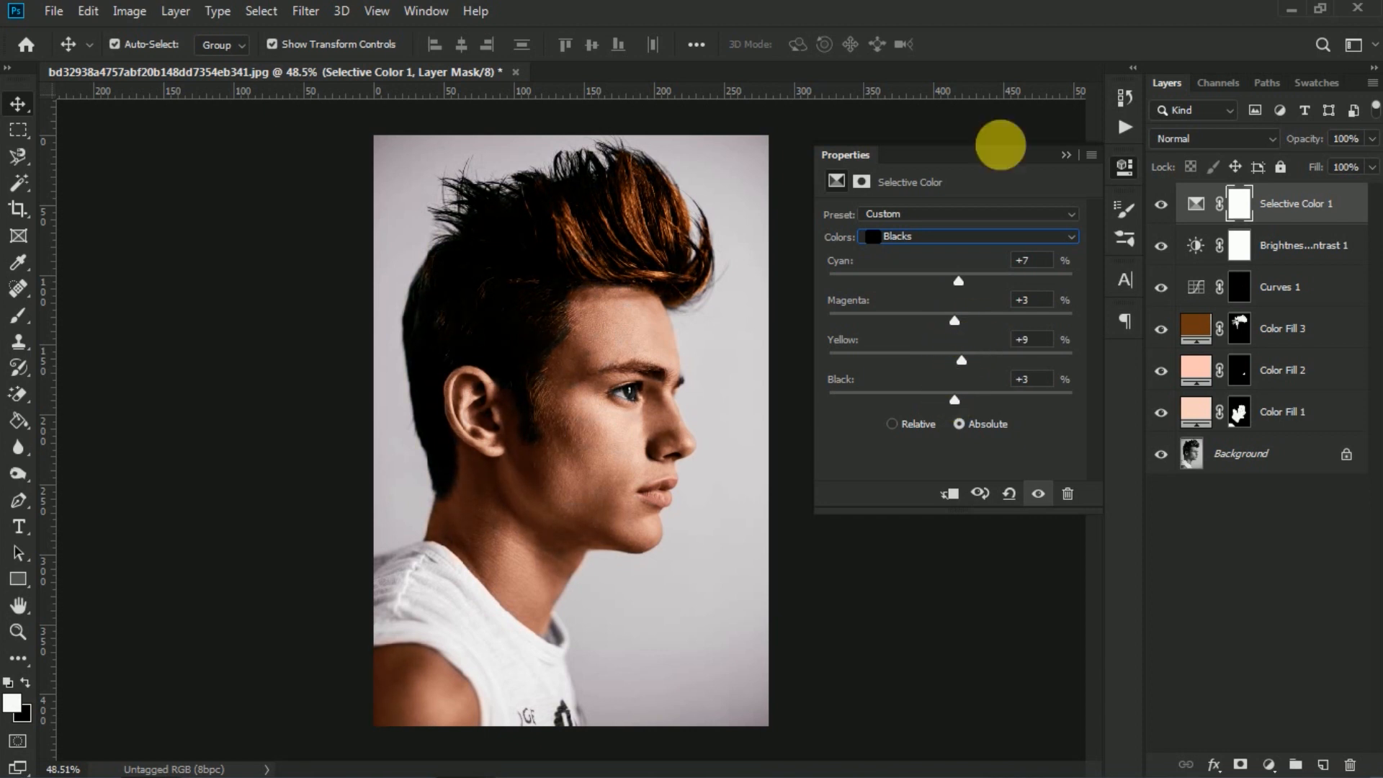
click(1065, 154)
Group all fill and adjustment layers from Selective Color 1 down to Color Fill 1.
click(1321, 209)
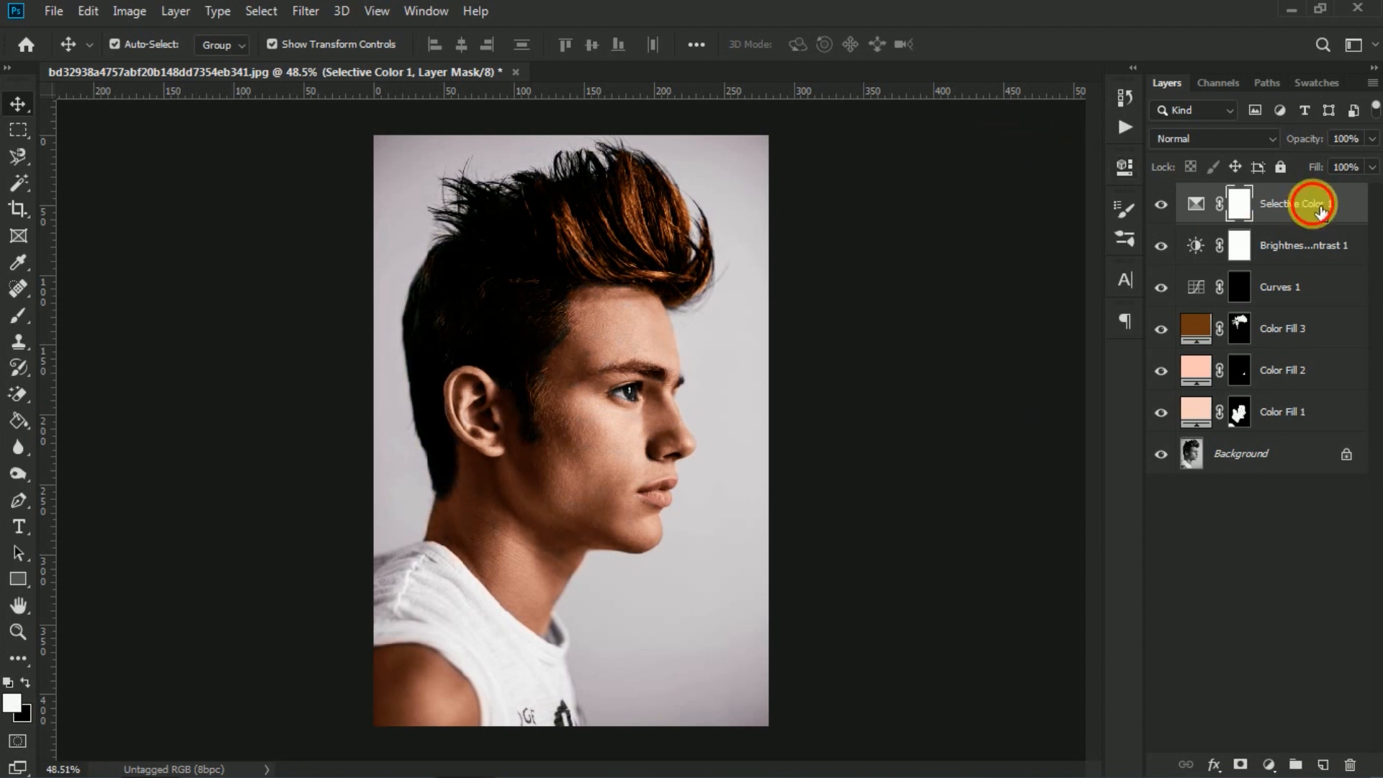
shift+click(1308, 416)
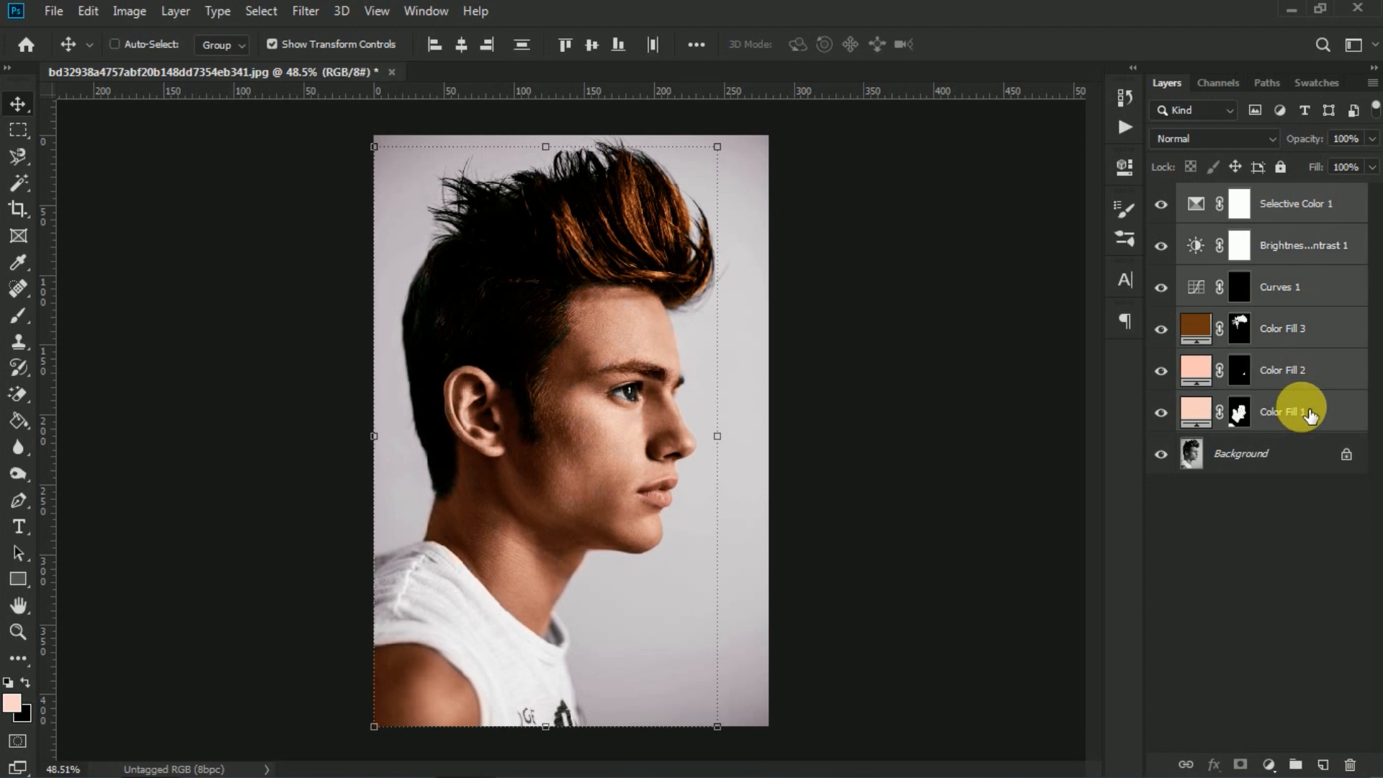
key(ctrl+g)
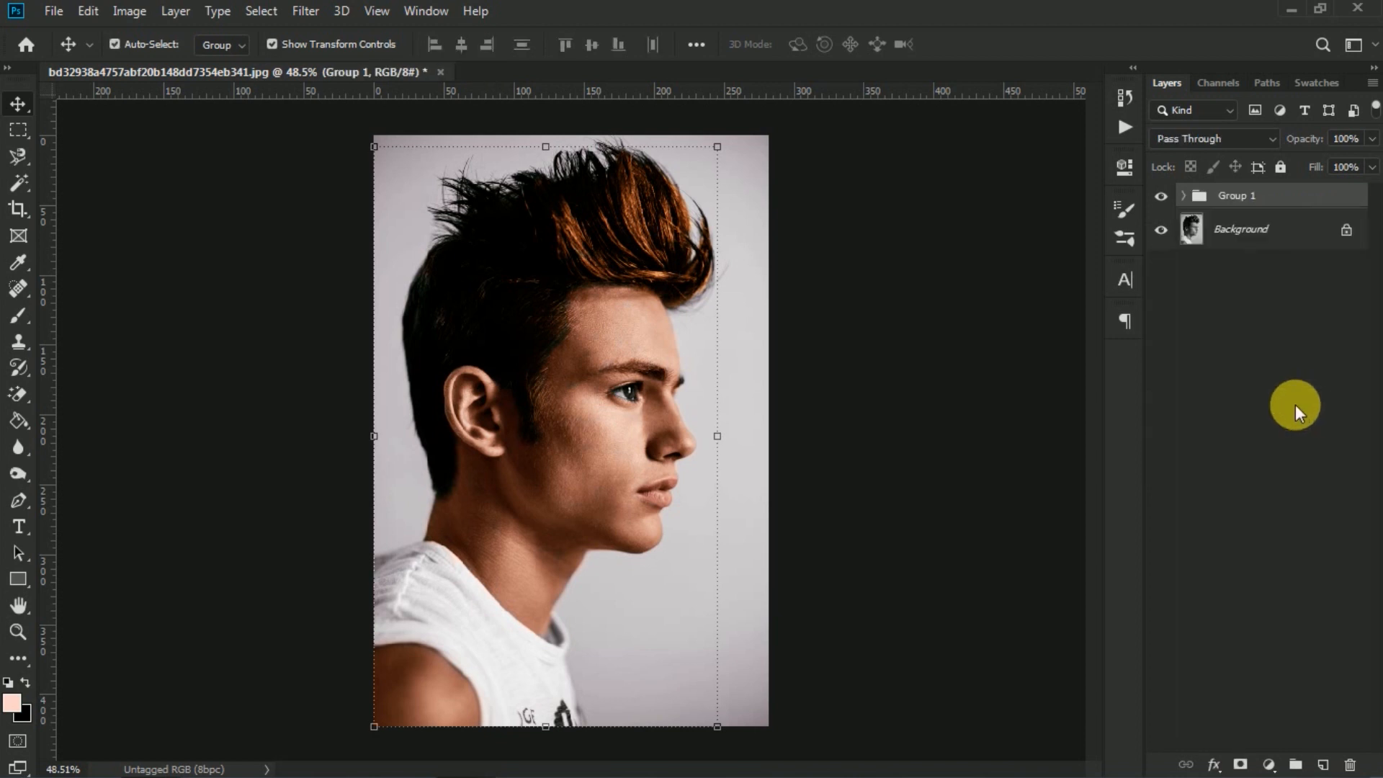
Compare the portrait with Group 1 hidden and shown, and examine the face and eye up close.
click(1161, 197)
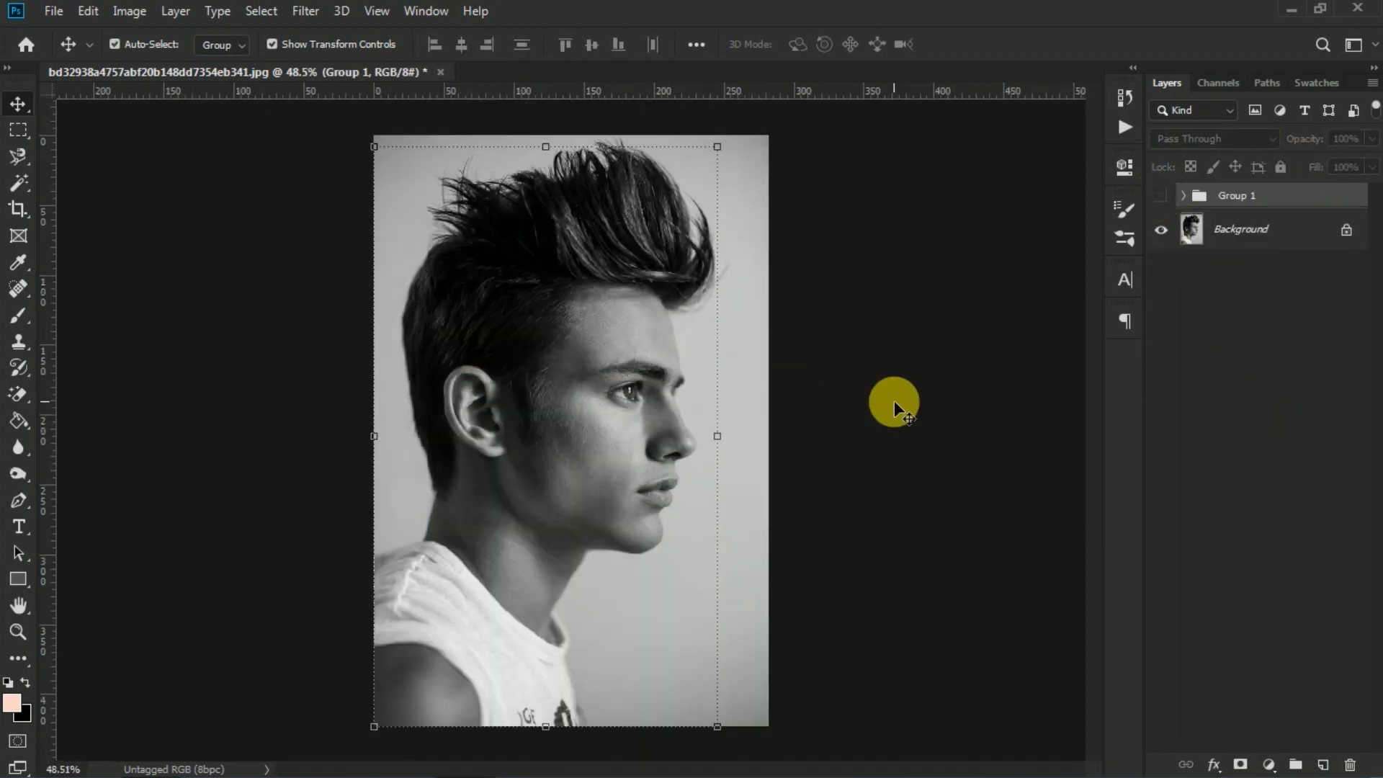
click(1161, 196)
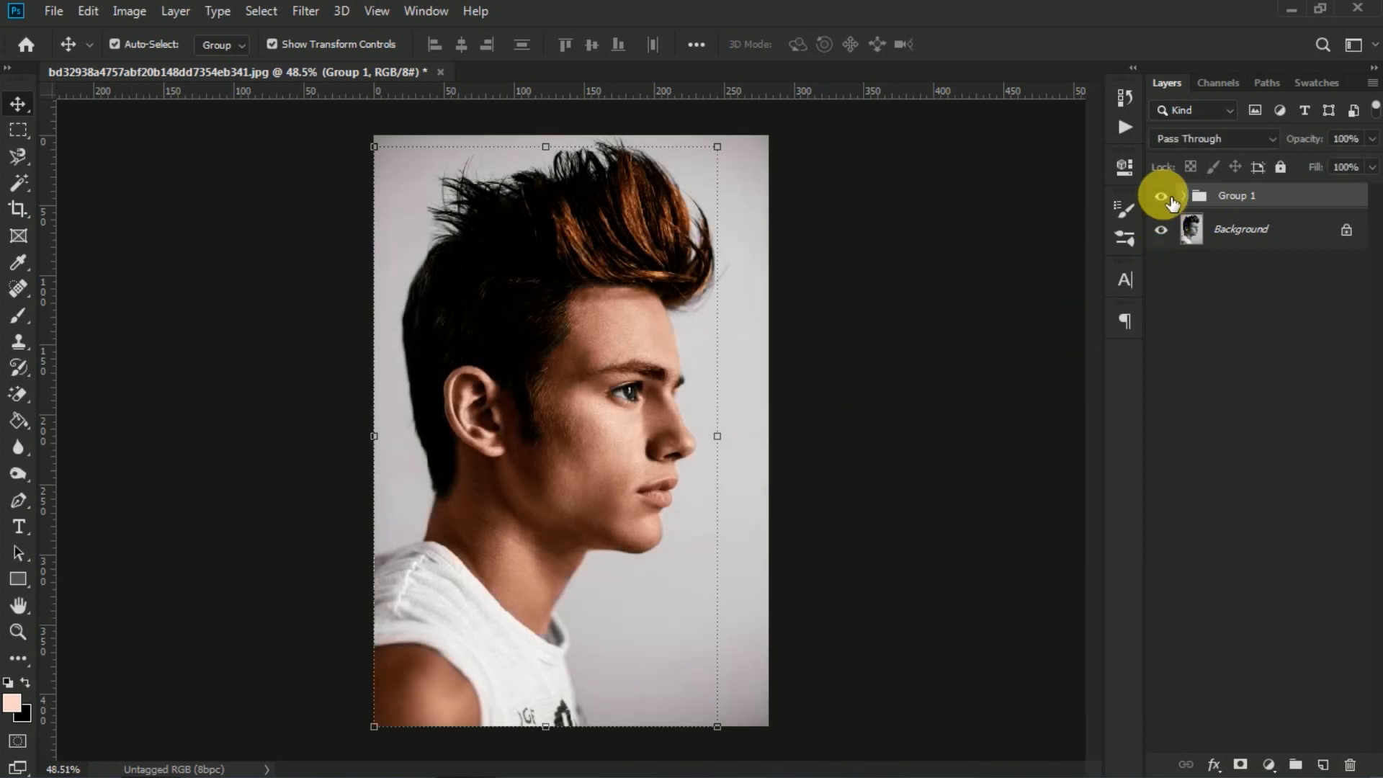
click(992, 424)
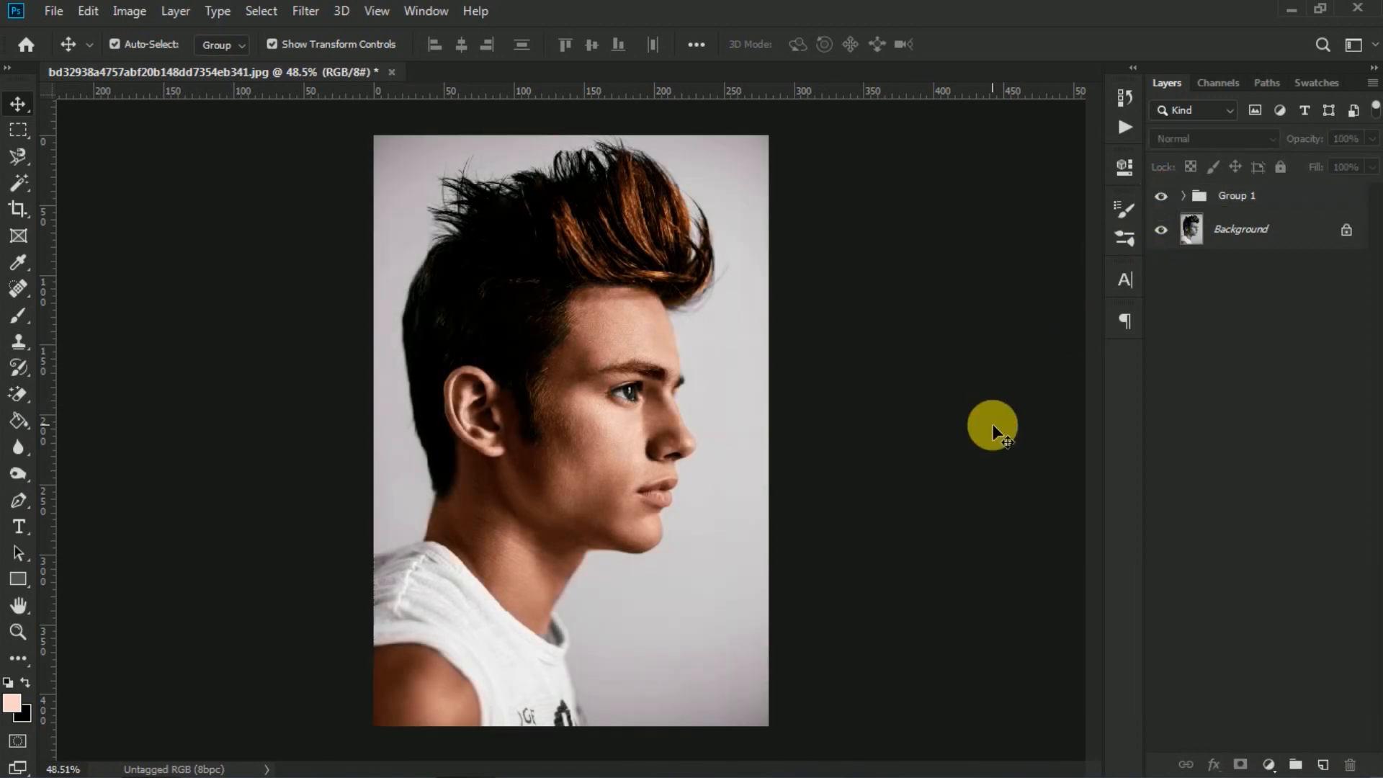
scroll(663, 386, up, 5)
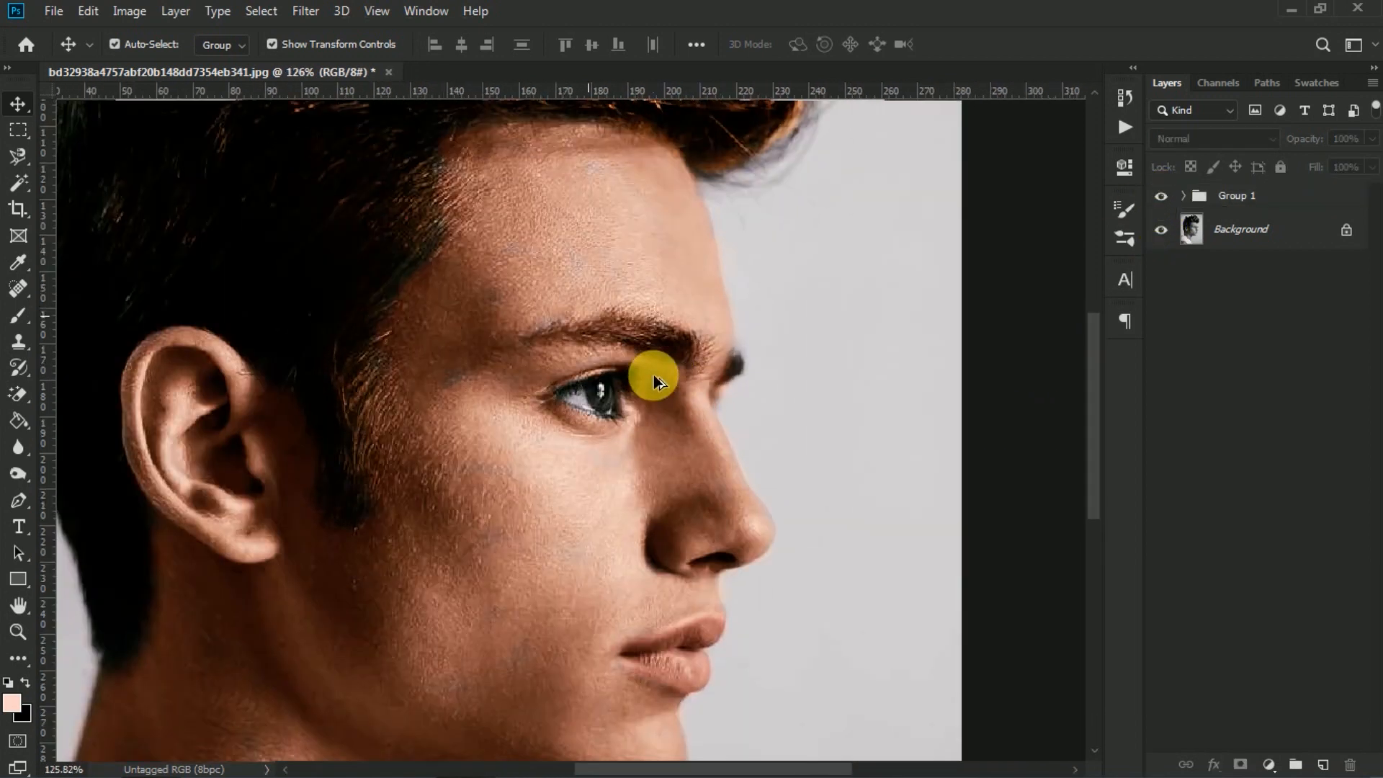
scroll(654, 375, down, 2)
scroll(652, 374, up, 2)
scroll(657, 368, right, 2)
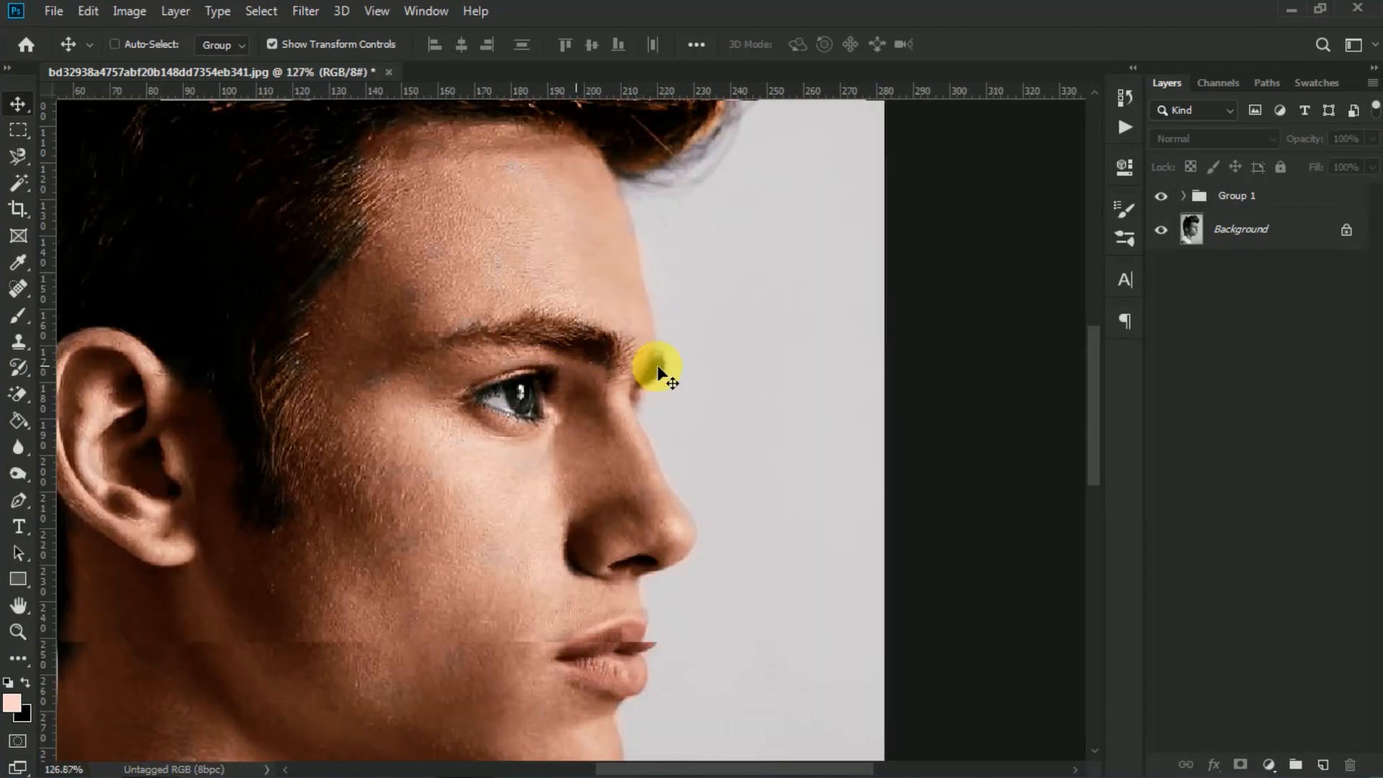
scroll(656, 373, down, 4)
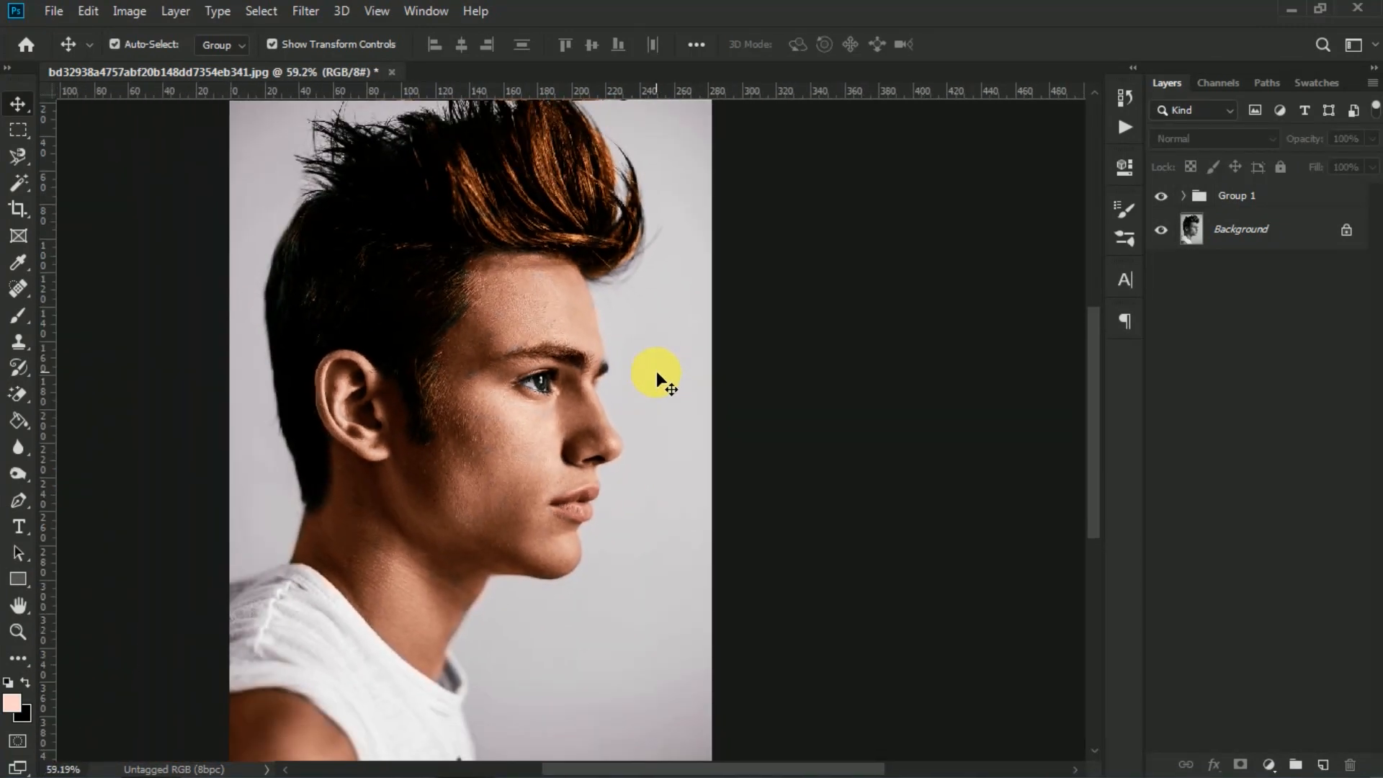
scroll(657, 373, down, 2)
key(ctrl+0)
click(1167, 199)
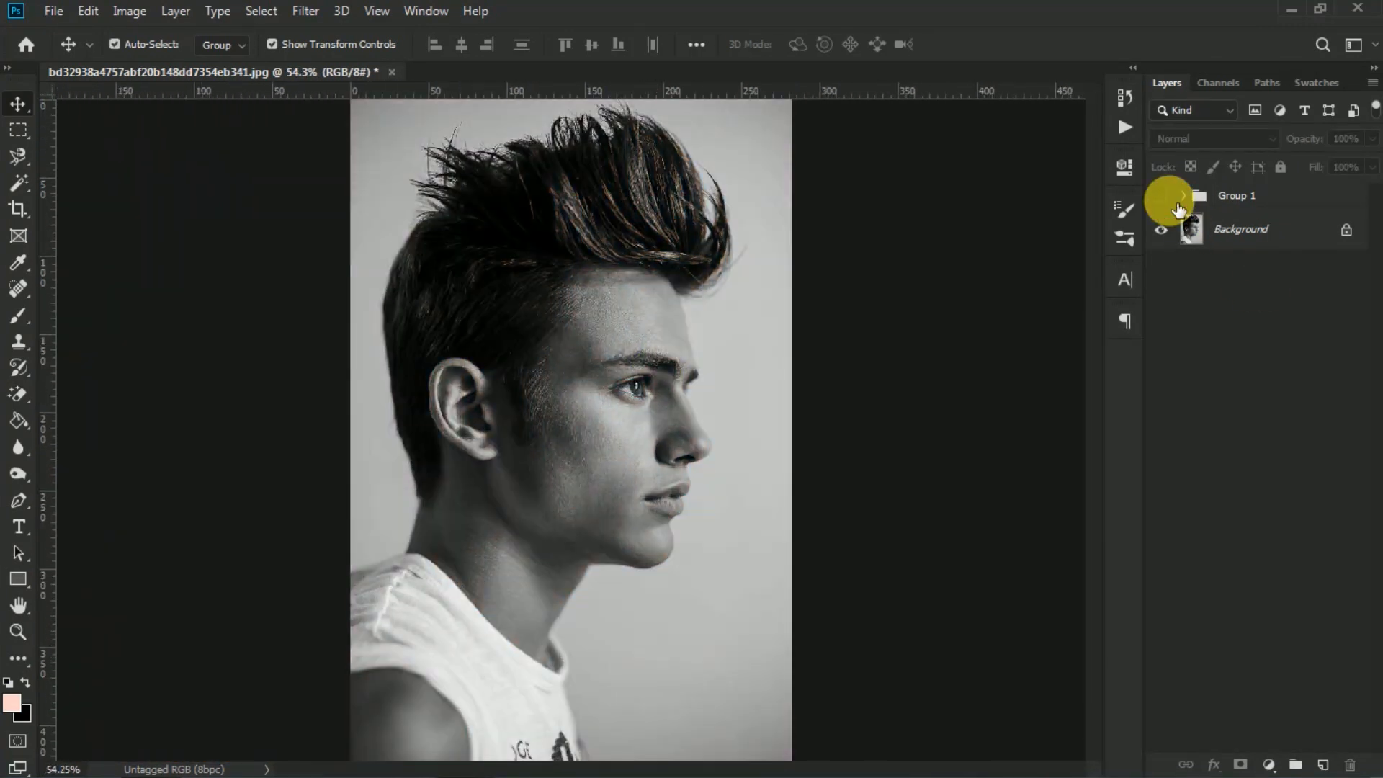
click(1169, 202)
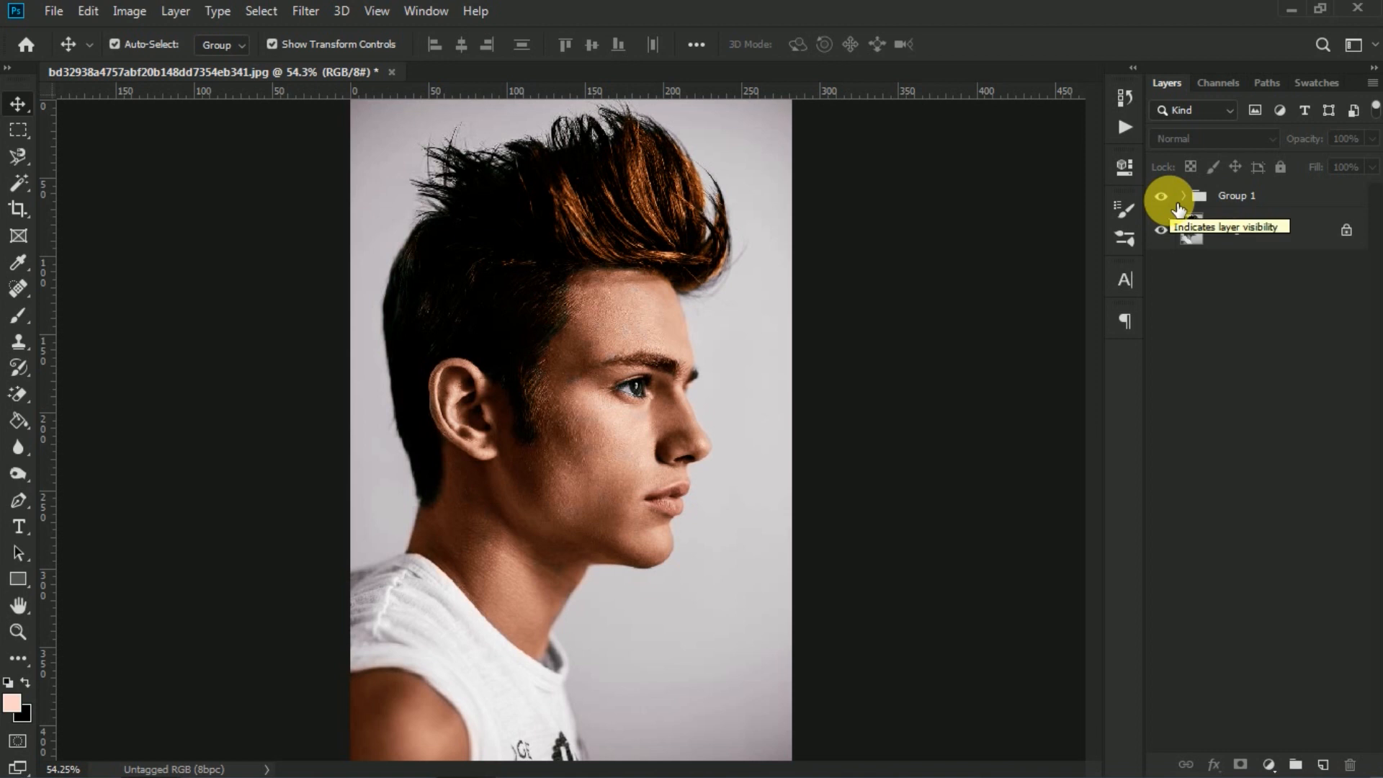